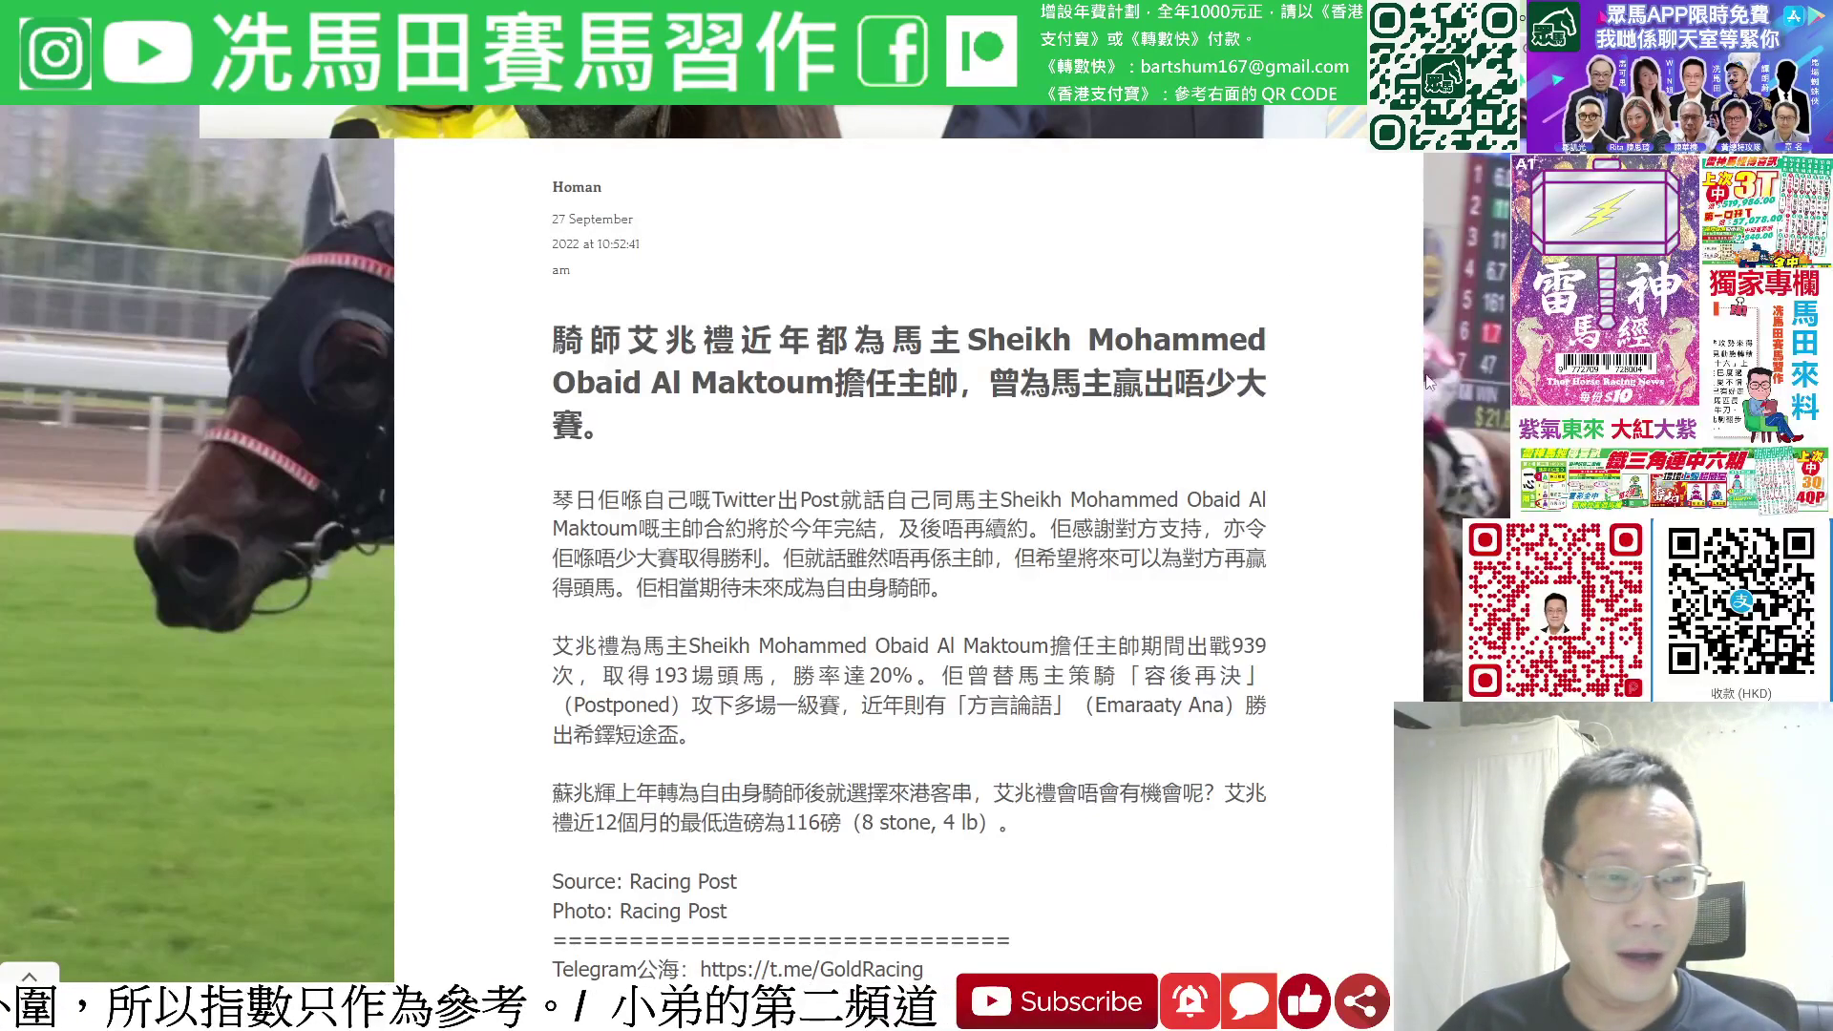
Review the news article about the jockey turning freelance, from its headline and photo to the opening paragraphs.
scroll(1068, 445, up, 4)
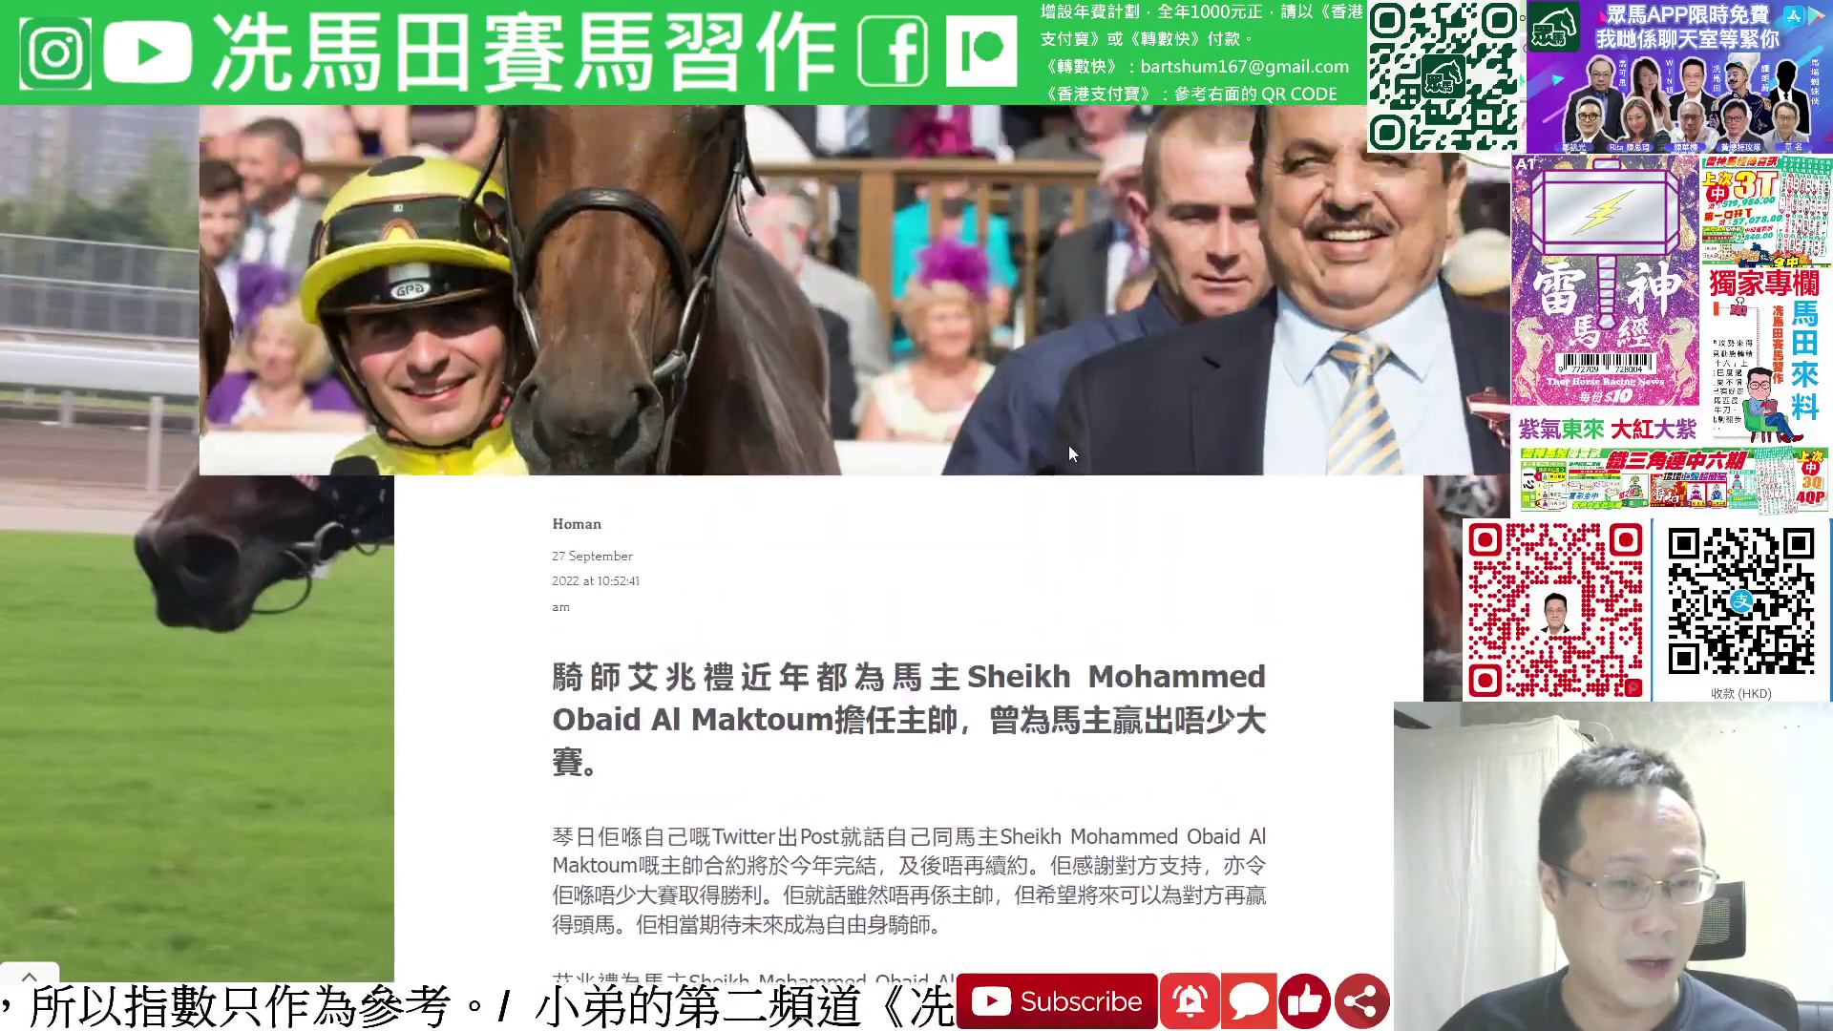
scroll(1068, 445, up, 8)
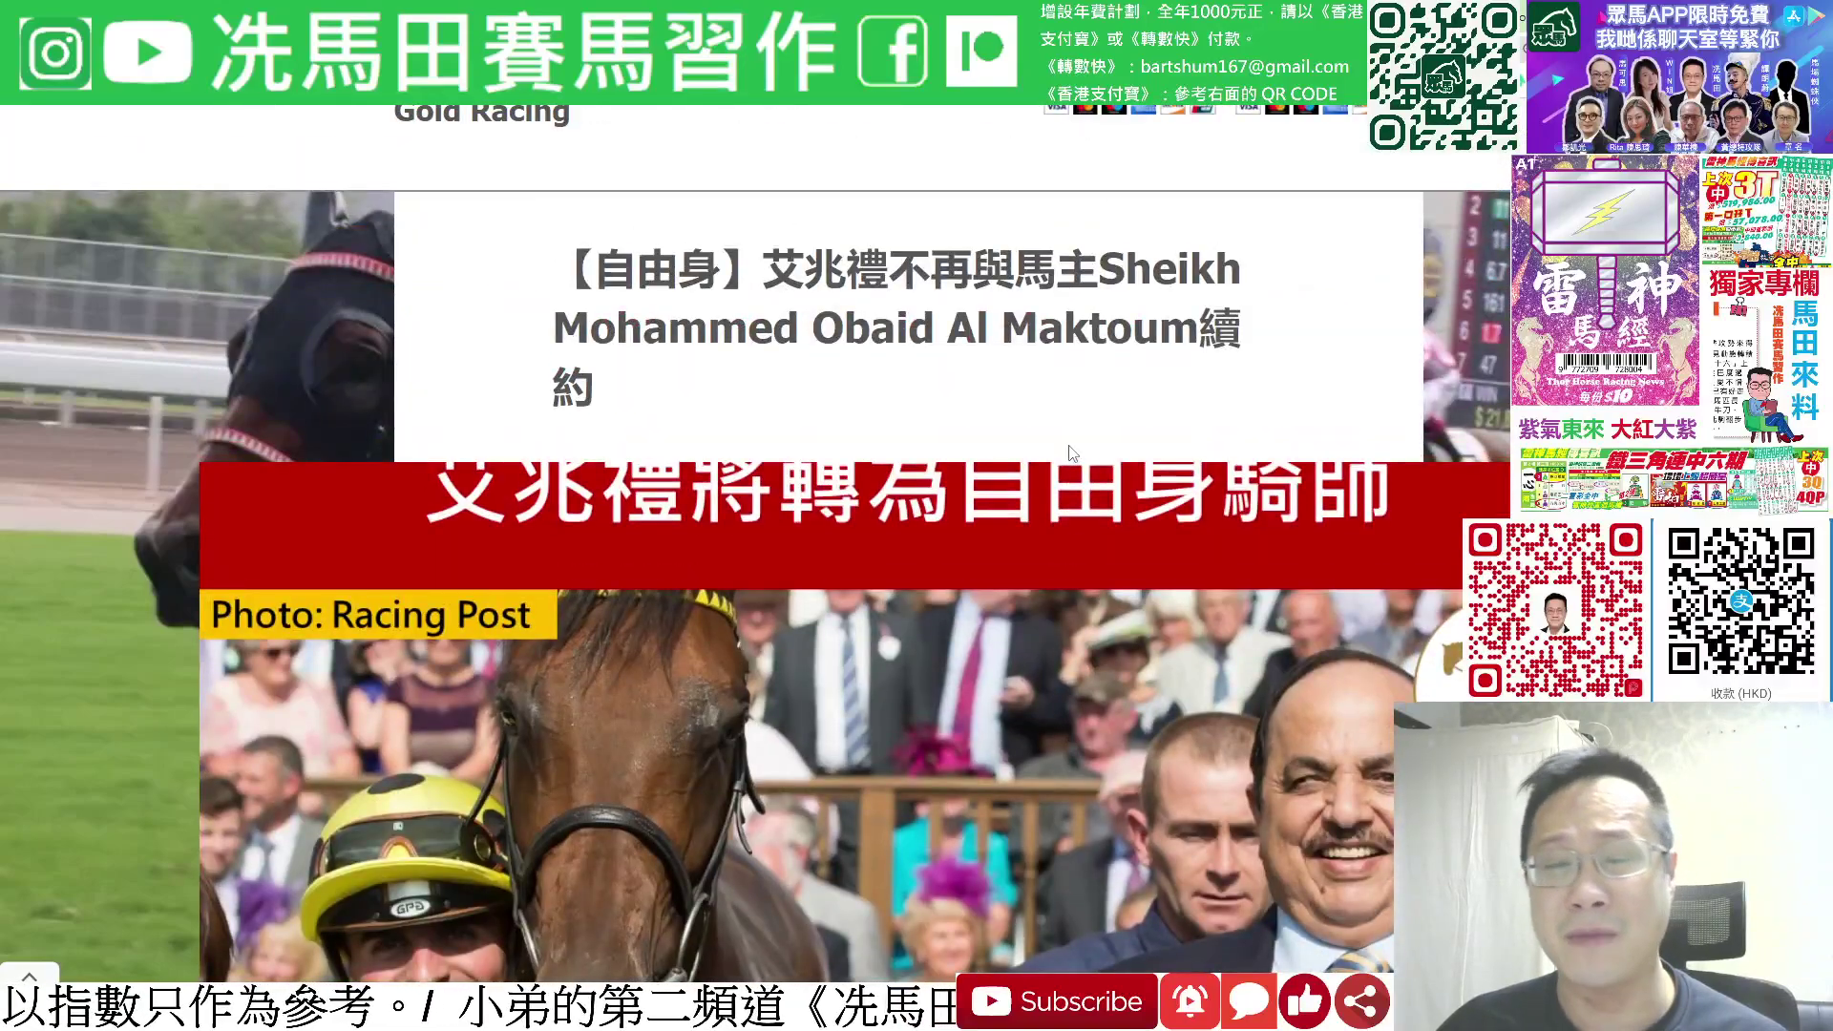
scroll(1068, 450, down, 7)
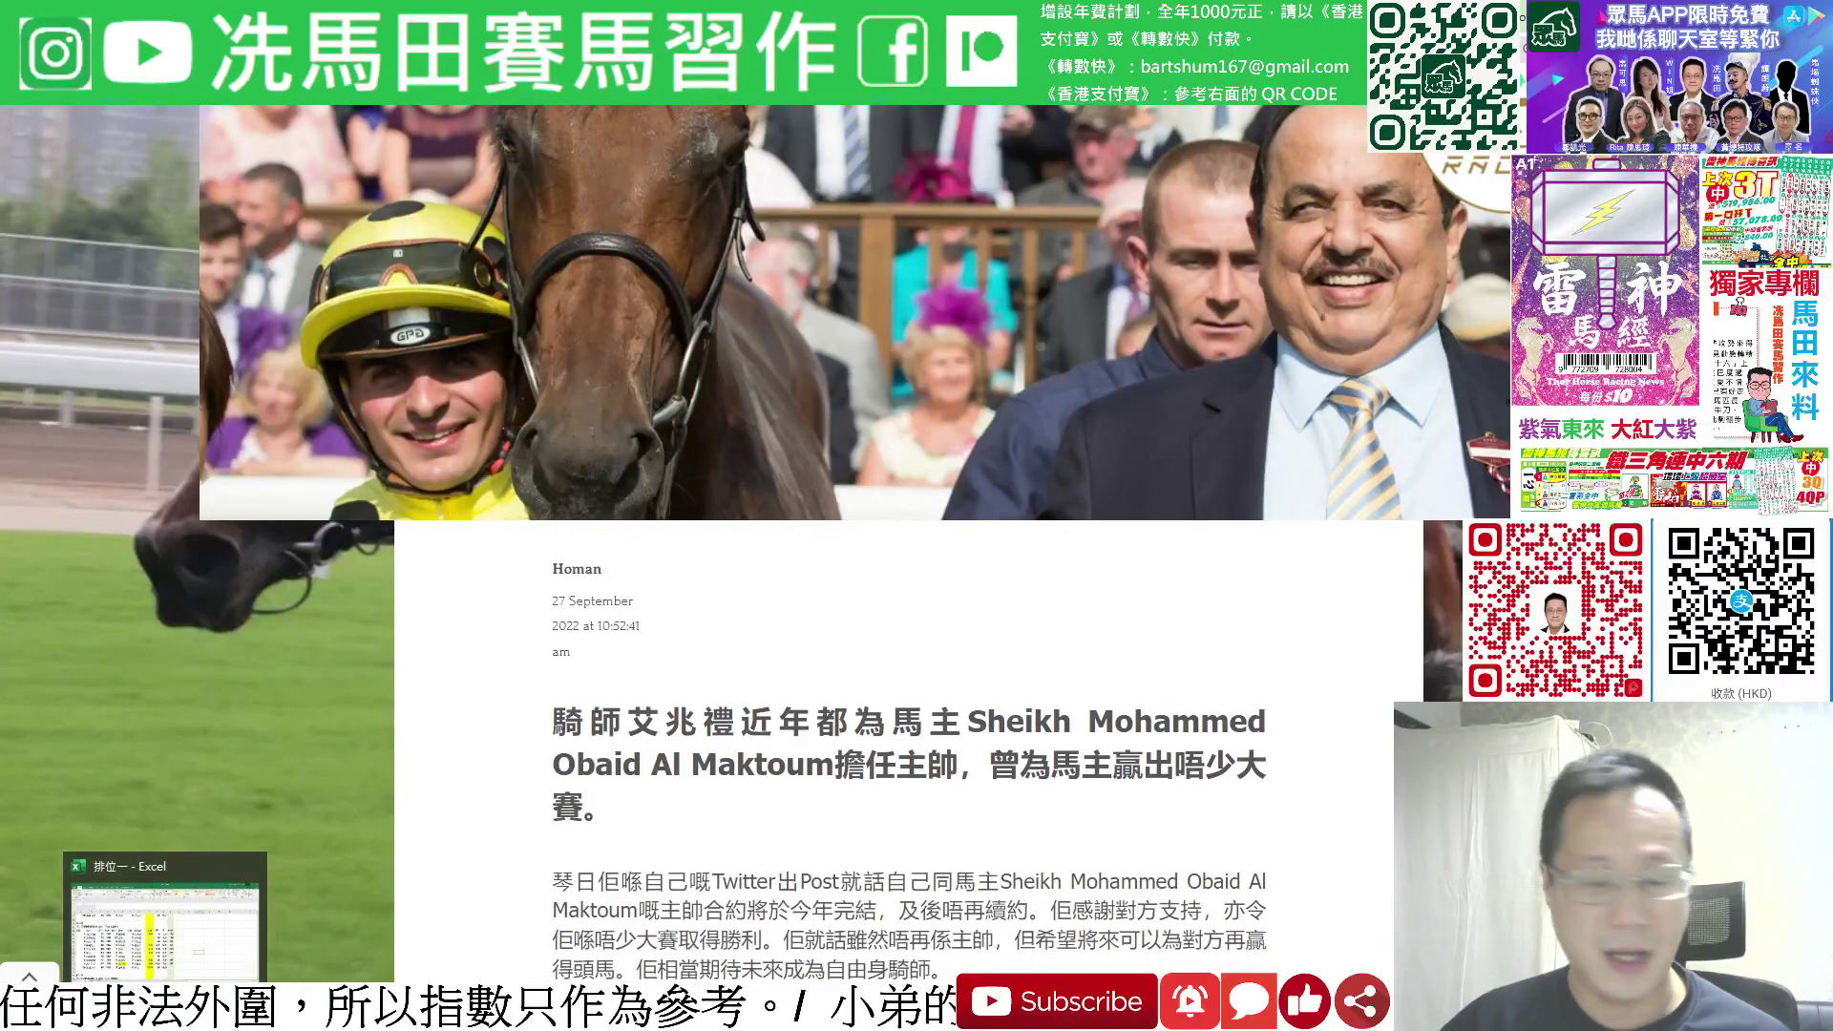
Switch to the Excel workbook and highlight the second-ranked trainer's rows 11–12 on sheet 工作表2.
click(164, 1010)
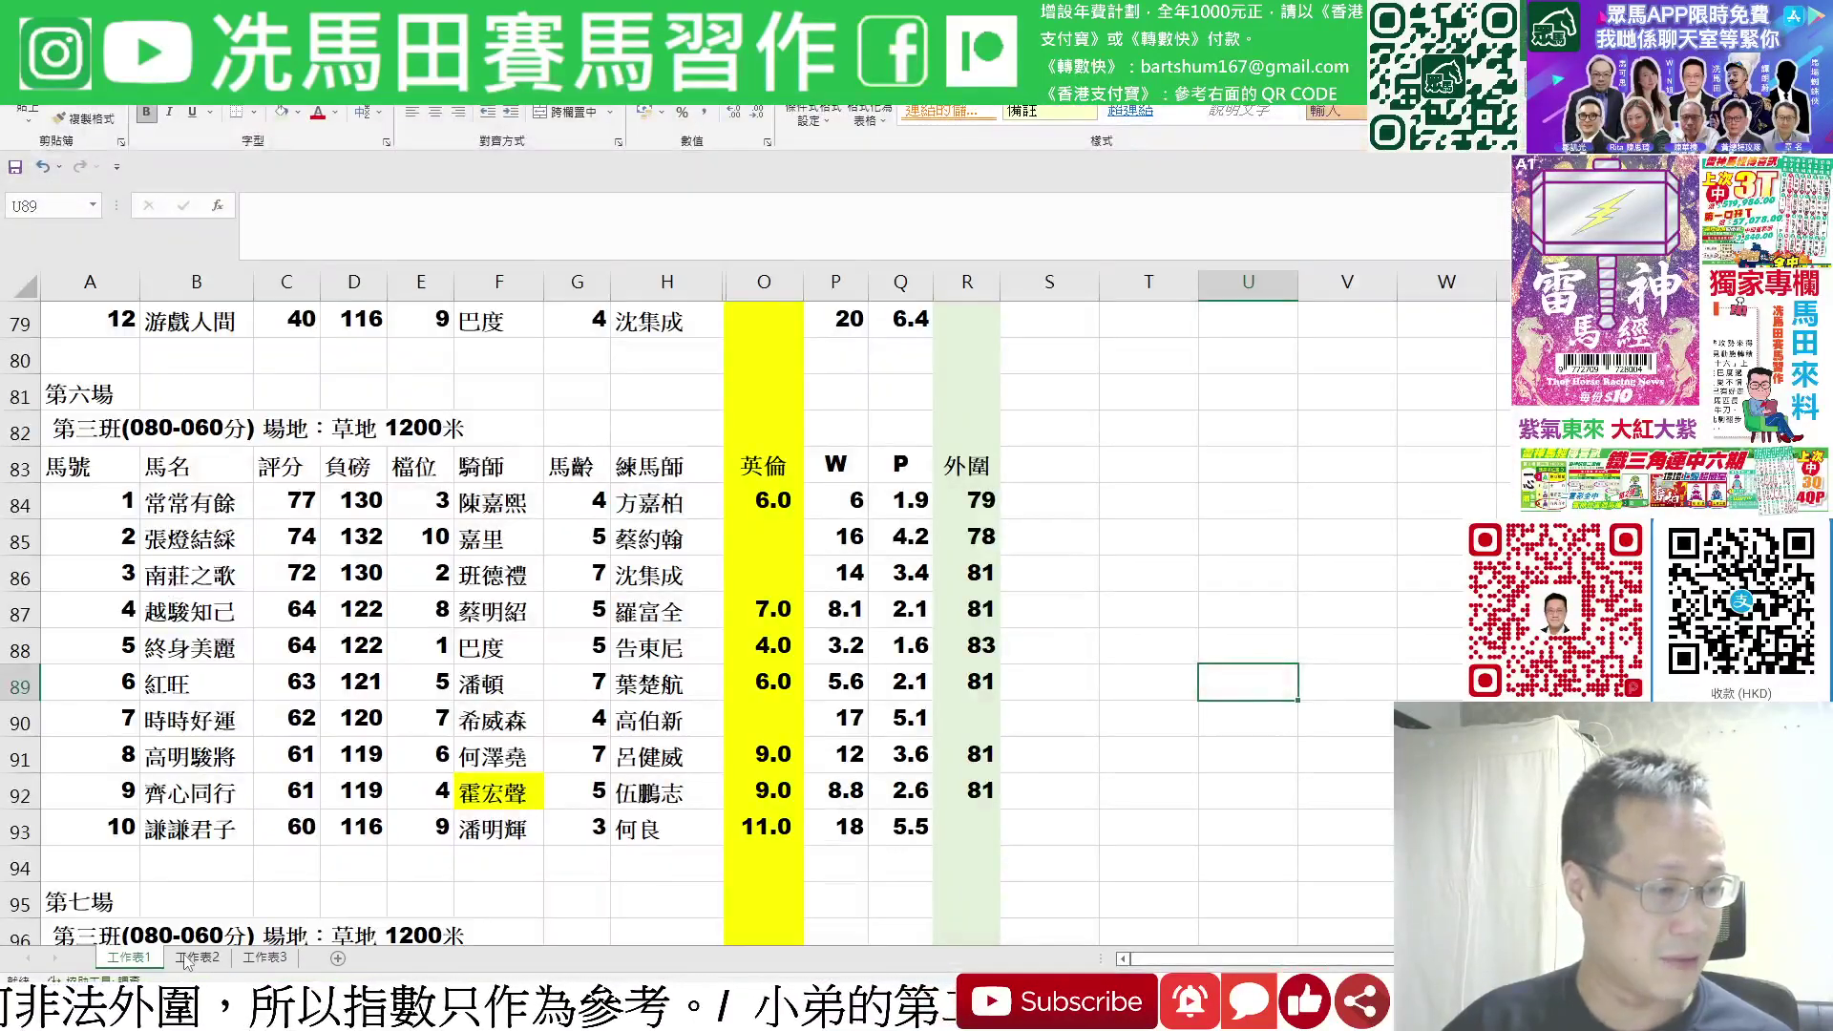
click(188, 958)
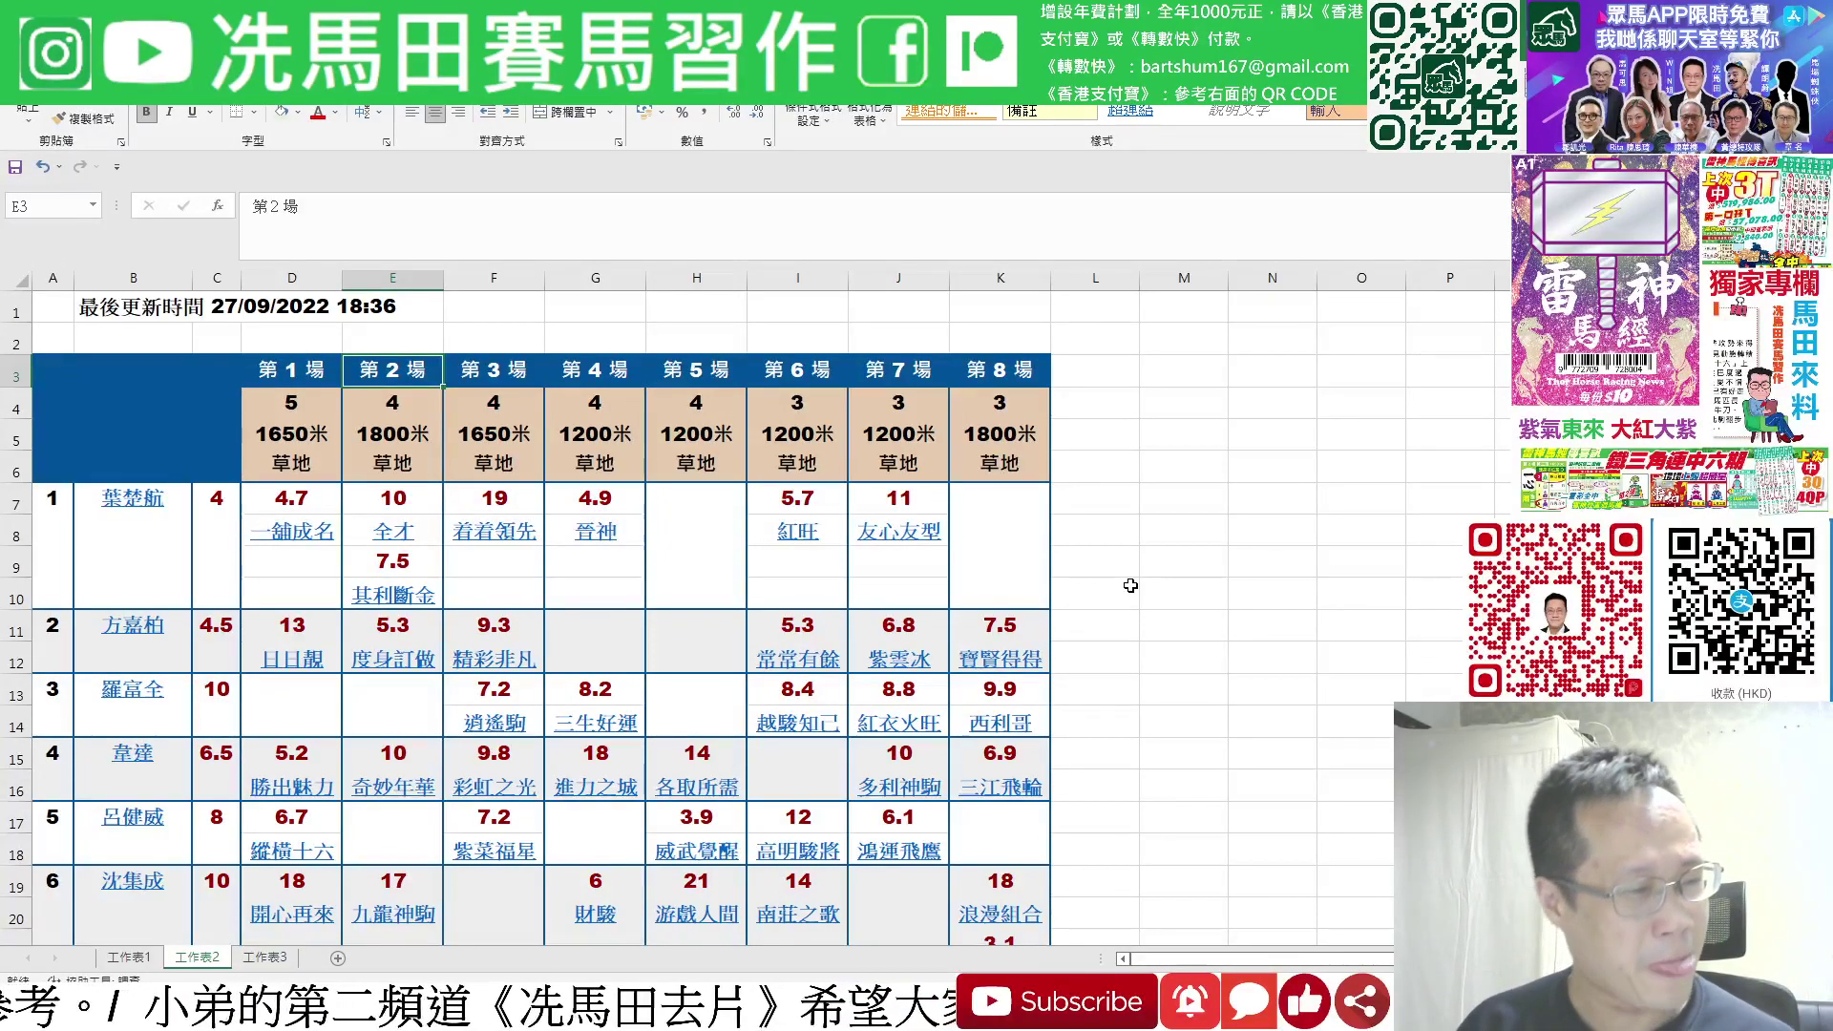
click(49, 591)
click(16, 628)
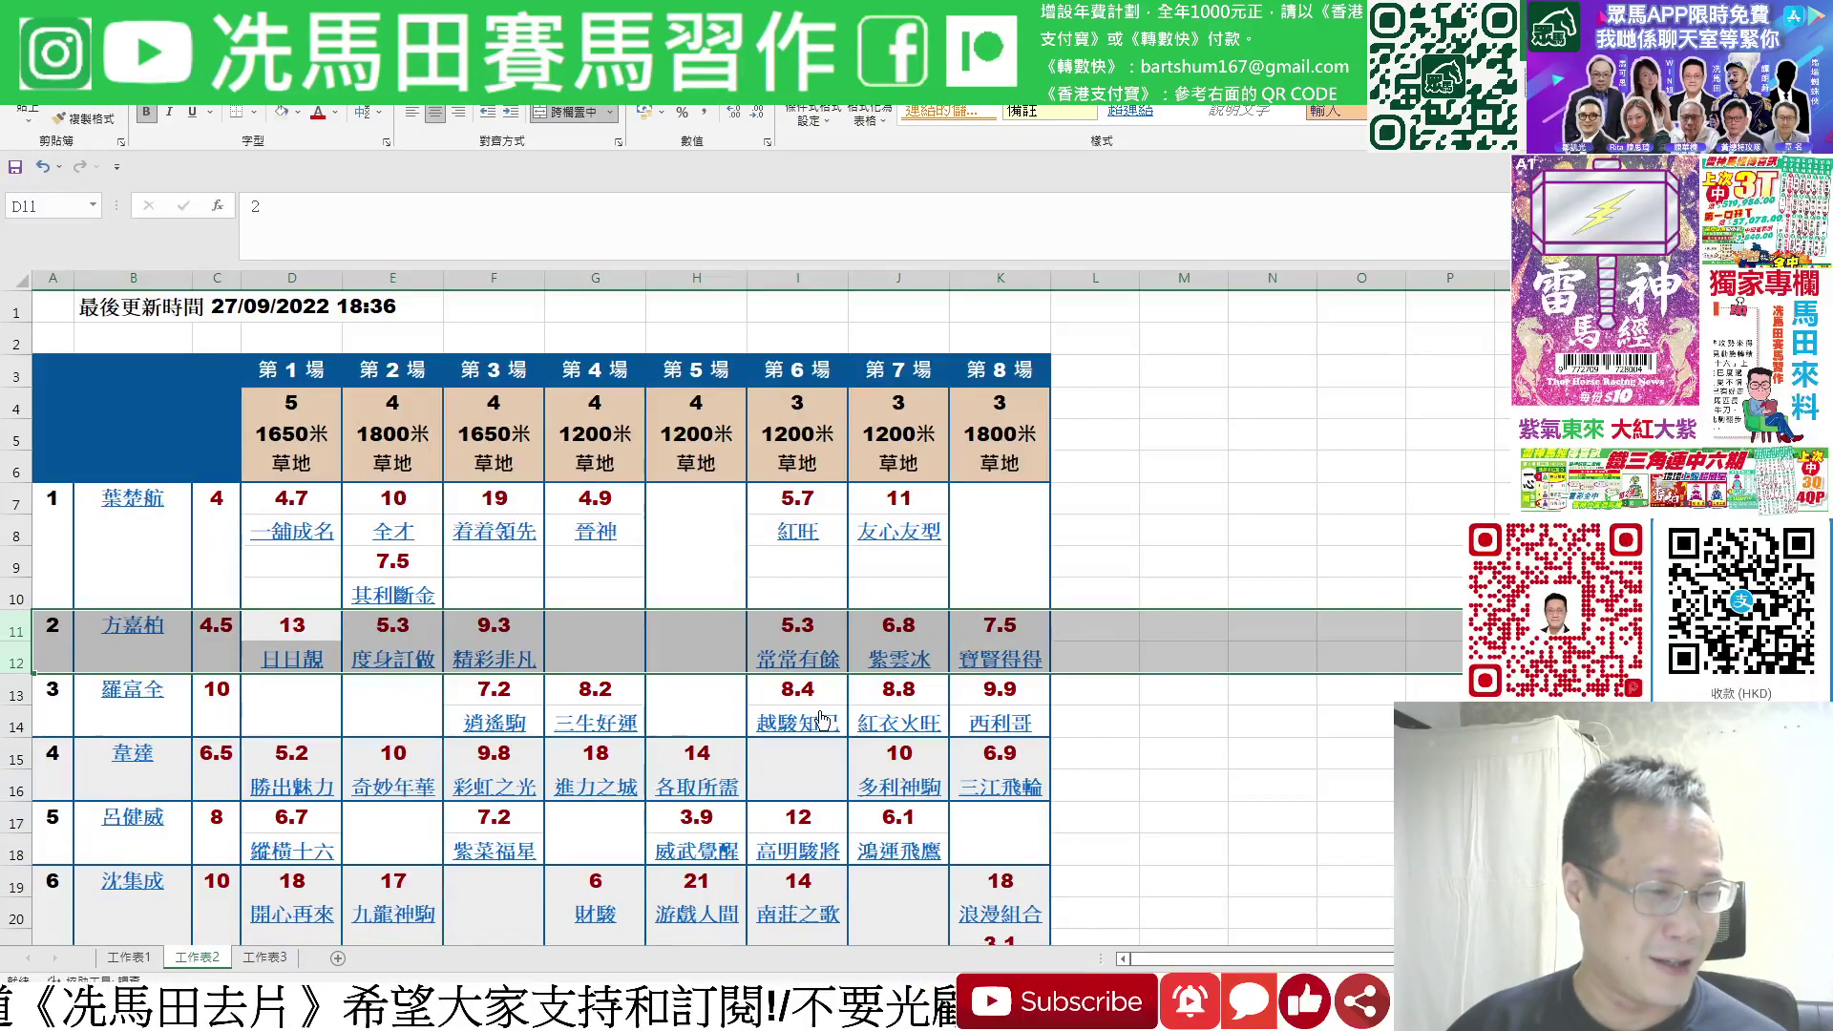
click(645, 652)
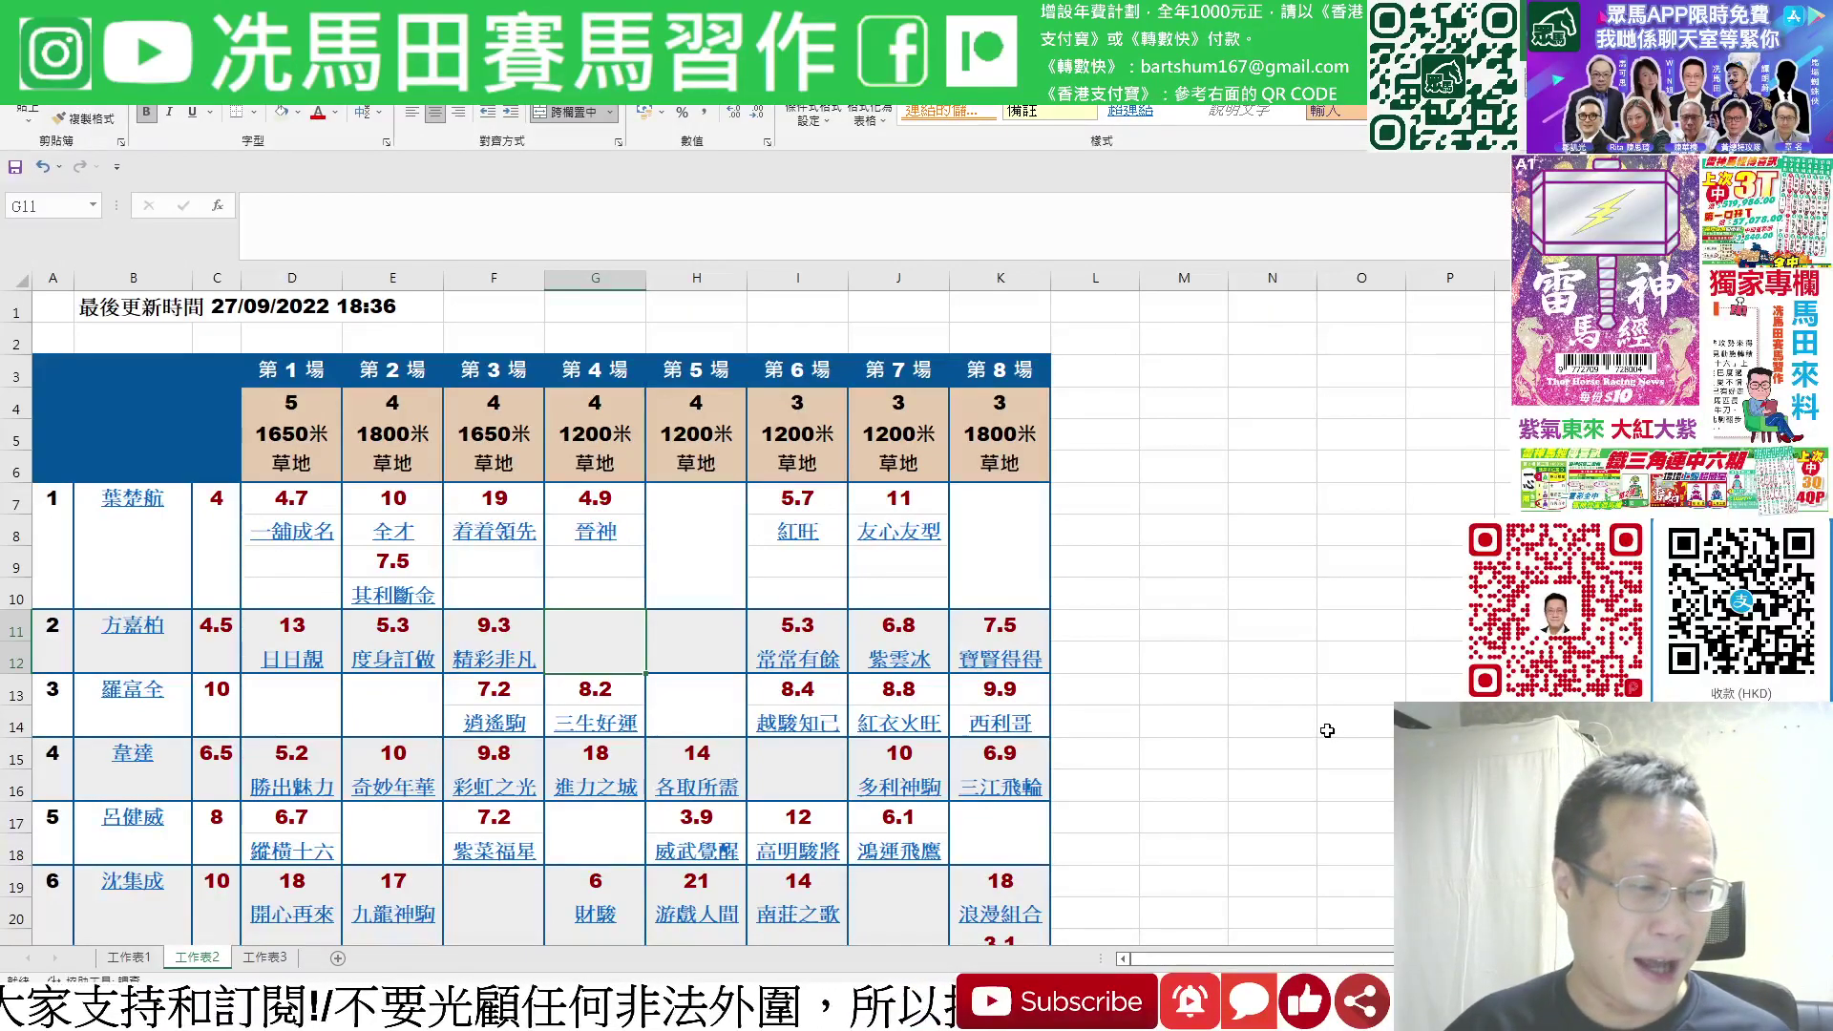
Highlight the sixth-ranked trainer's rows 19–22 and the eighth-ranked trainer's rows 27–28 to review their runners, and return to the table's header.
scroll(1327, 730, down, 2)
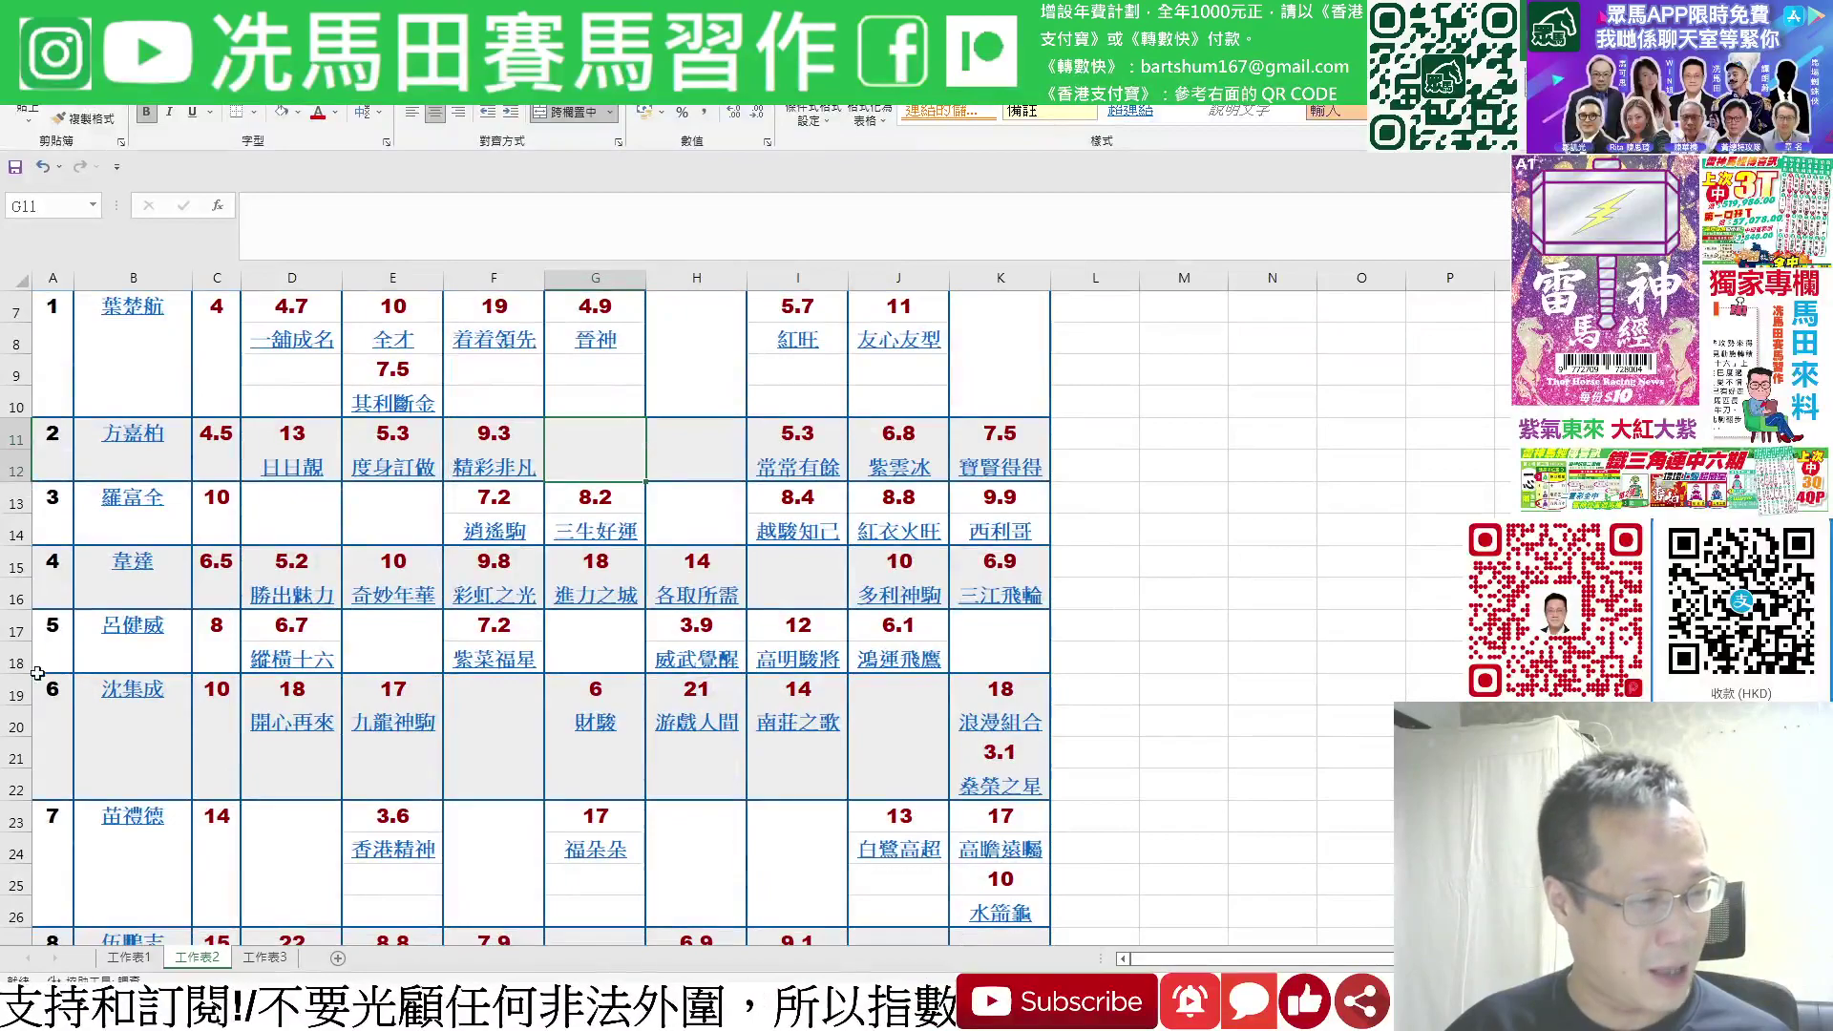
drag(17, 689, 20, 778)
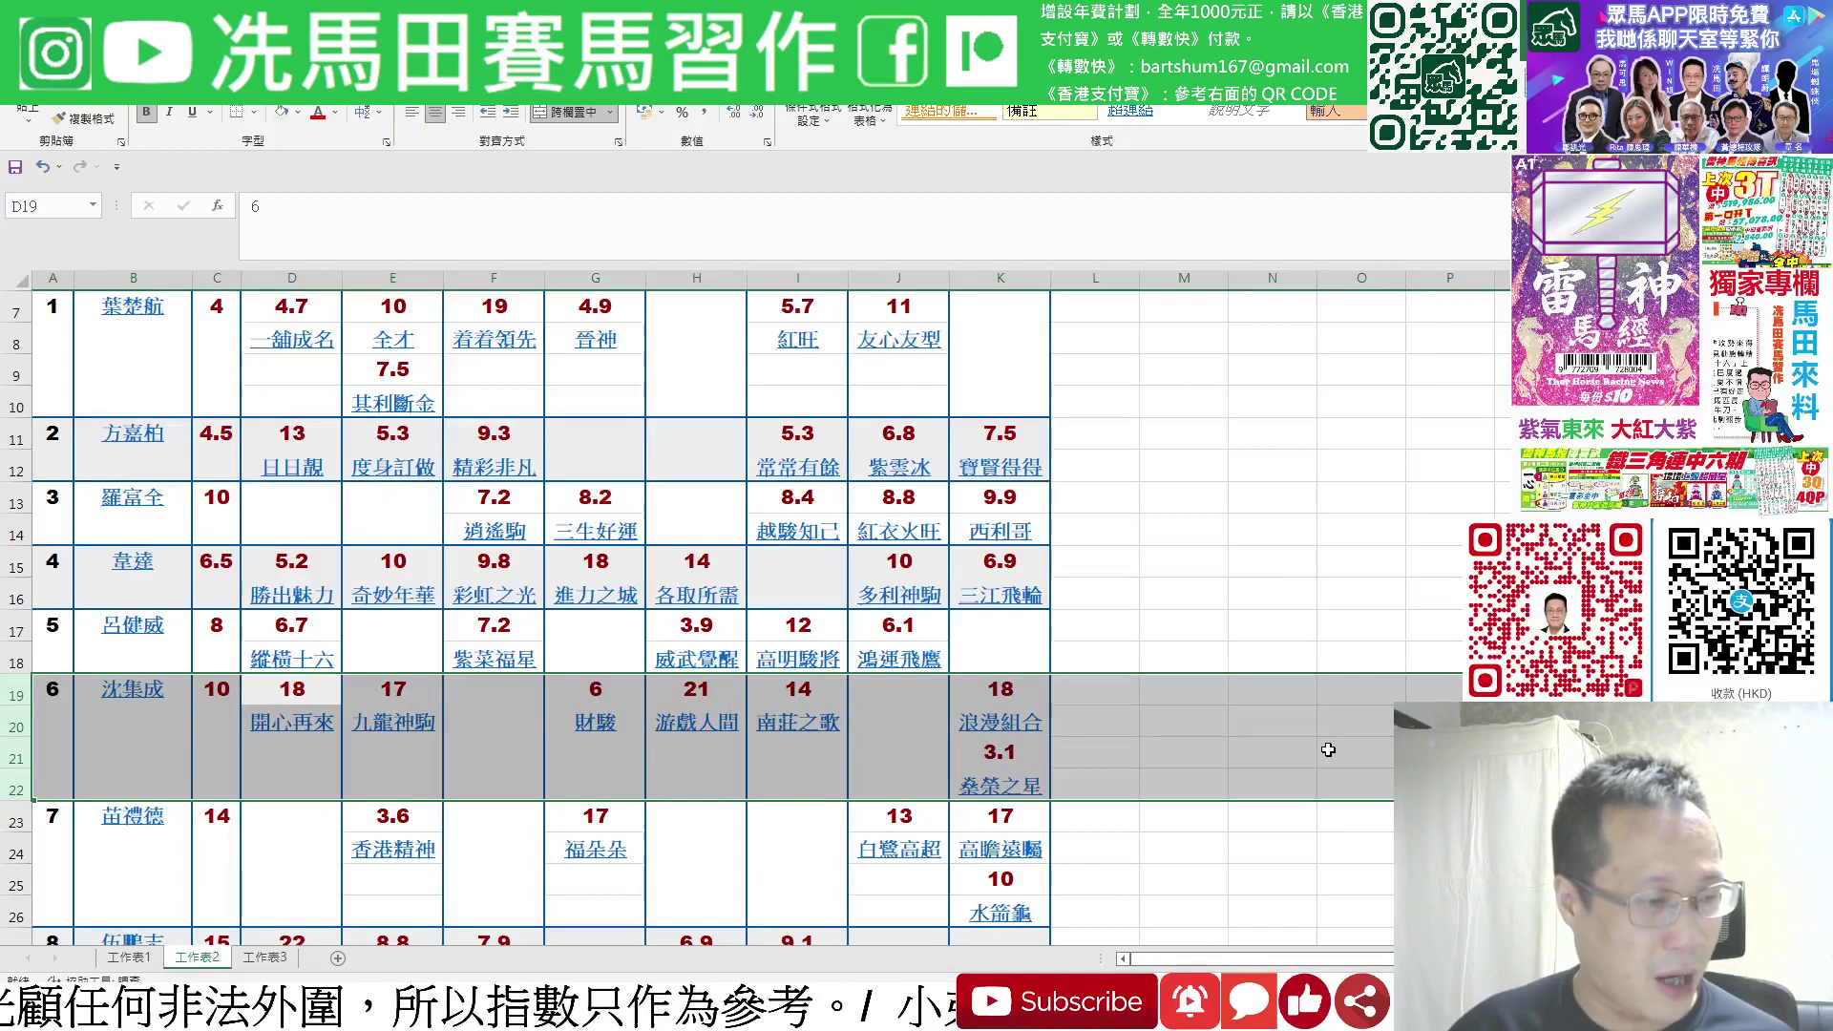
scroll(1328, 749, down, 2)
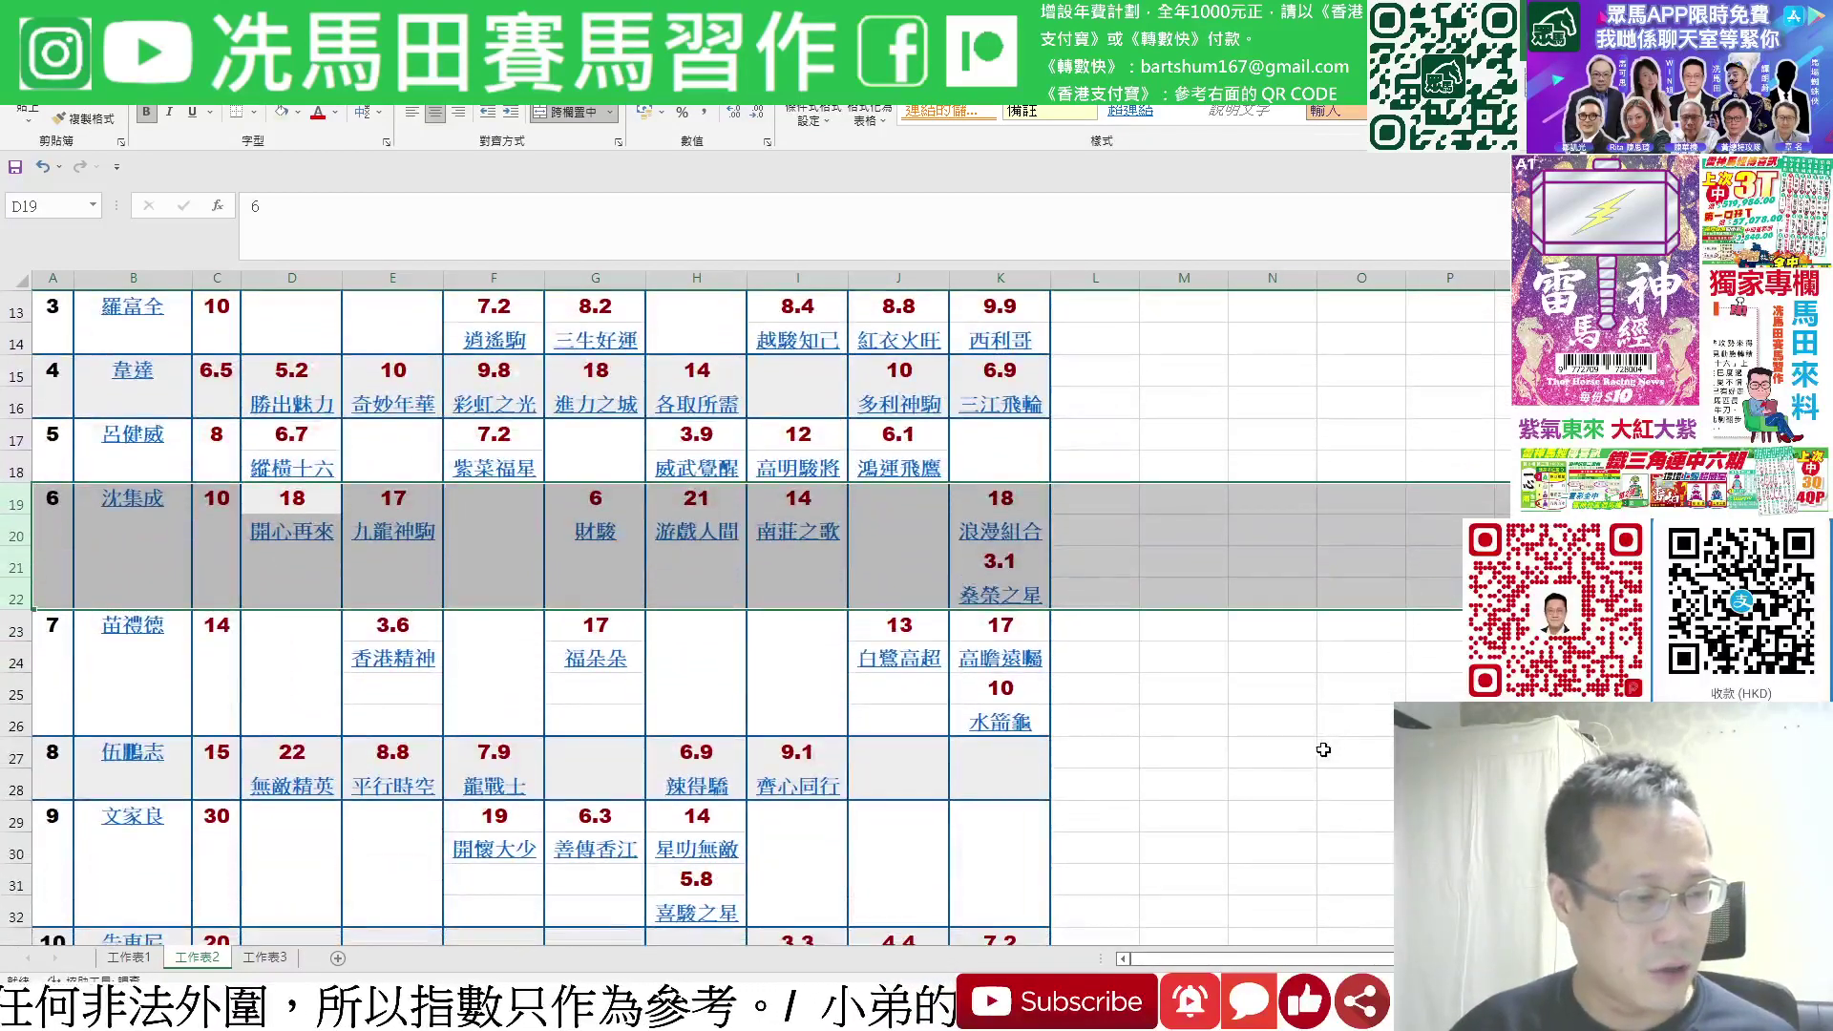
mouse_move(15, 759)
mouse_down()
mouse_move(15, 778)
mouse_move(16, 759)
mouse_up()
click(15, 786)
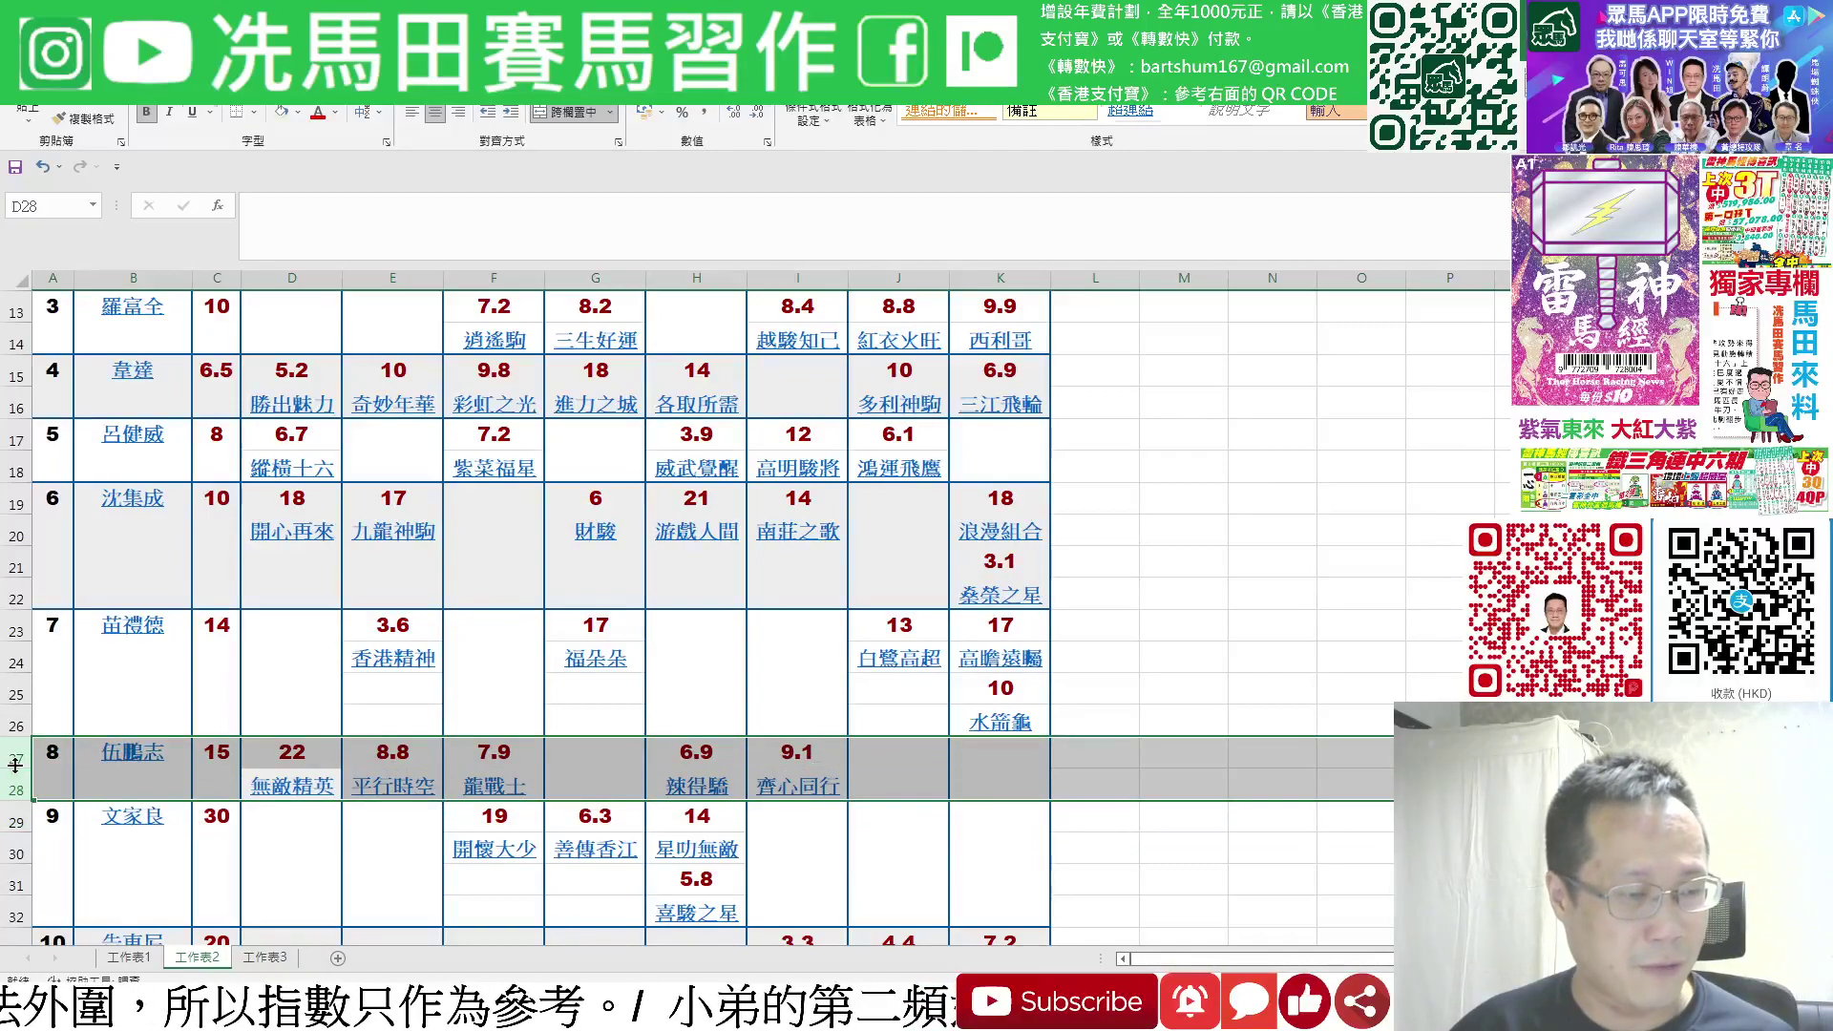
click(1451, 786)
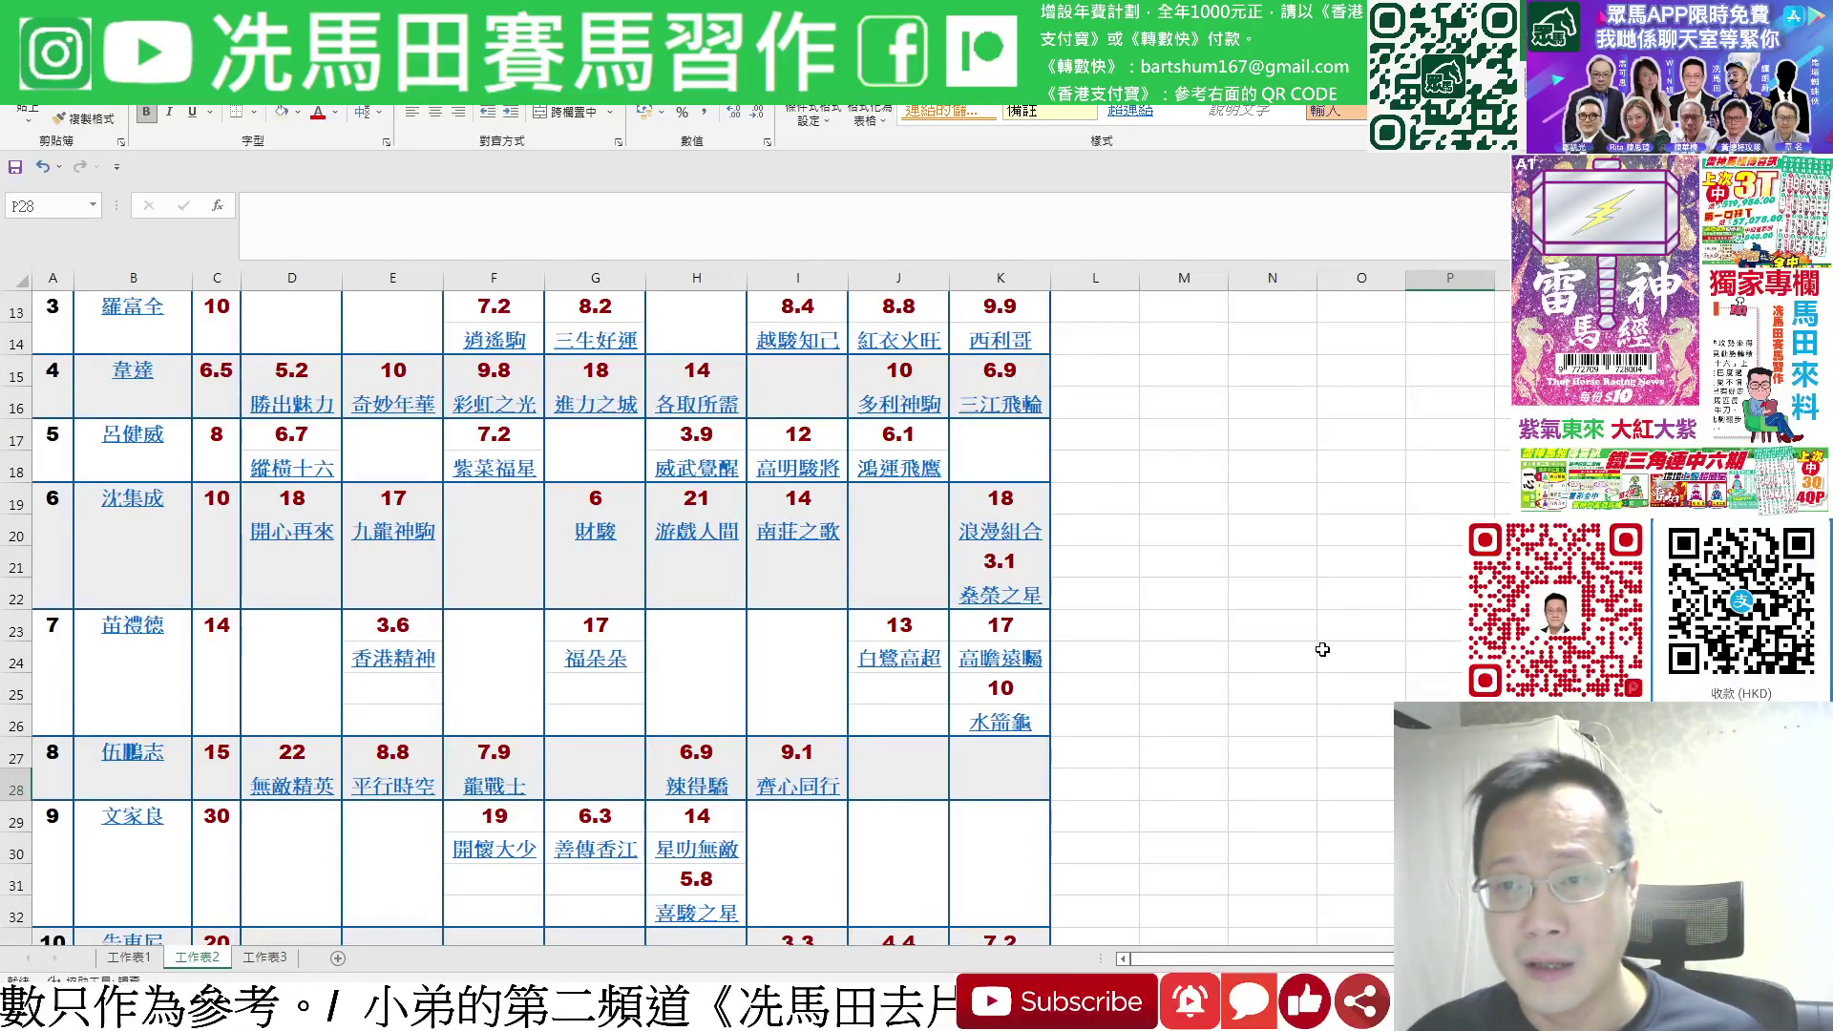
scroll(1322, 649, up, 4)
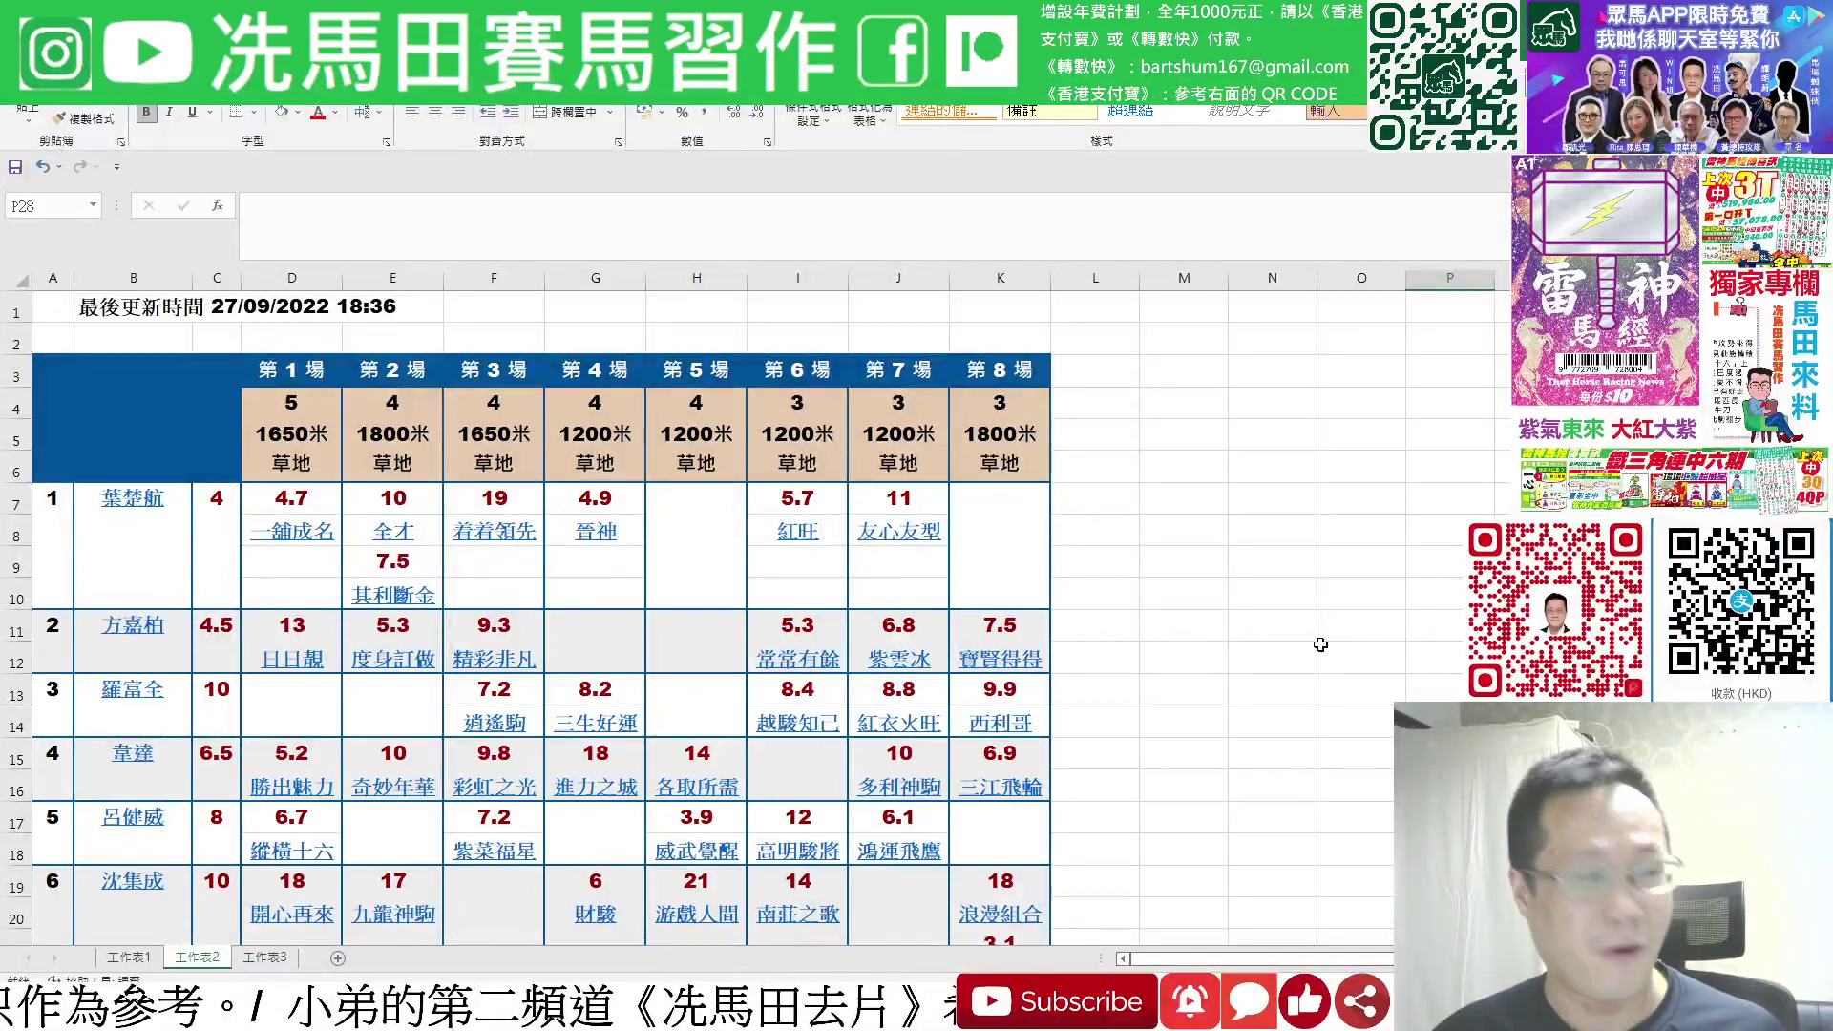
Open sheet 工作表3 and select the top-ranked jockey's figure in cell C8.
click(276, 962)
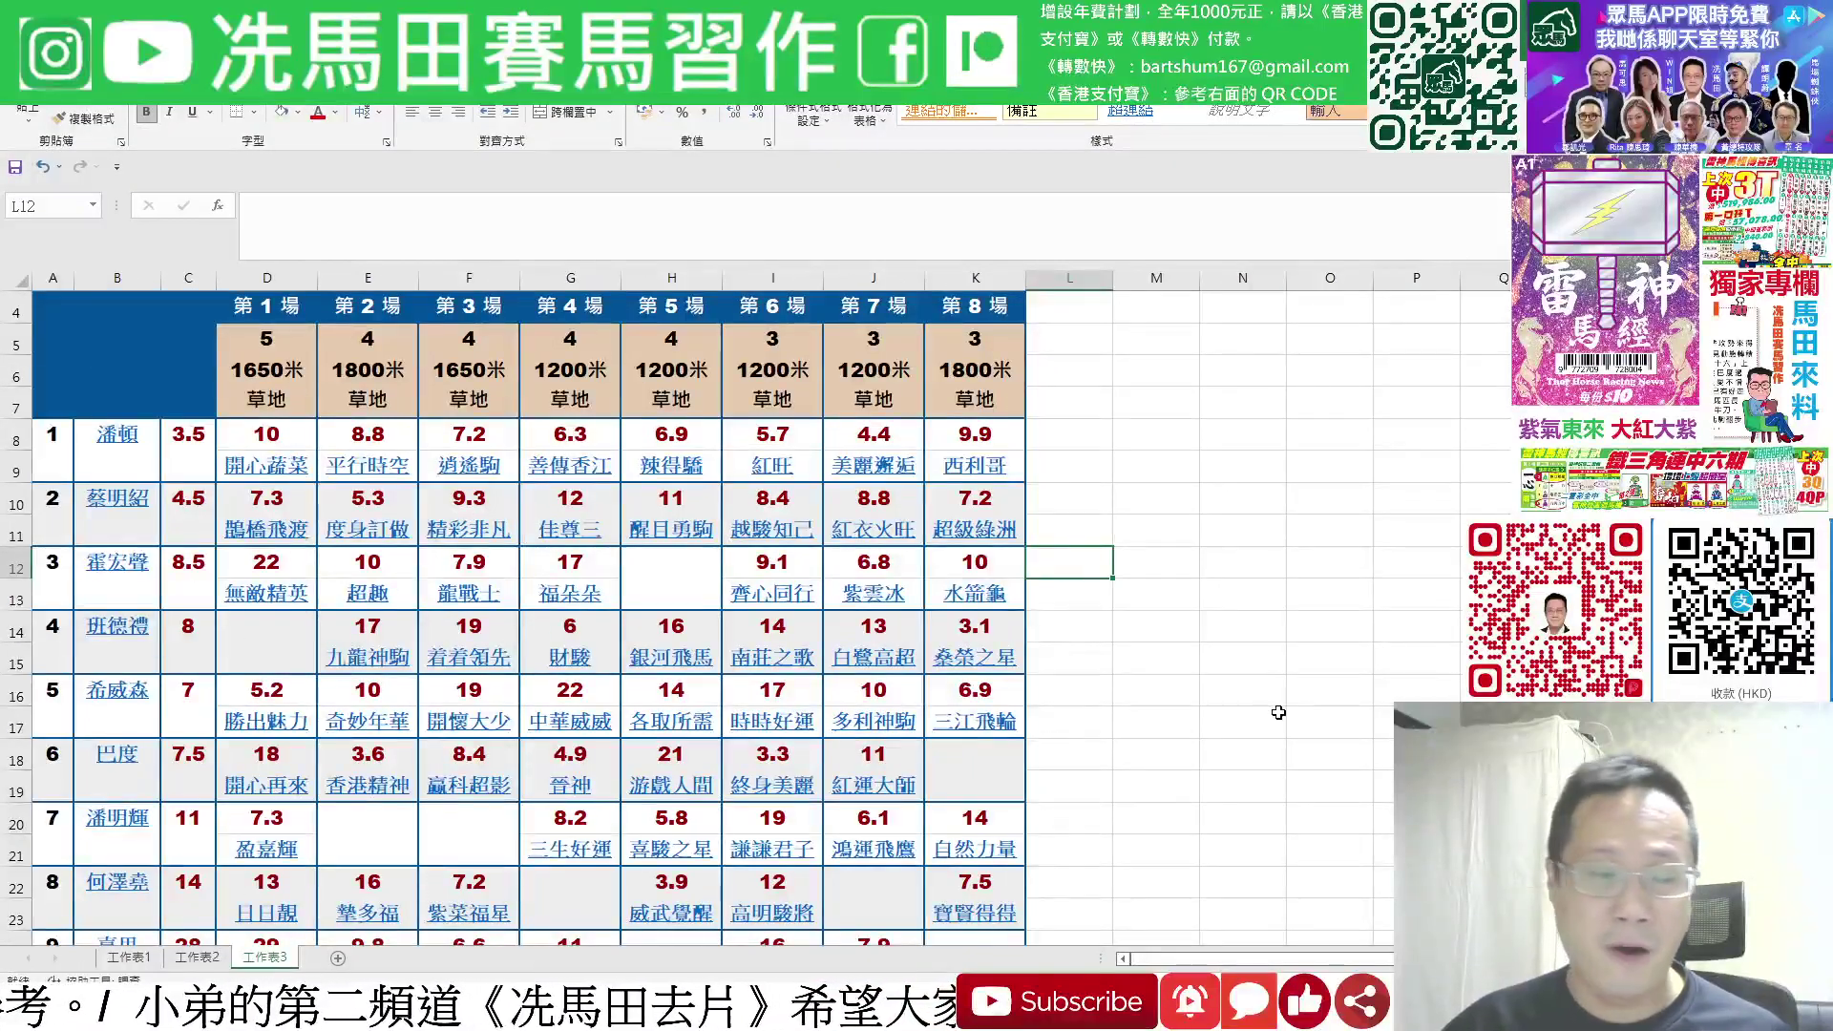
scroll(1279, 711, down, 1)
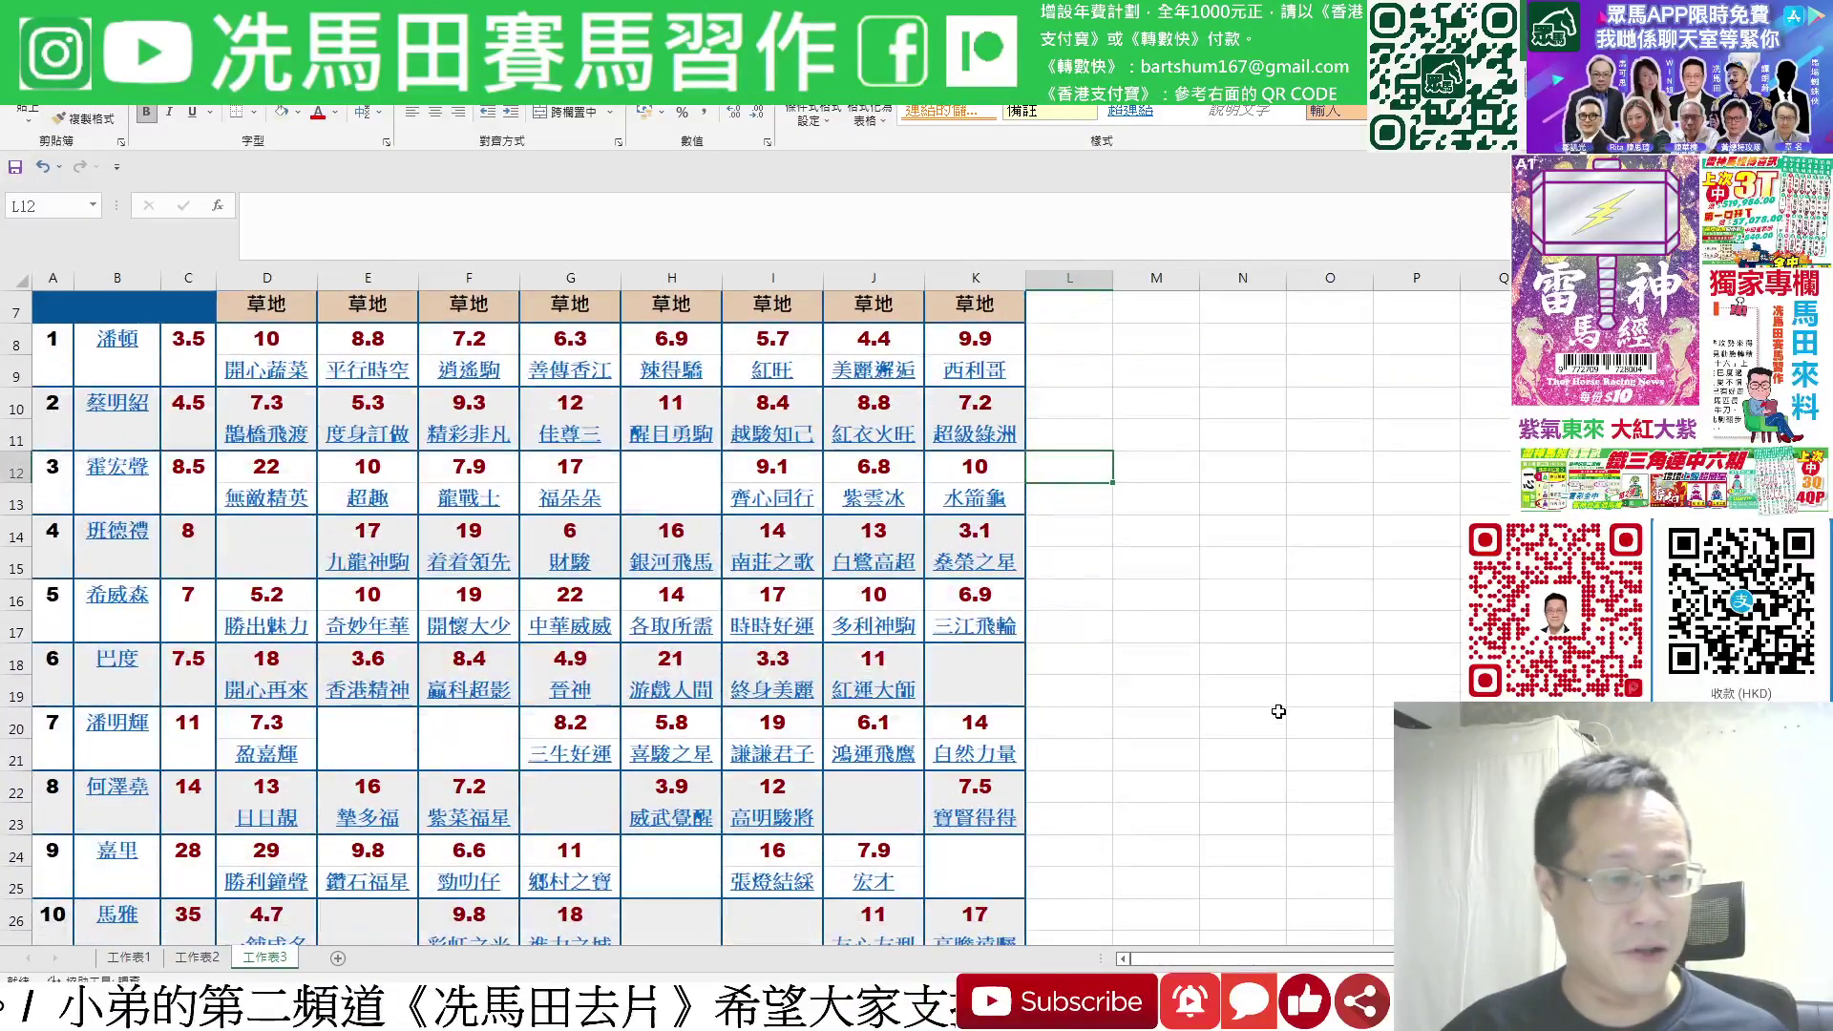
scroll(1278, 711, up, 2)
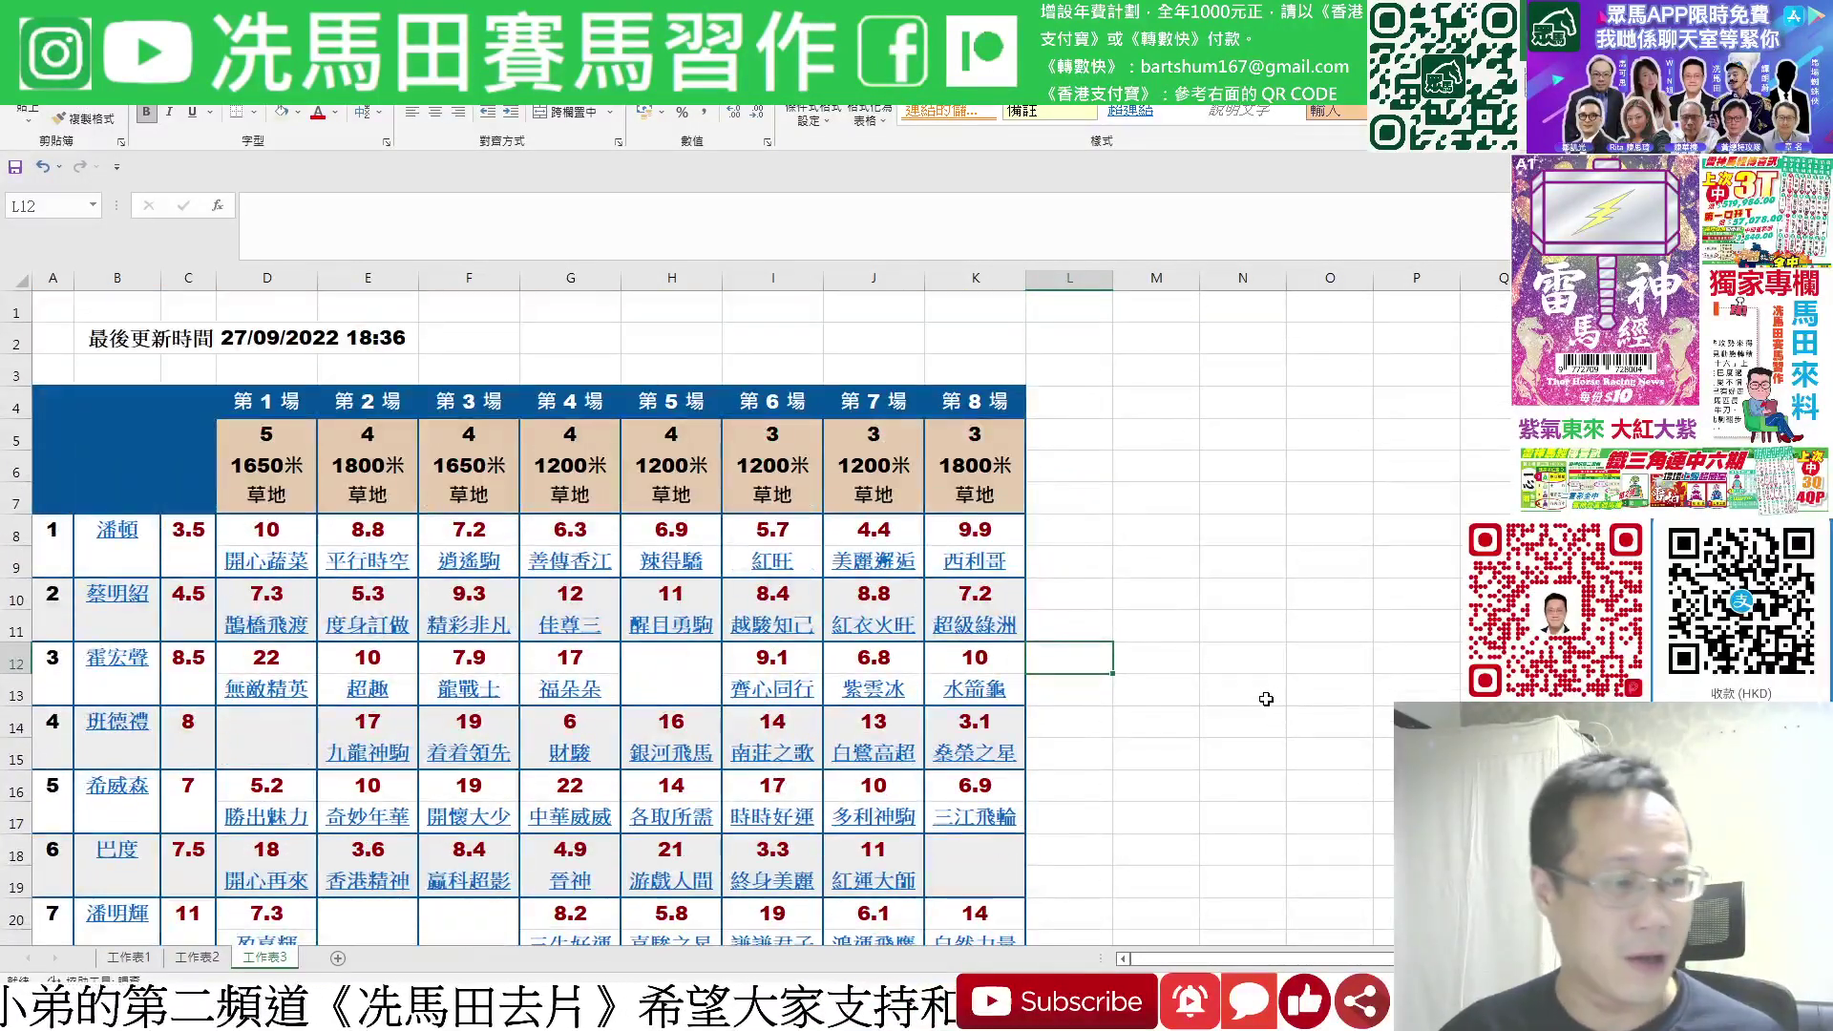
click(193, 535)
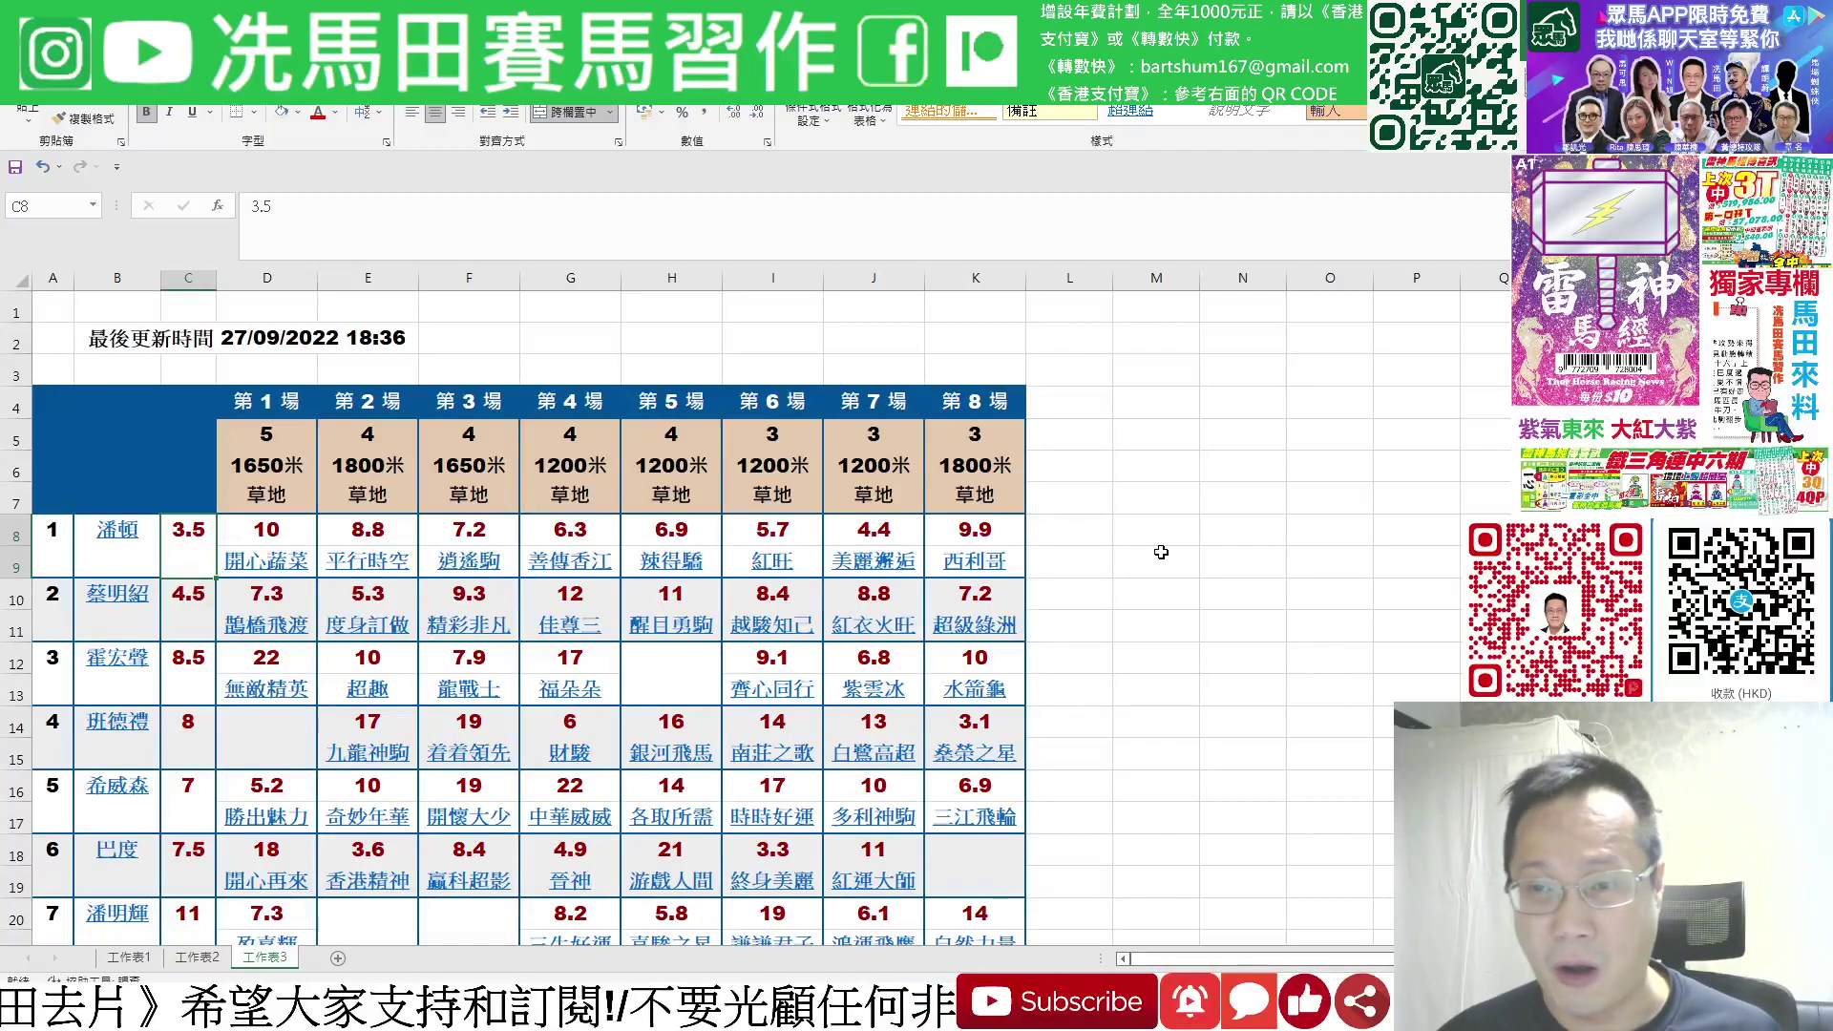
Highlight the seventh-ranked jockey's rows 20–21 to review that jockey's rides.
scroll(1161, 552, down, 1)
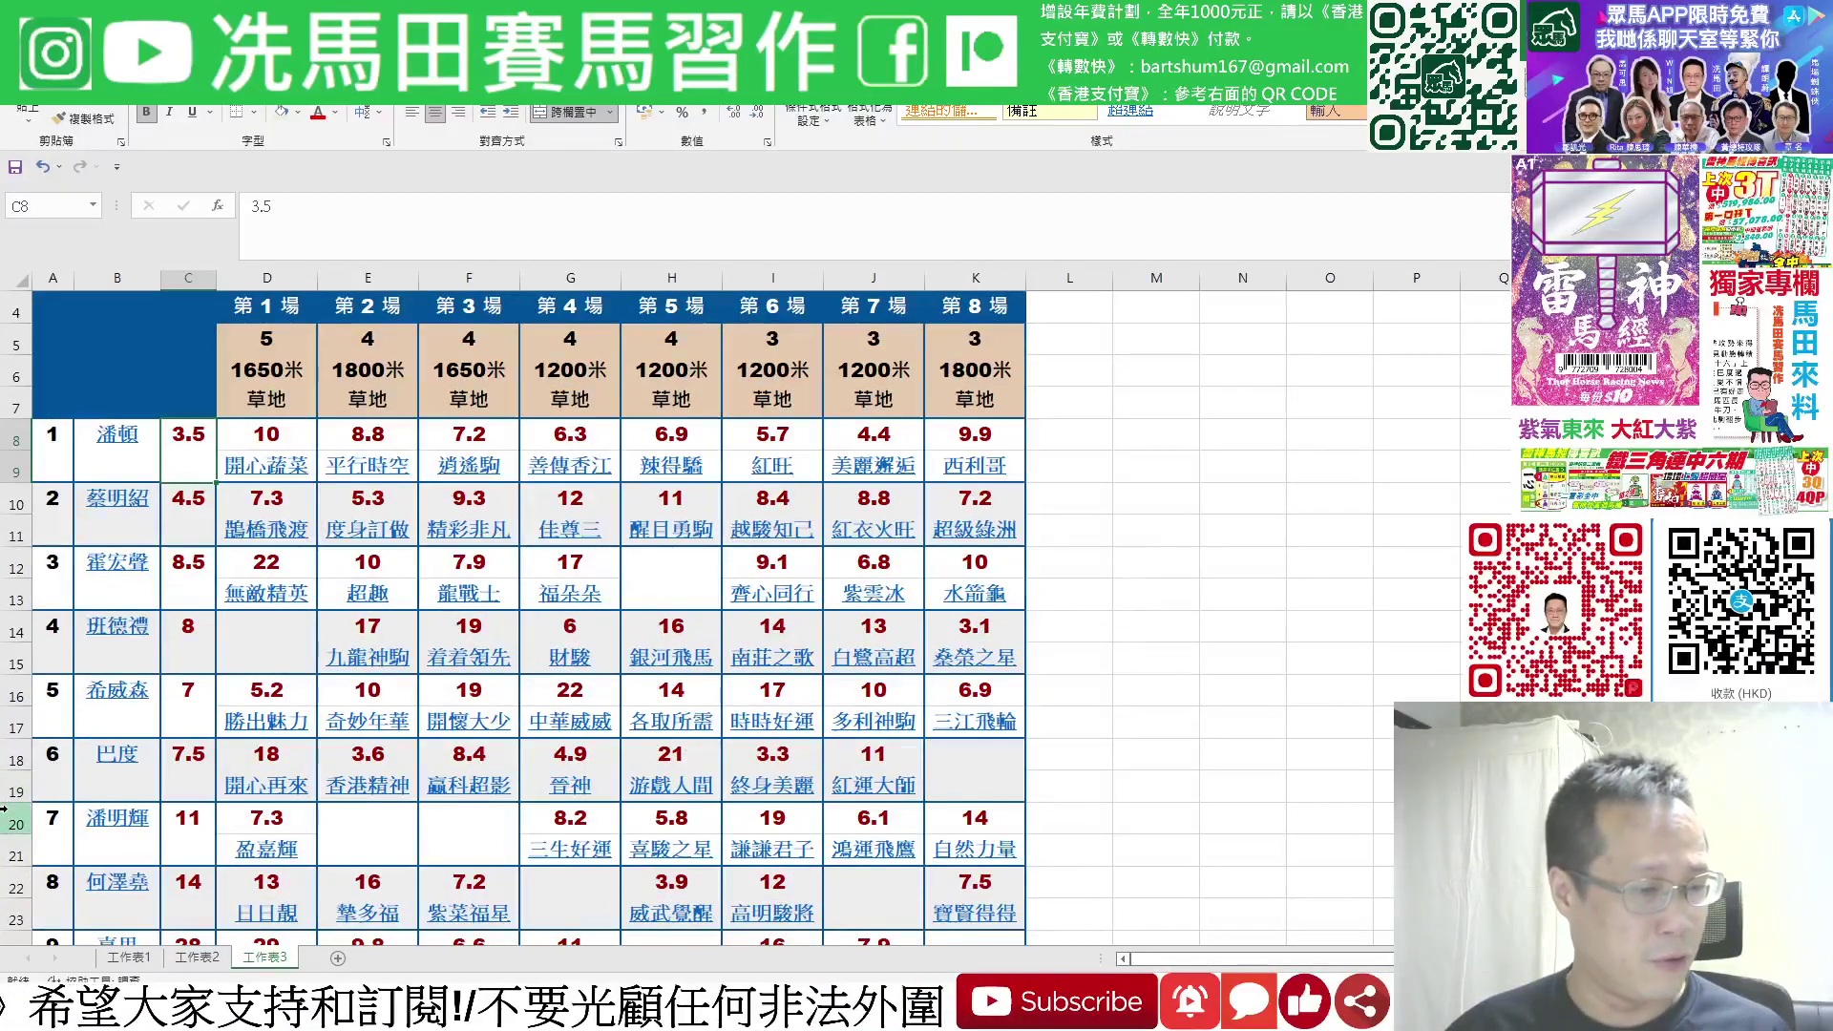
drag(11, 816, 14, 850)
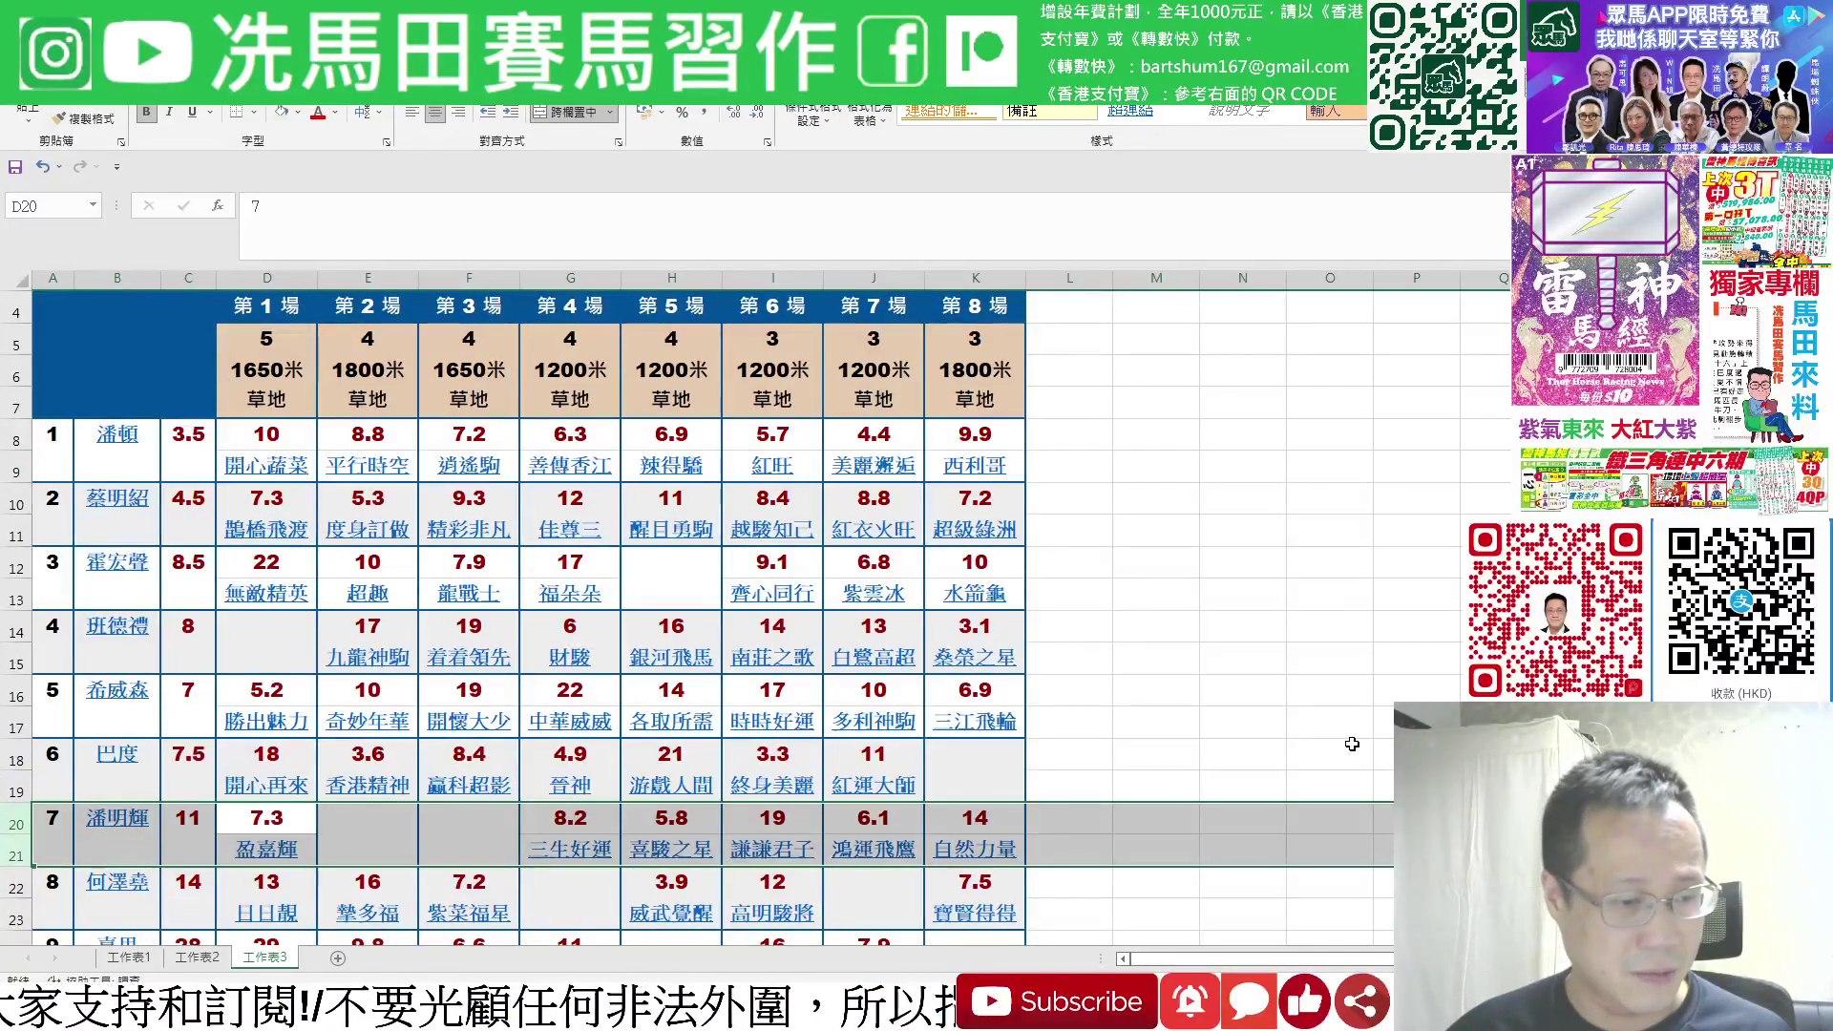
scroll(1352, 731, down, 1)
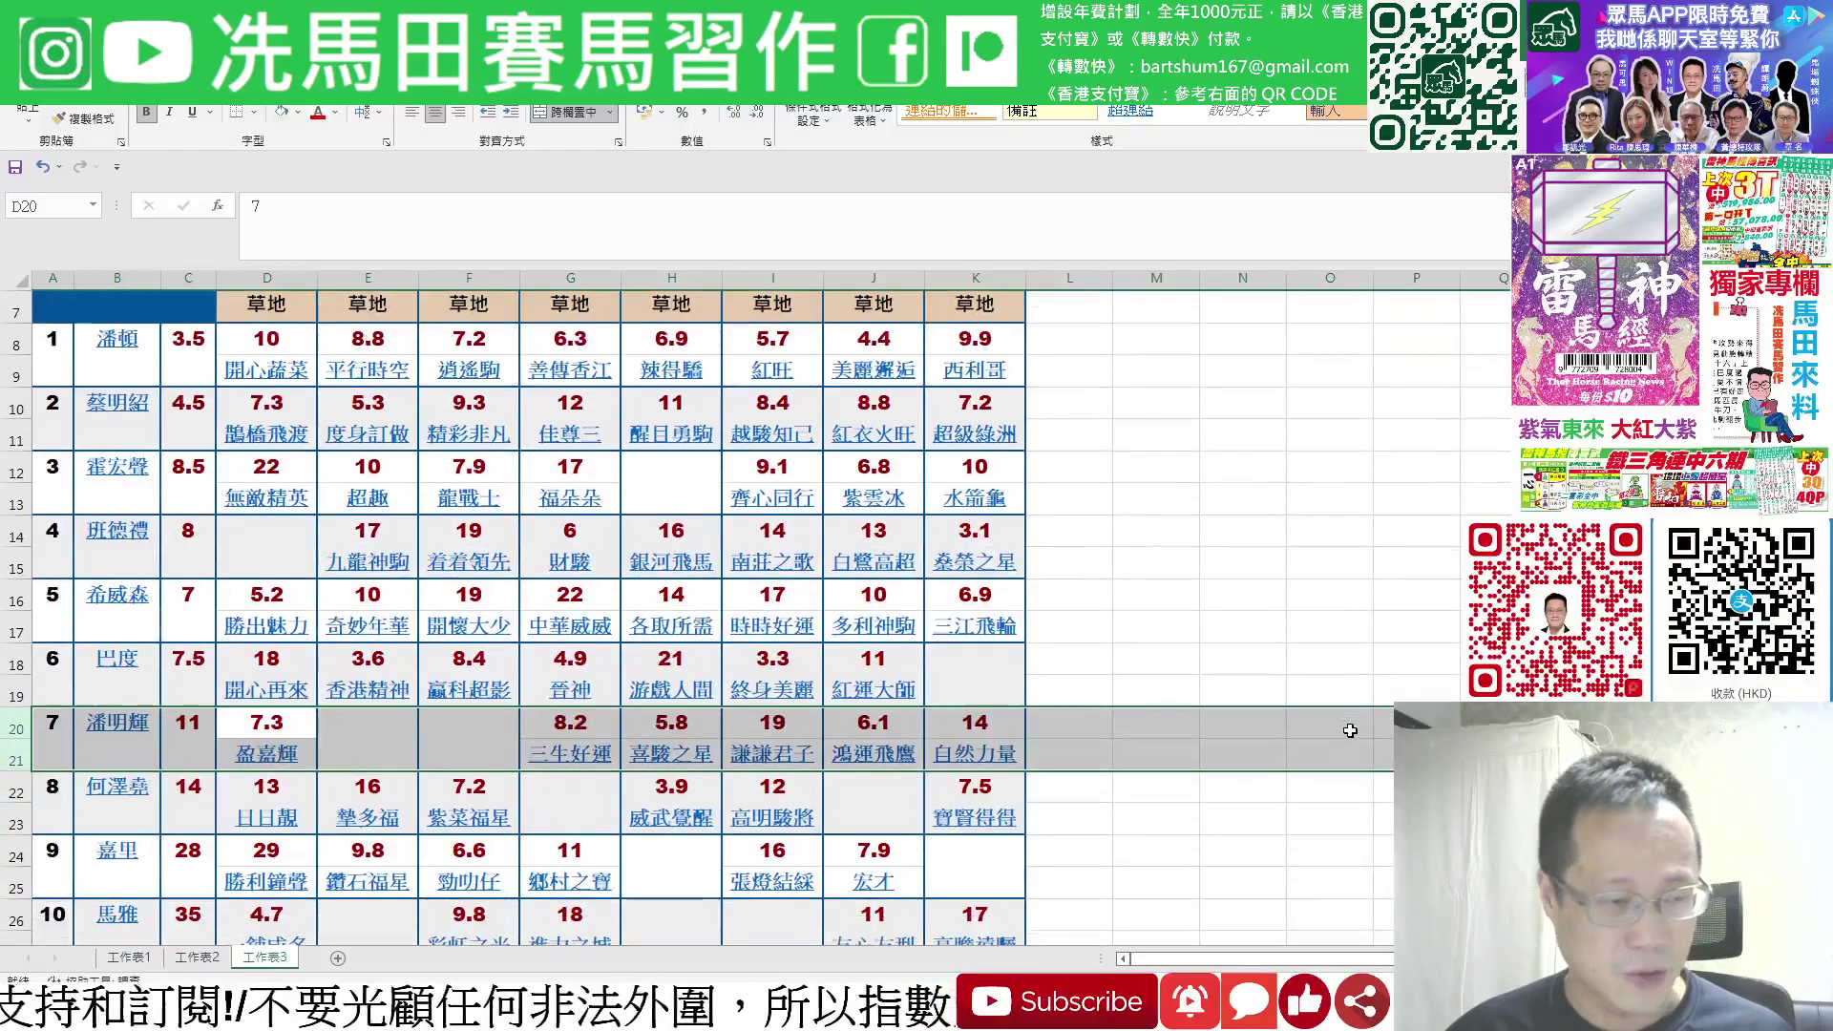
scroll(1353, 727, up, 1)
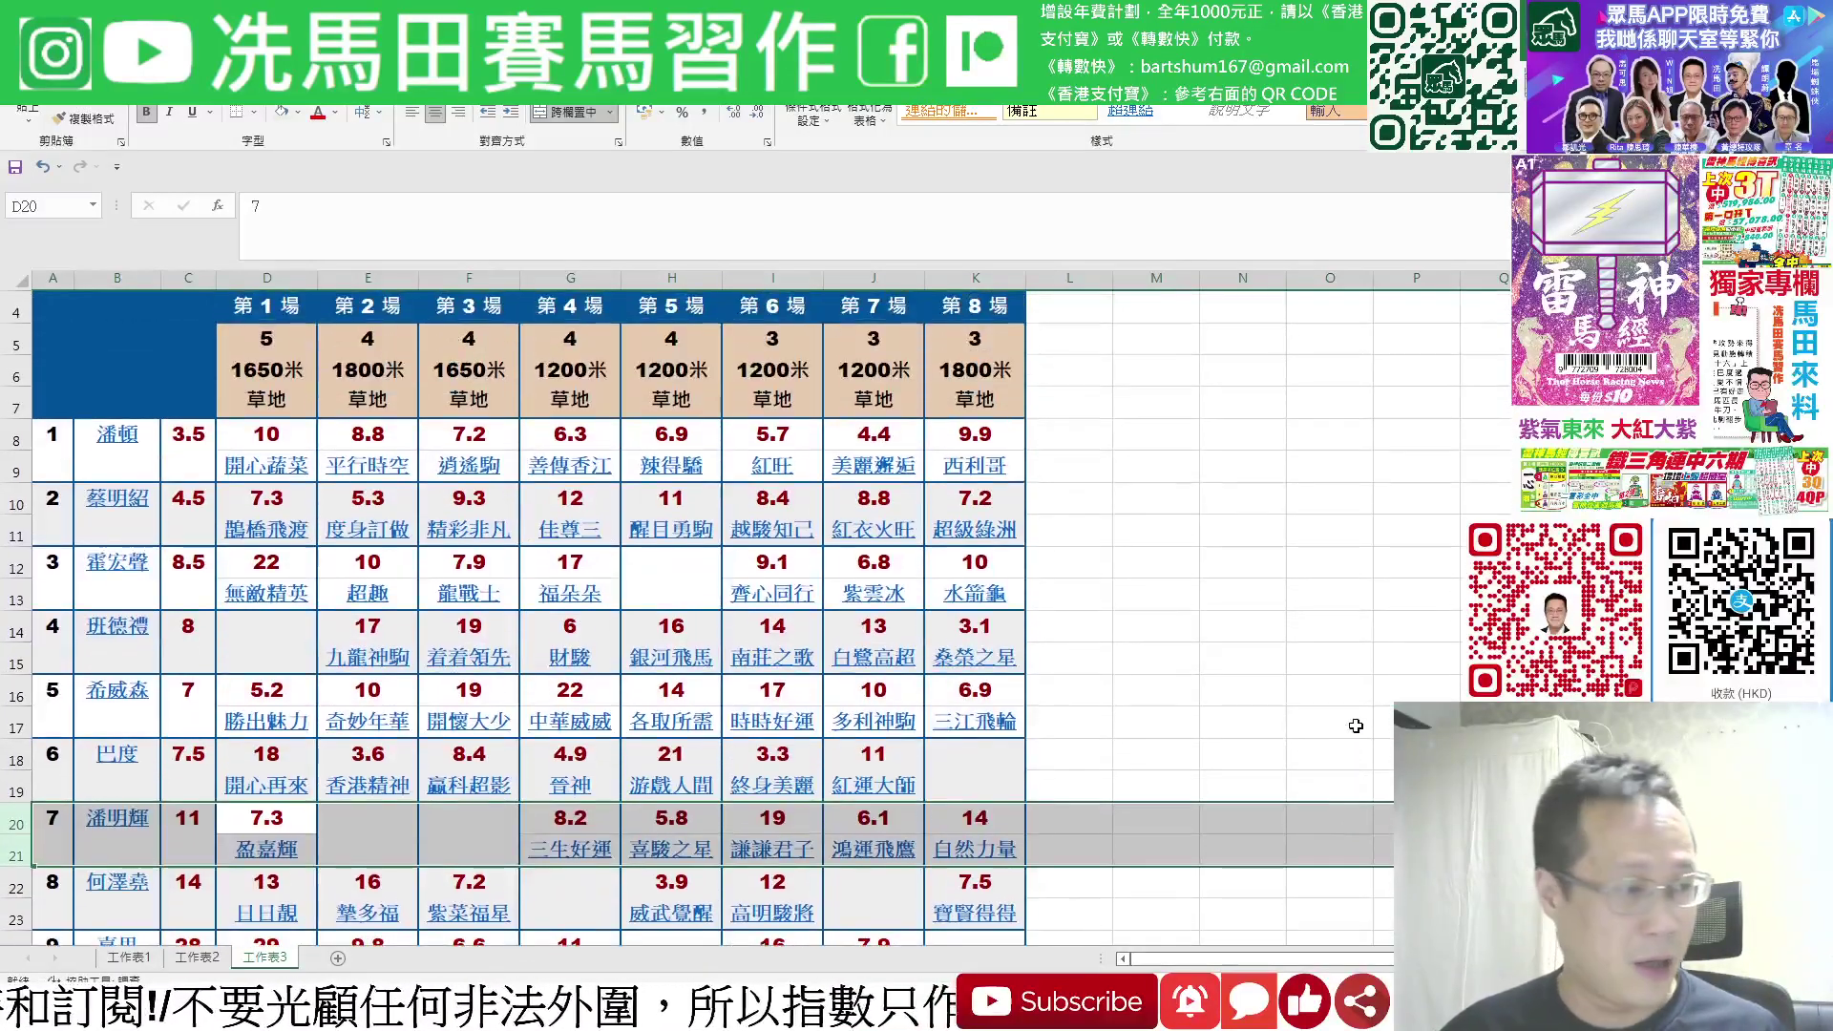
Highlight the fourth-ranked jockey's rows 14–15 and the third-ranked jockey's rows 12–13, and clear the highlighting.
drag(13, 630, 12, 662)
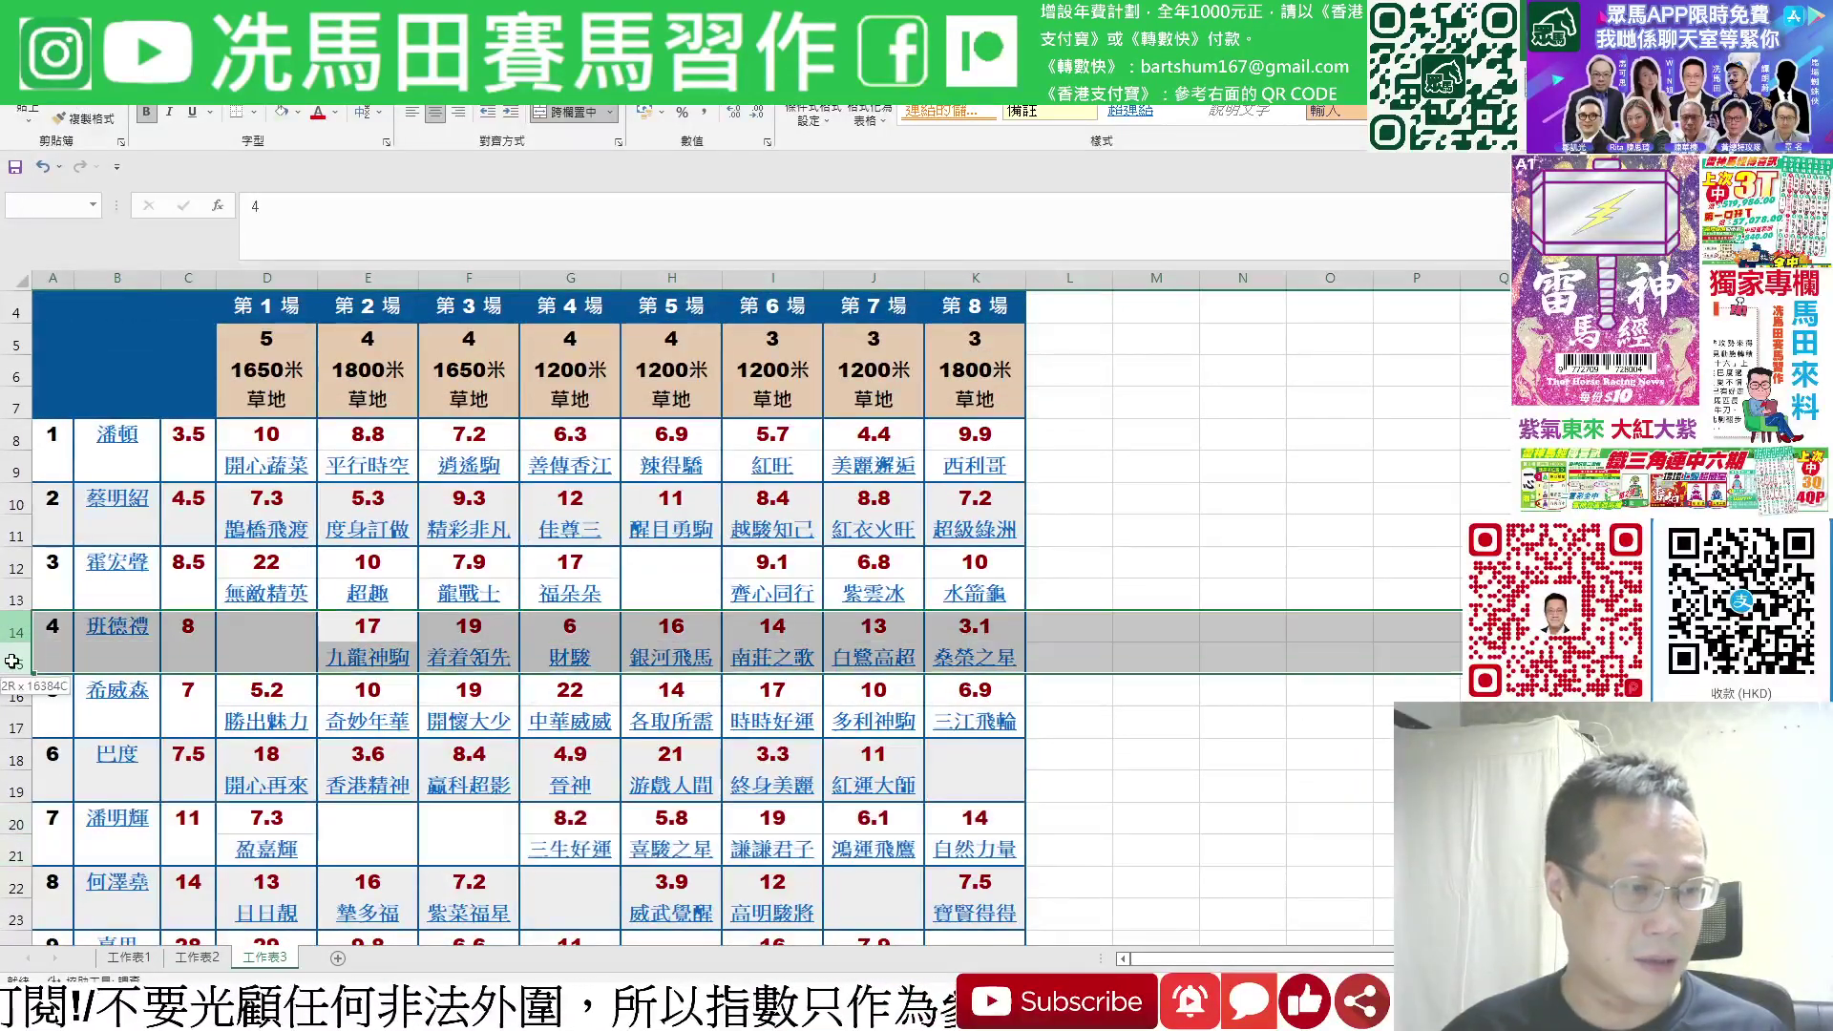
click(1379, 599)
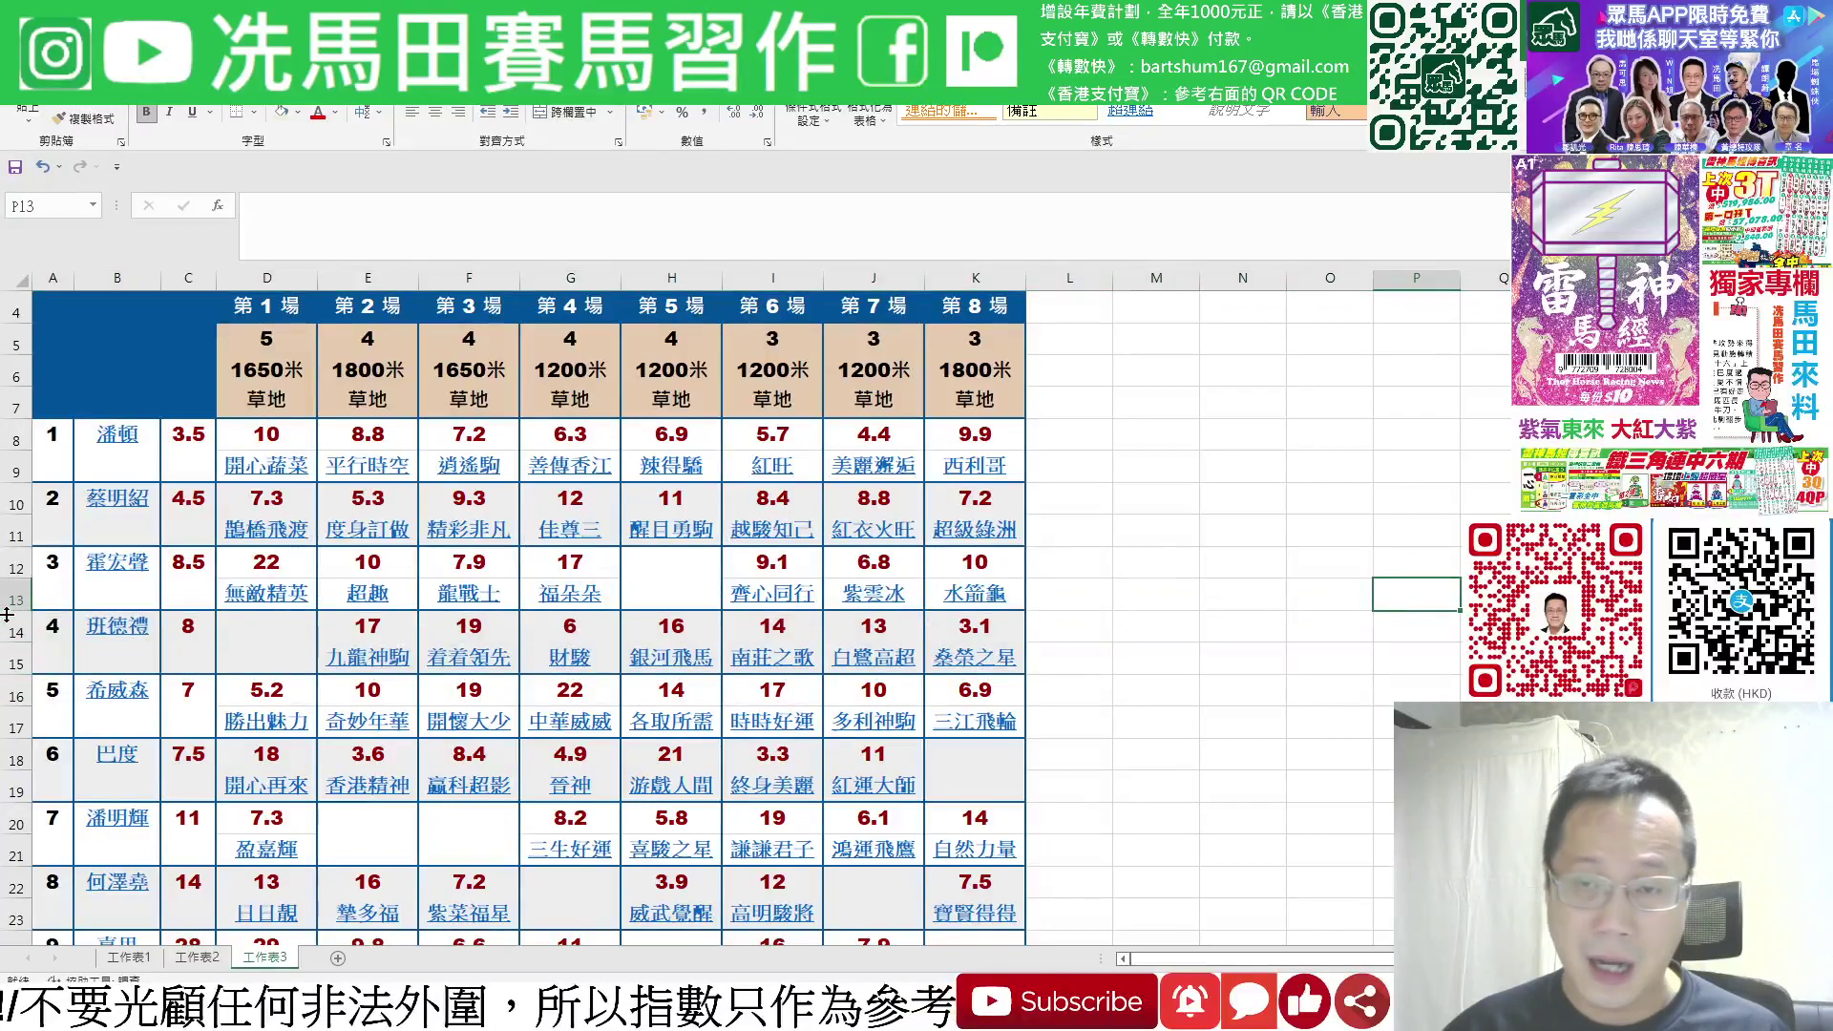
drag(14, 563, 14, 585)
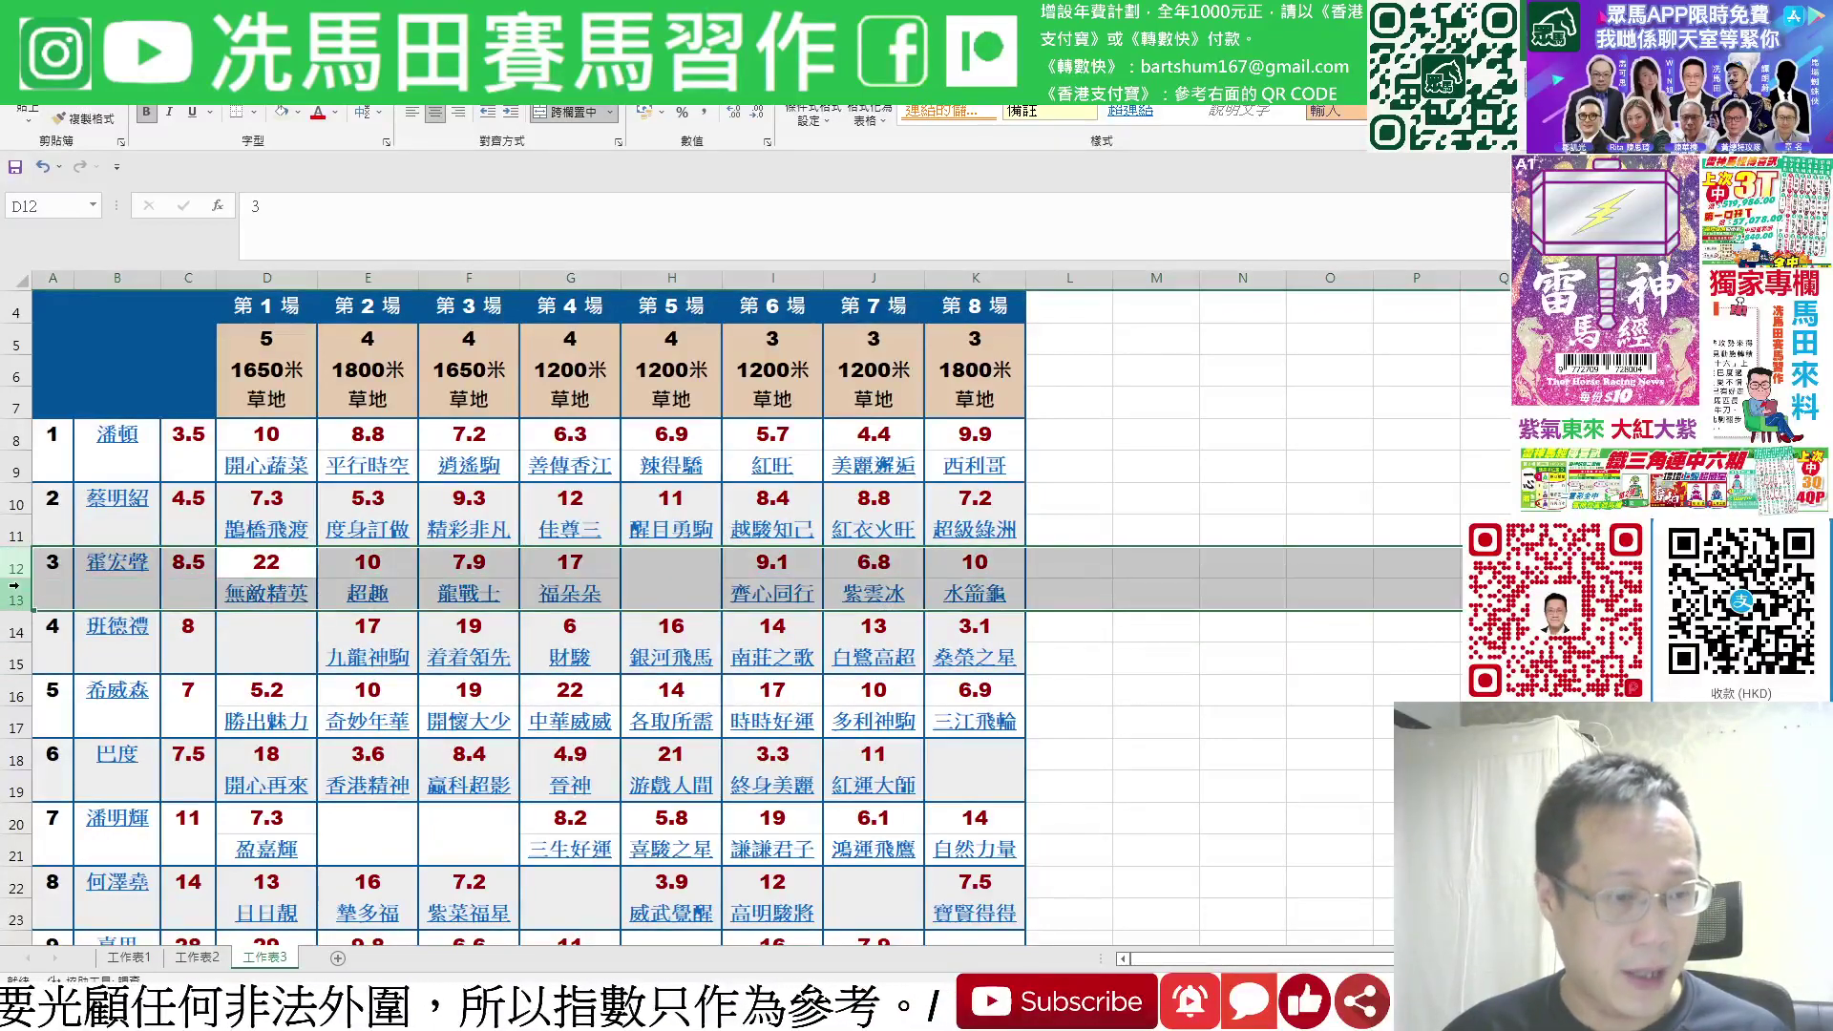
click(1103, 696)
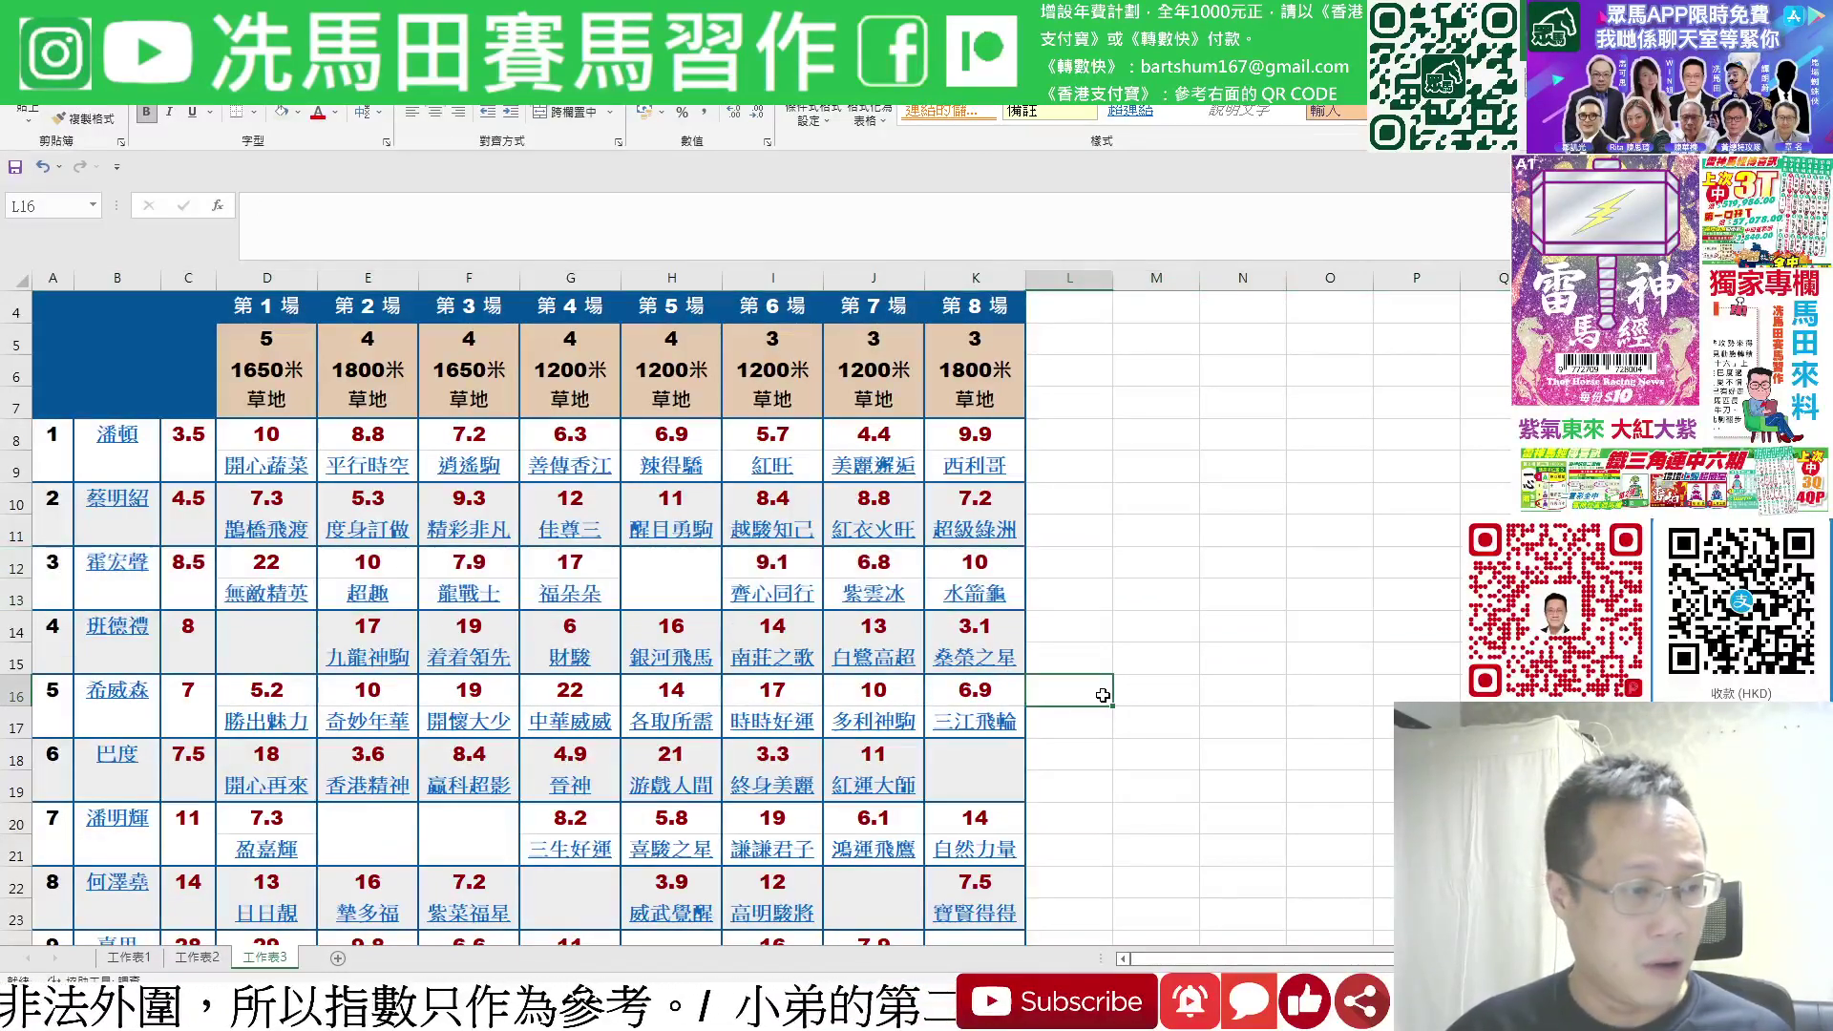
Select the fourth-ranked jockey's race 8 odds in K14, followed by the race 2 to 7 odds in E14:J14.
click(993, 626)
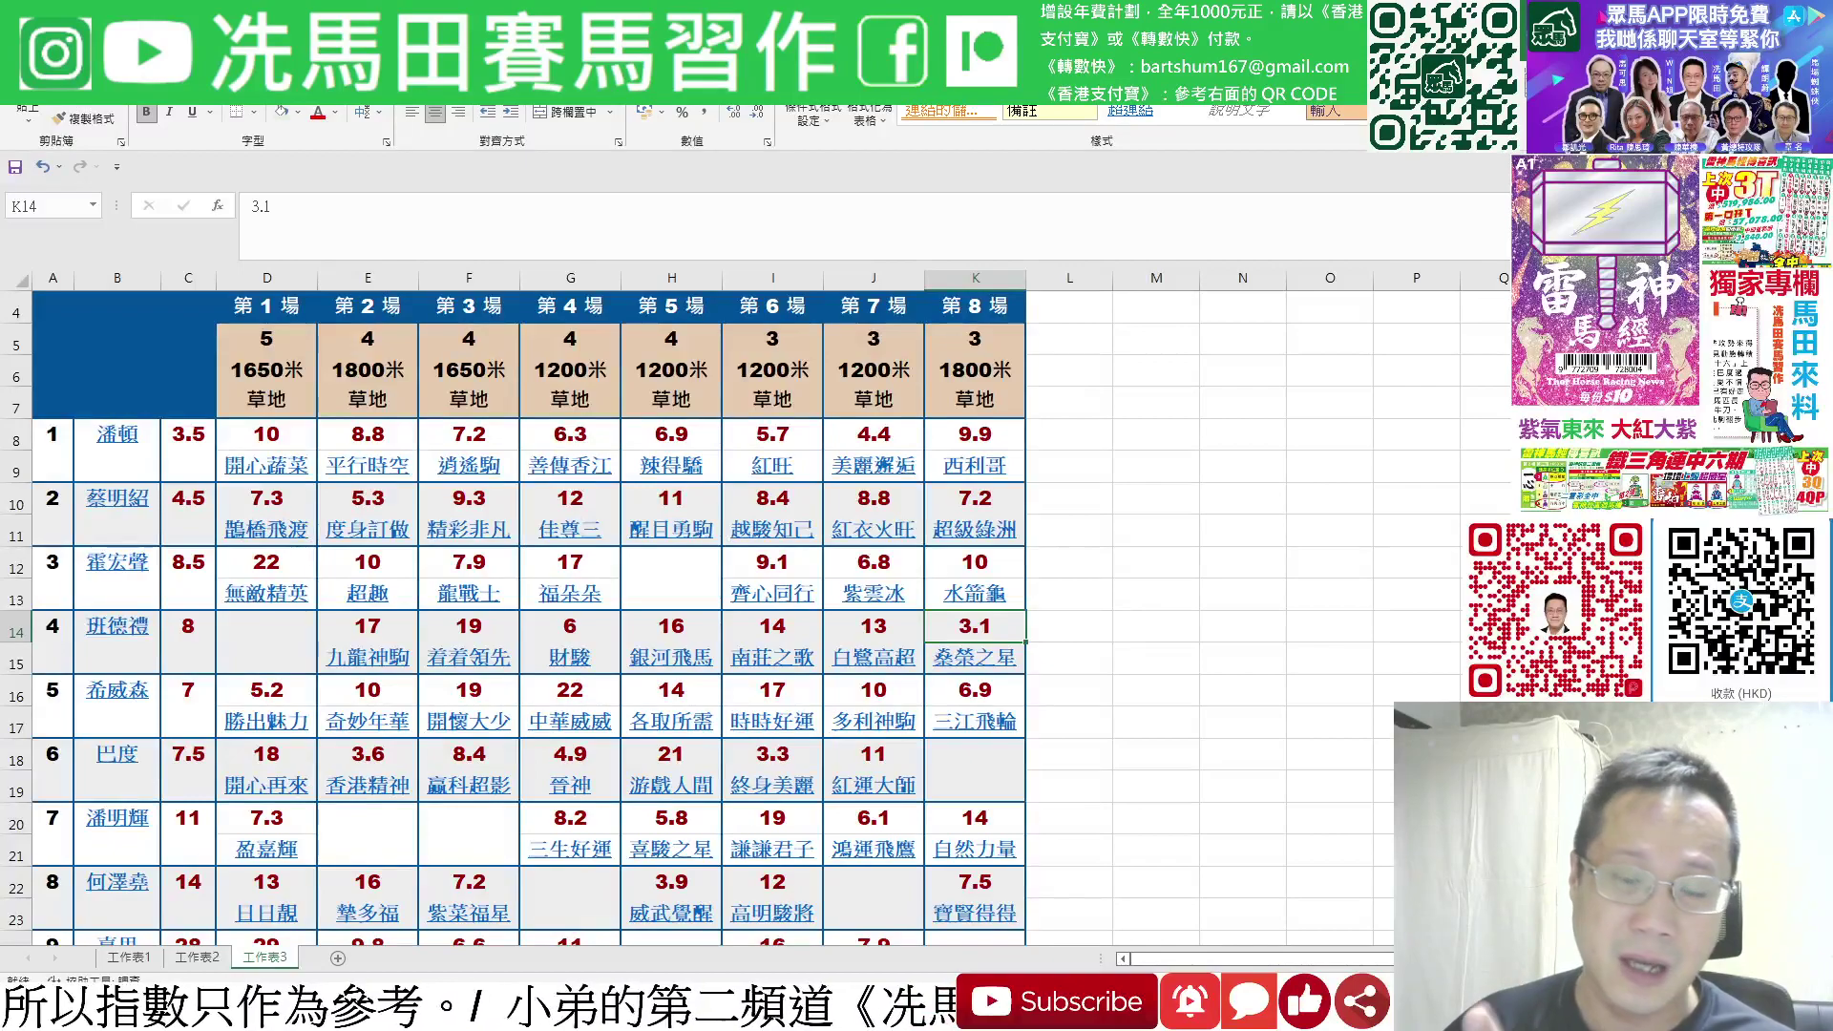
drag(382, 630, 877, 634)
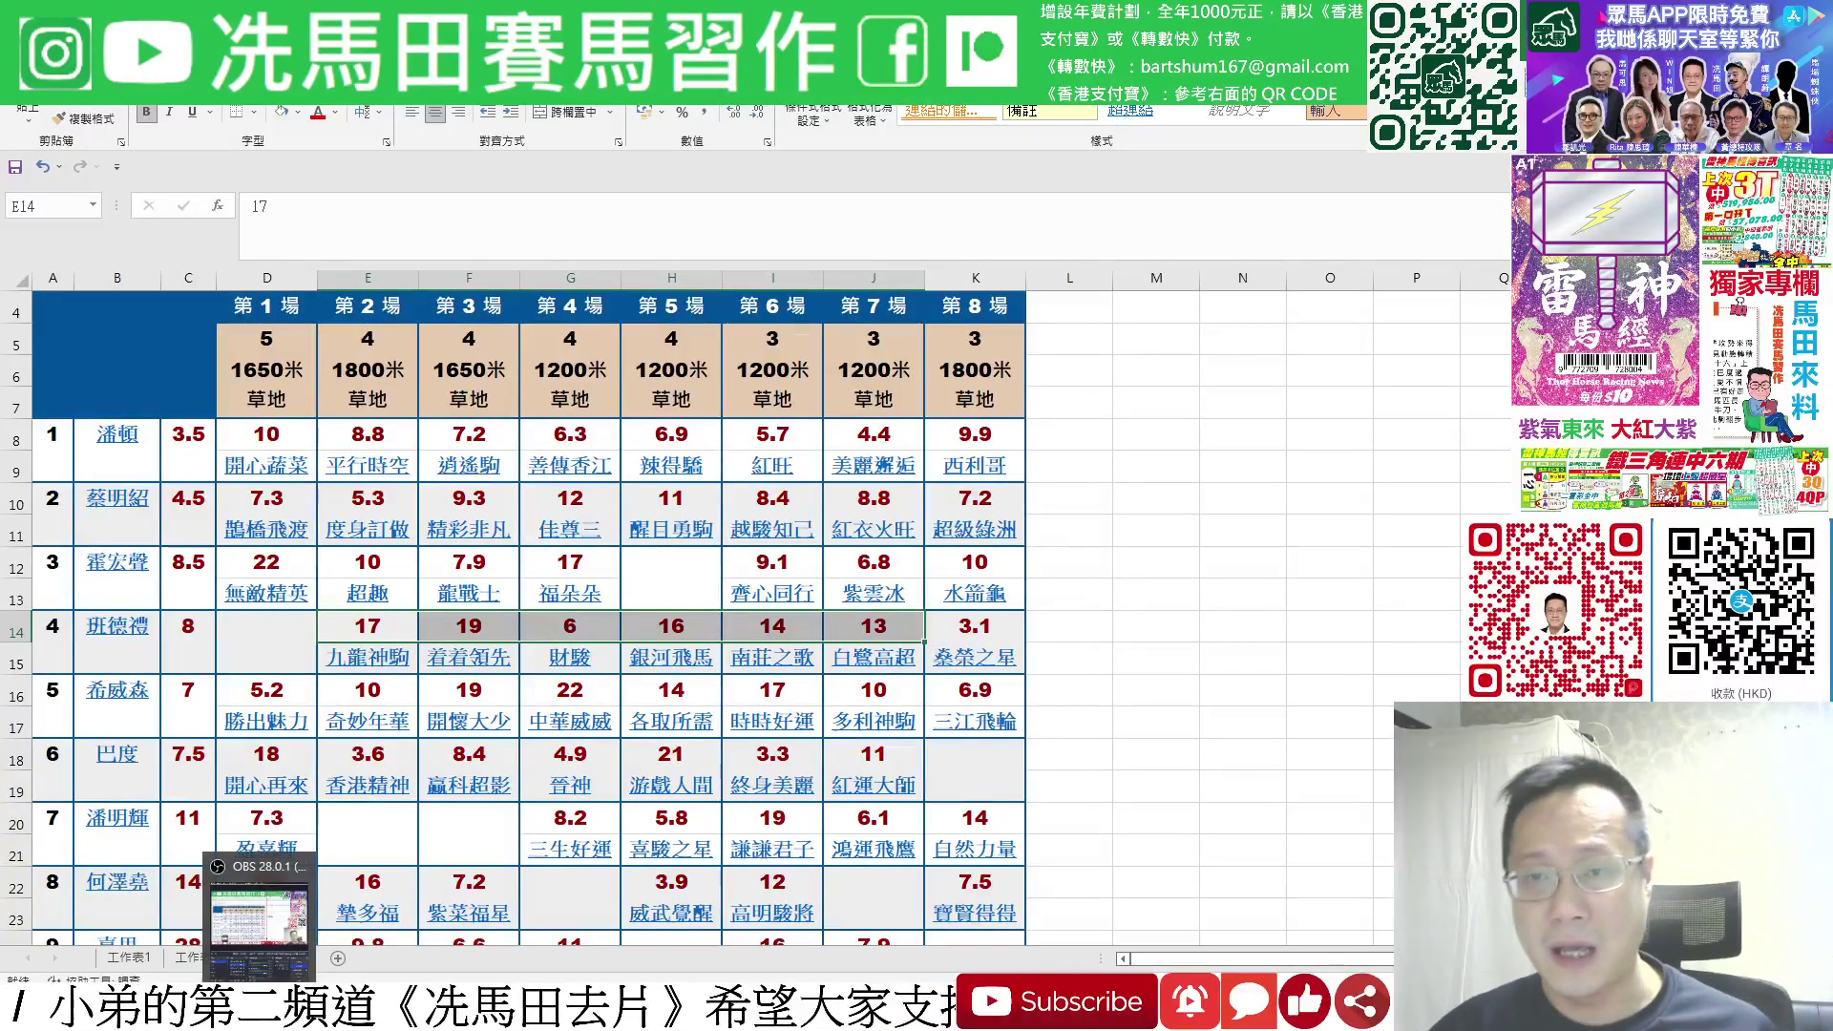
Return to the first race on sheet 工作表1 and highlight the 英倫 column O and the 外圍 column R.
click(125, 958)
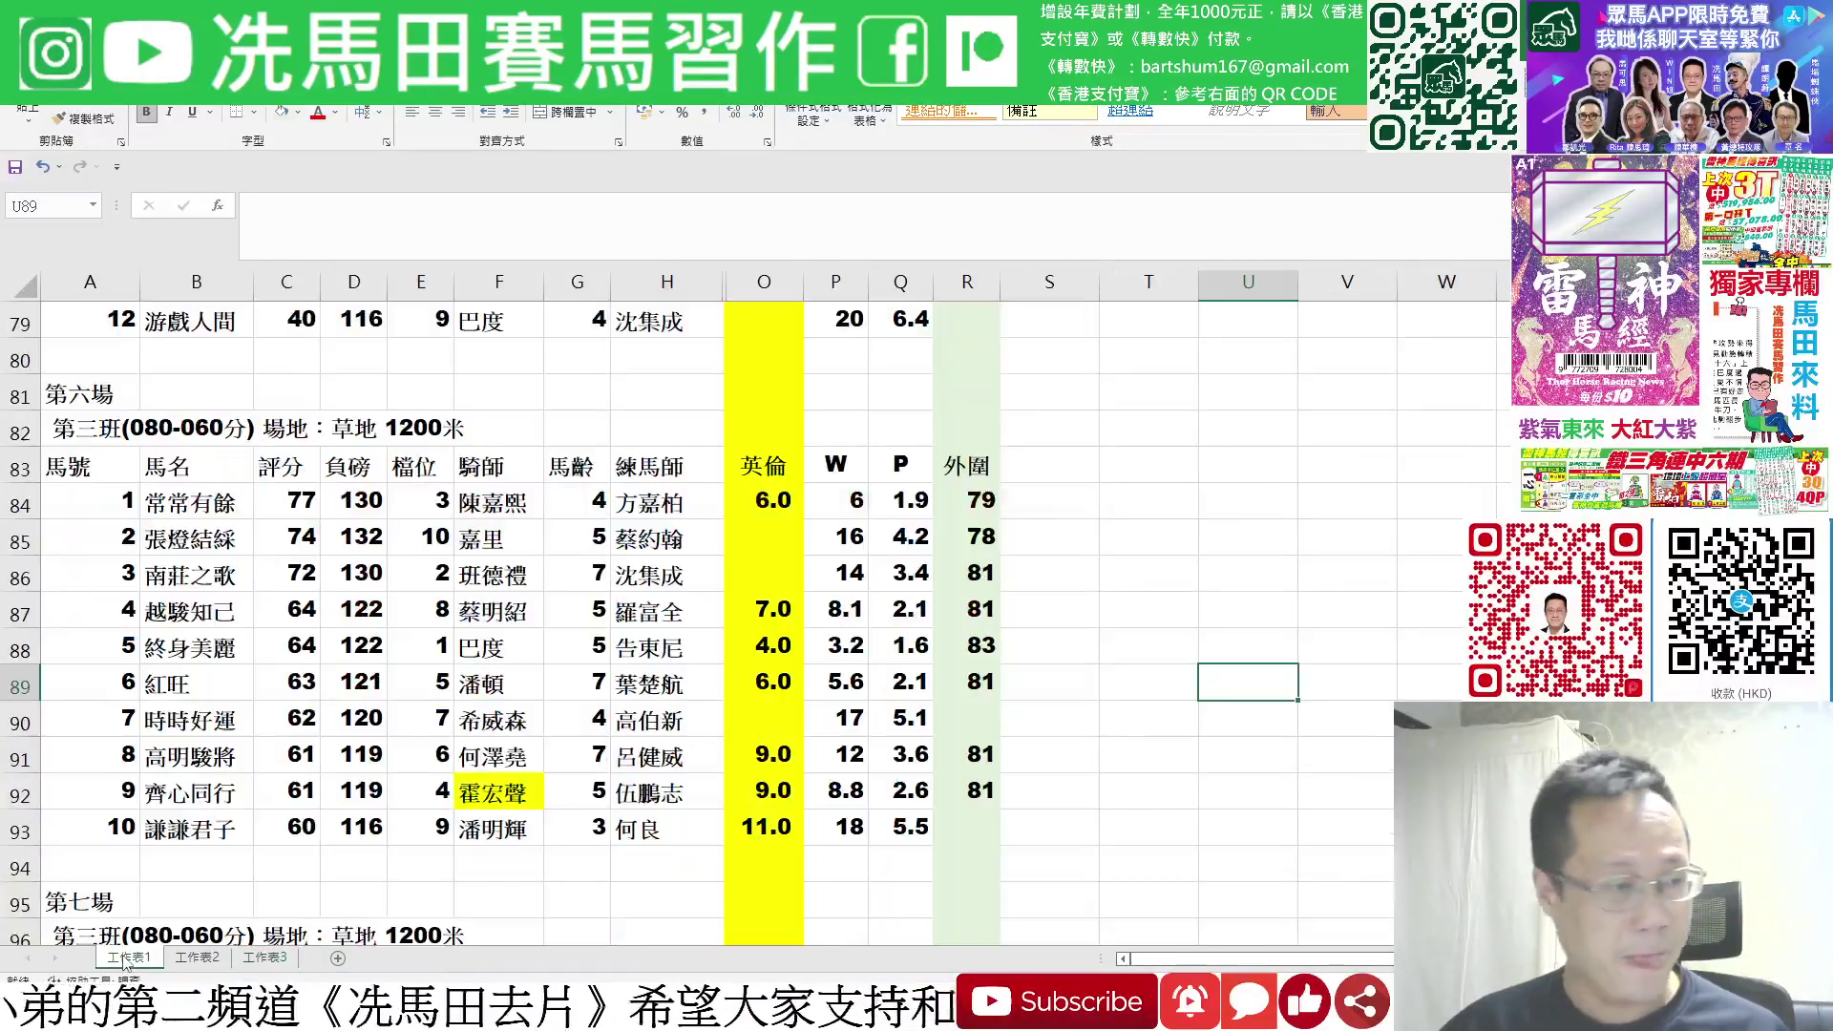
scroll(1333, 706, up, 20)
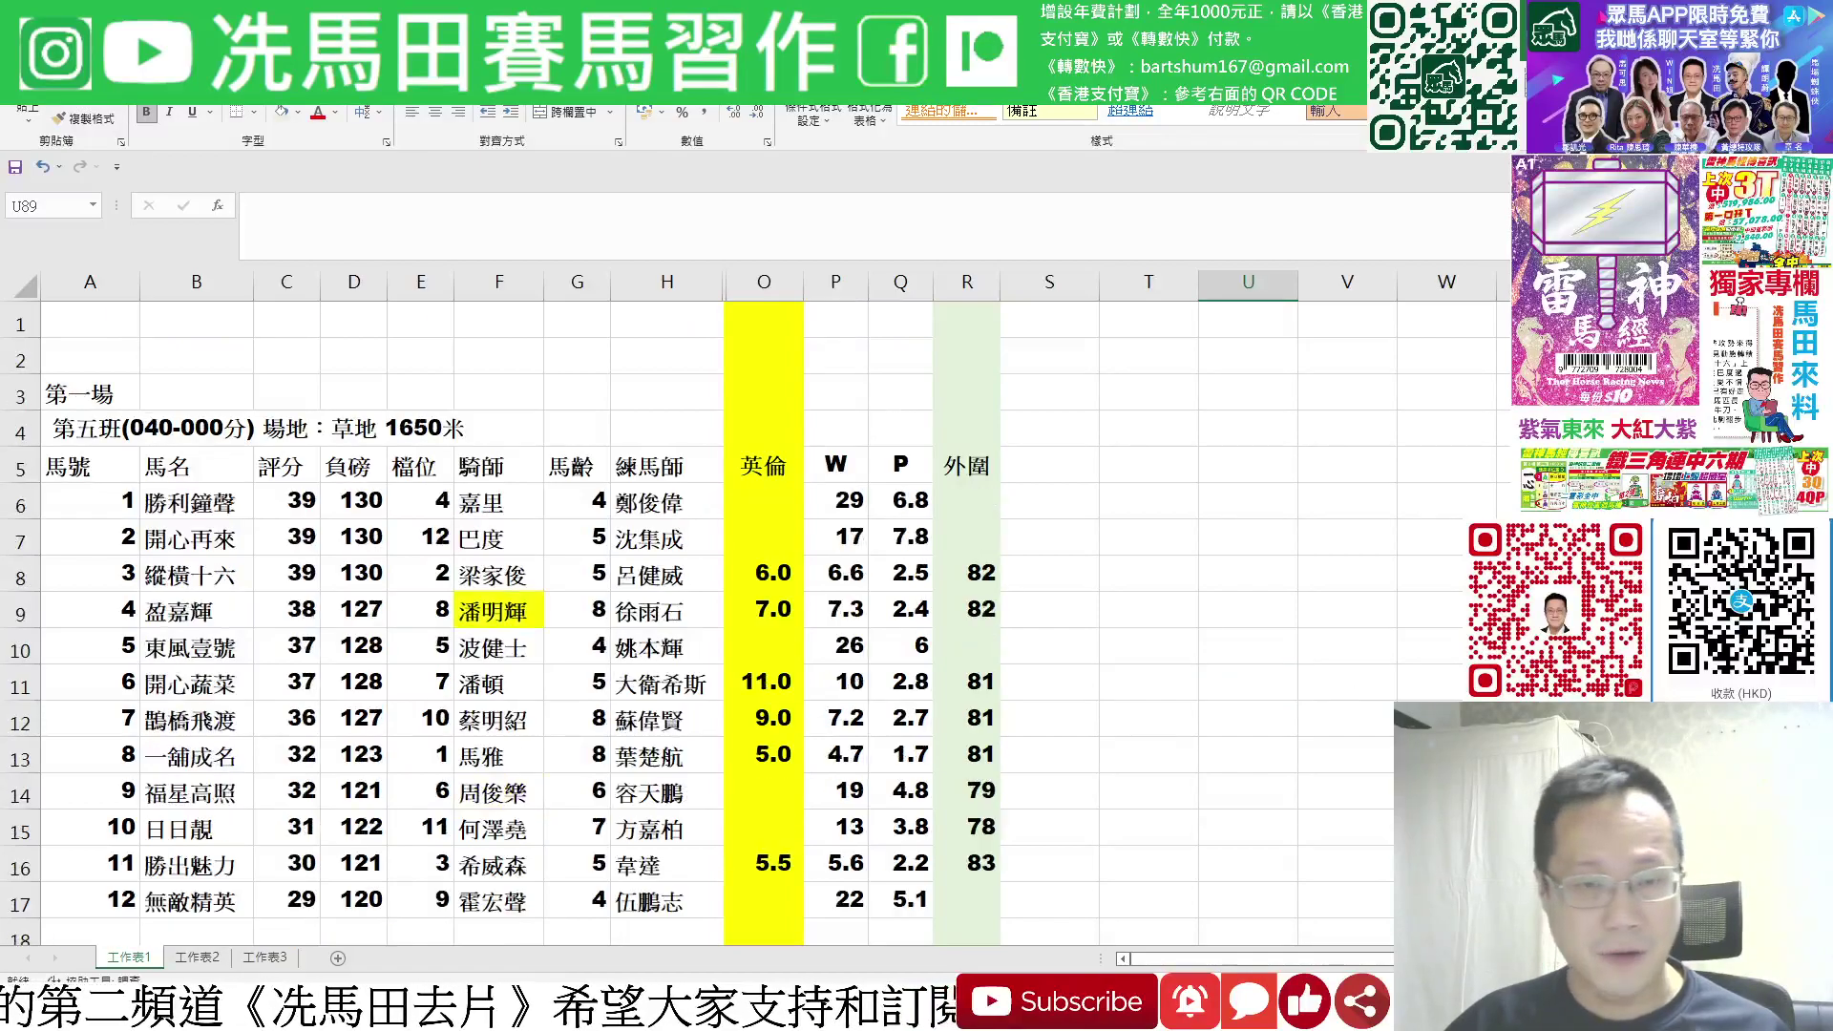
click(774, 286)
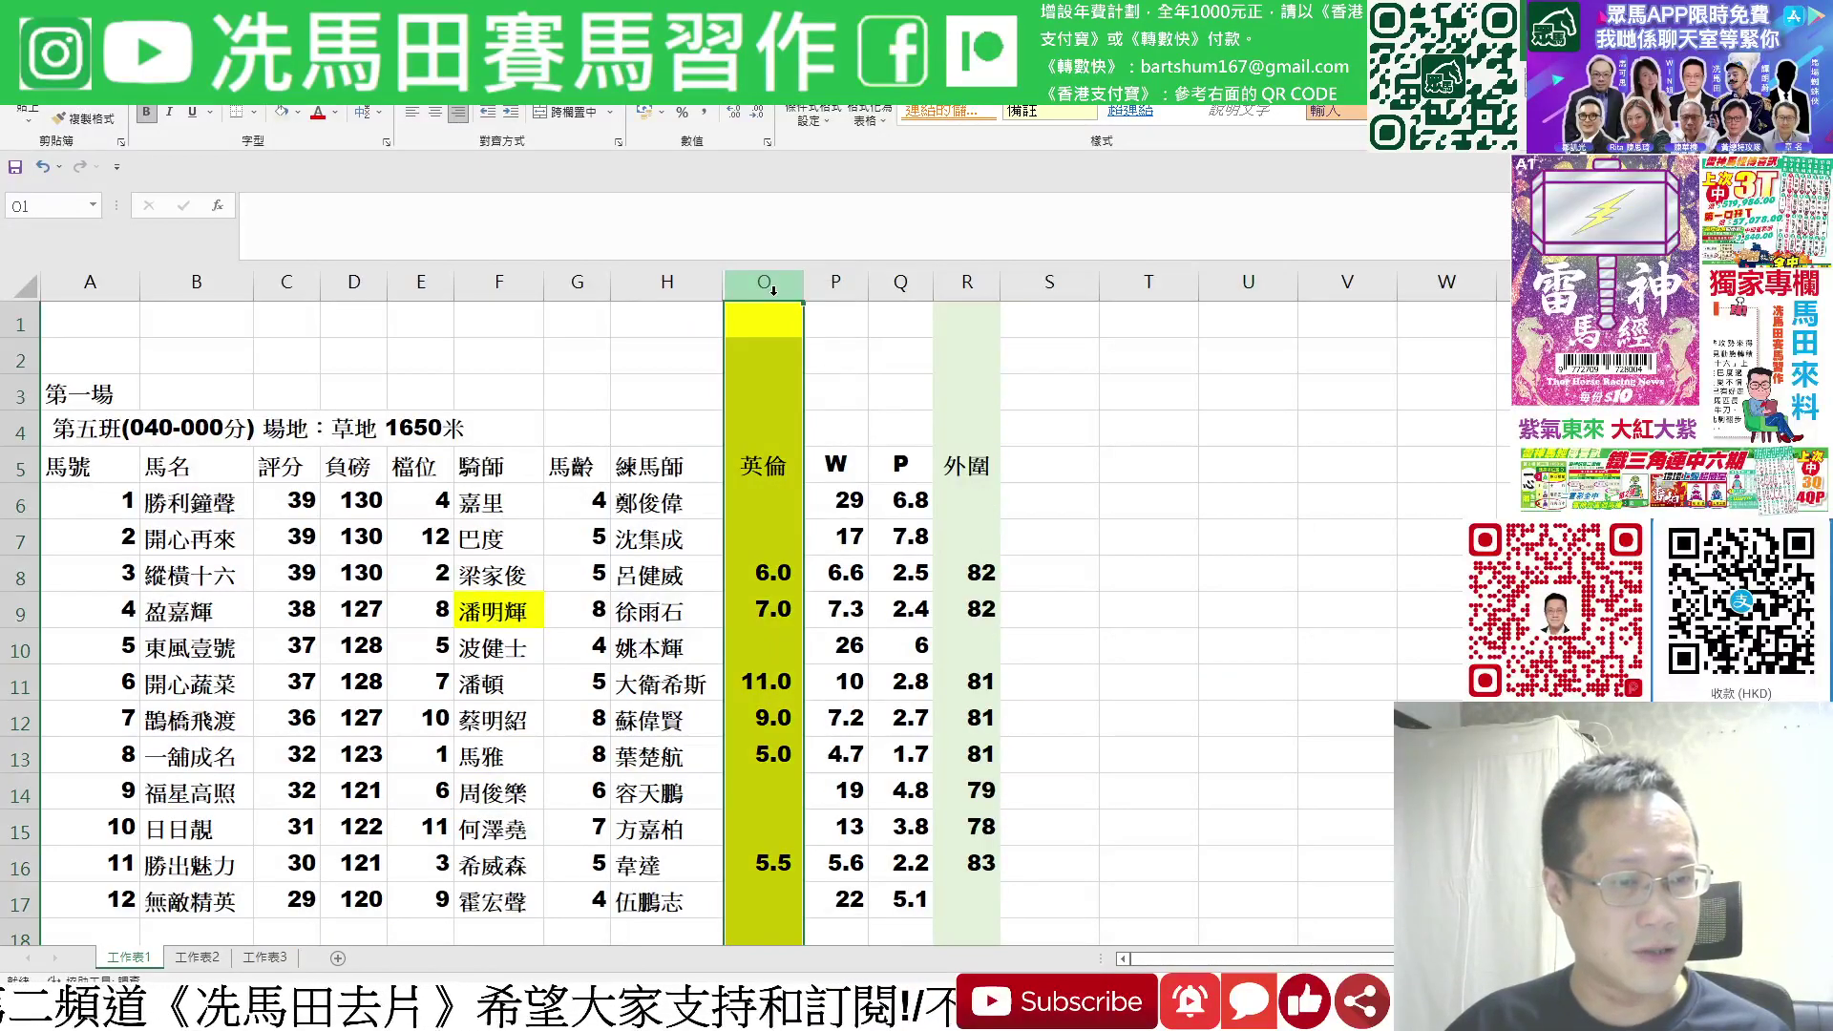
ctrl+click(987, 277)
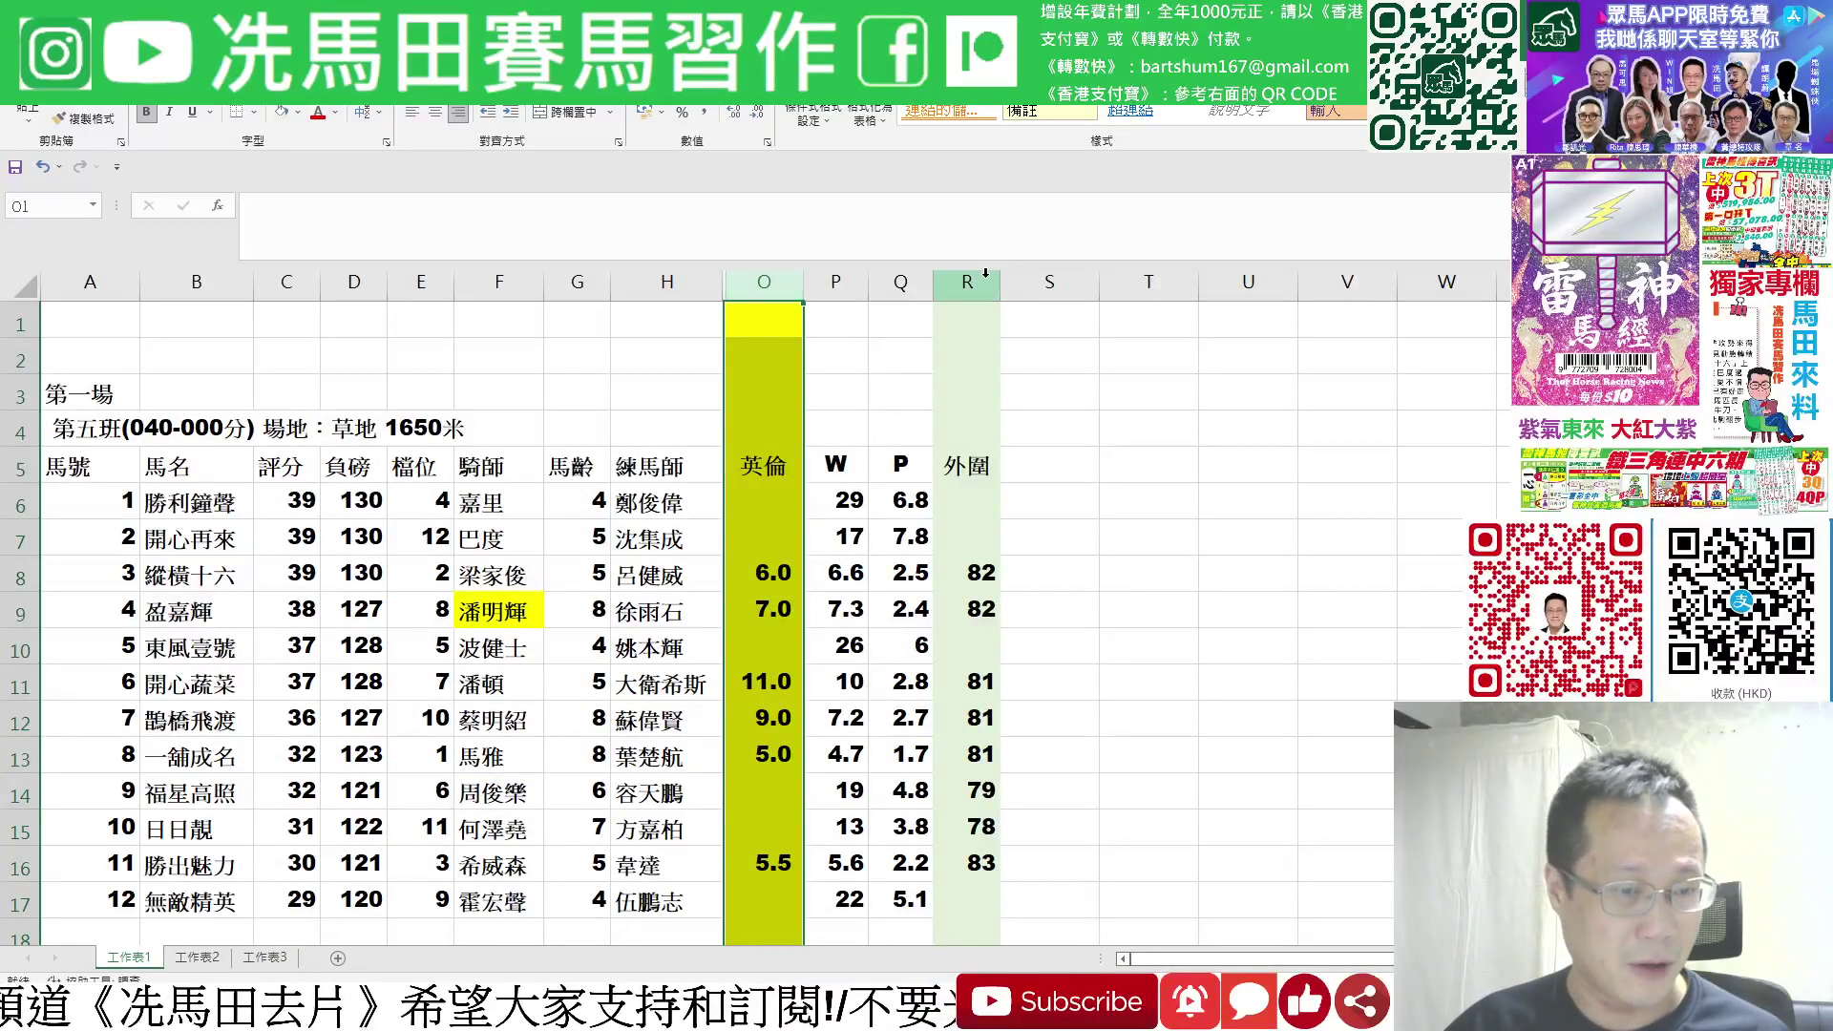
click(973, 276)
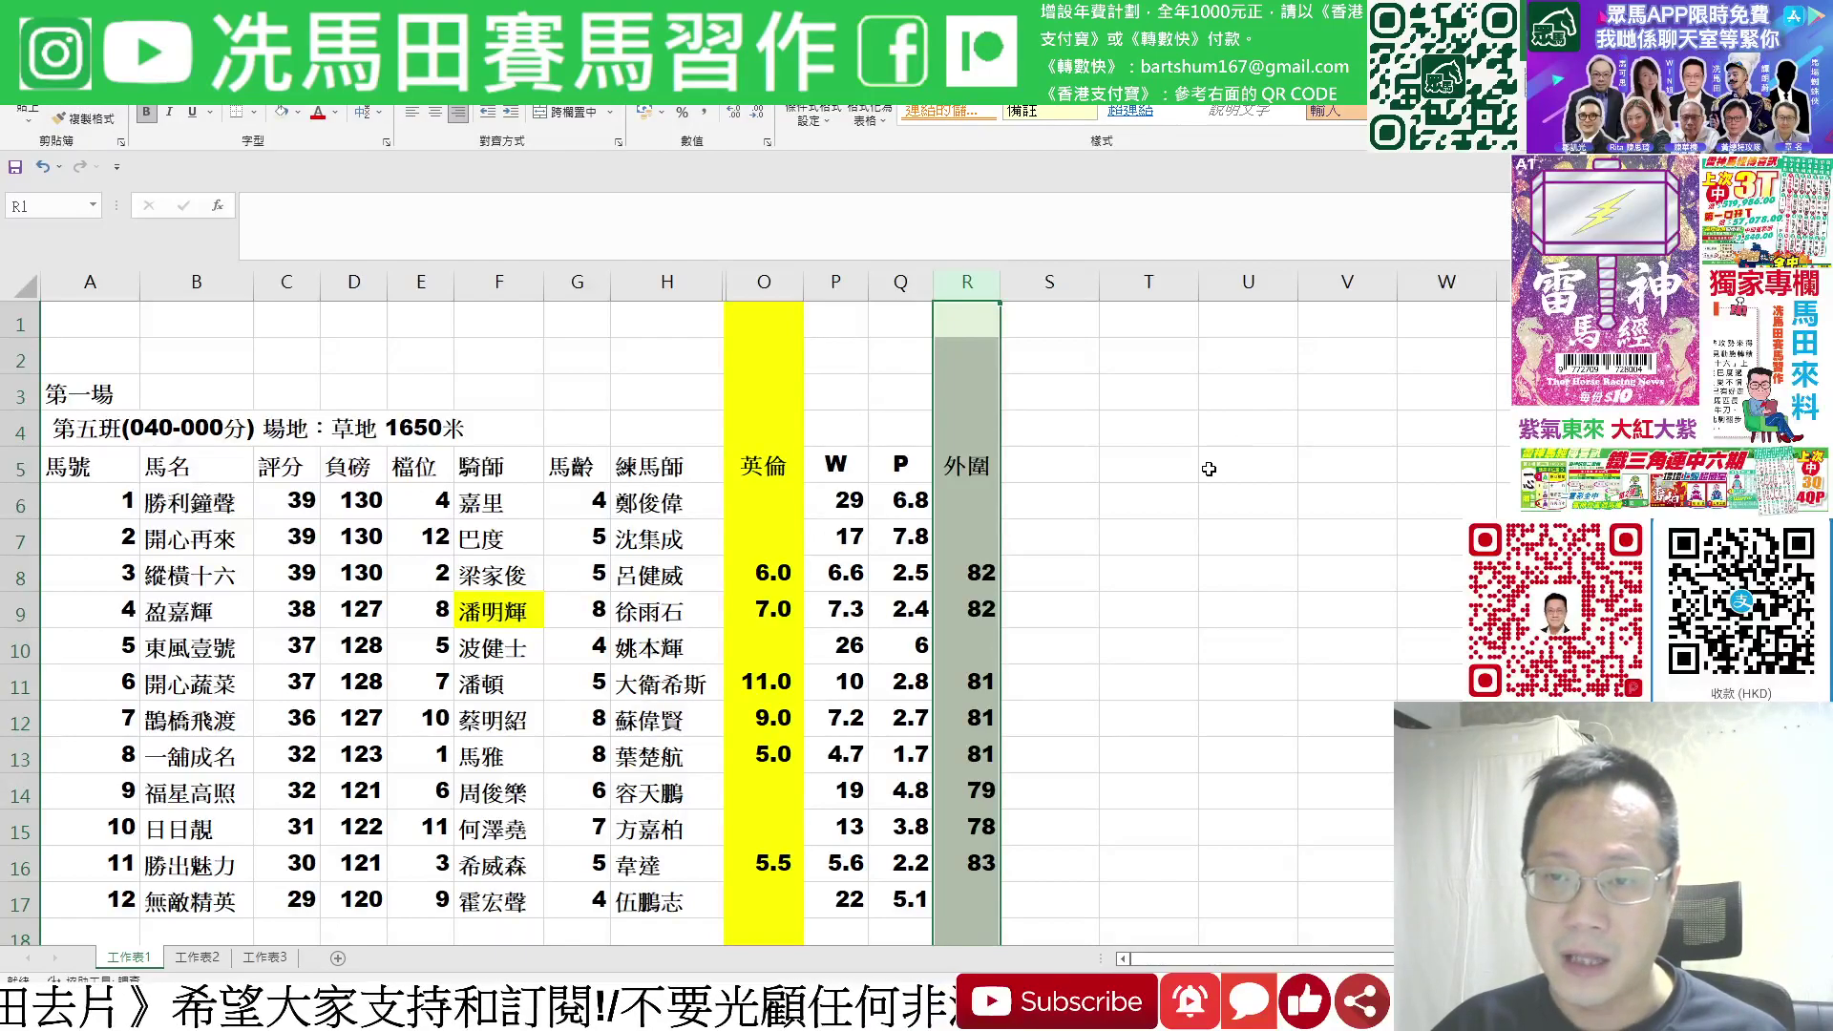
In the first race, highlight the figures of horse 8 in O13:R13 and of horse 11 in P16:R16.
scroll(1207, 472, down, 1)
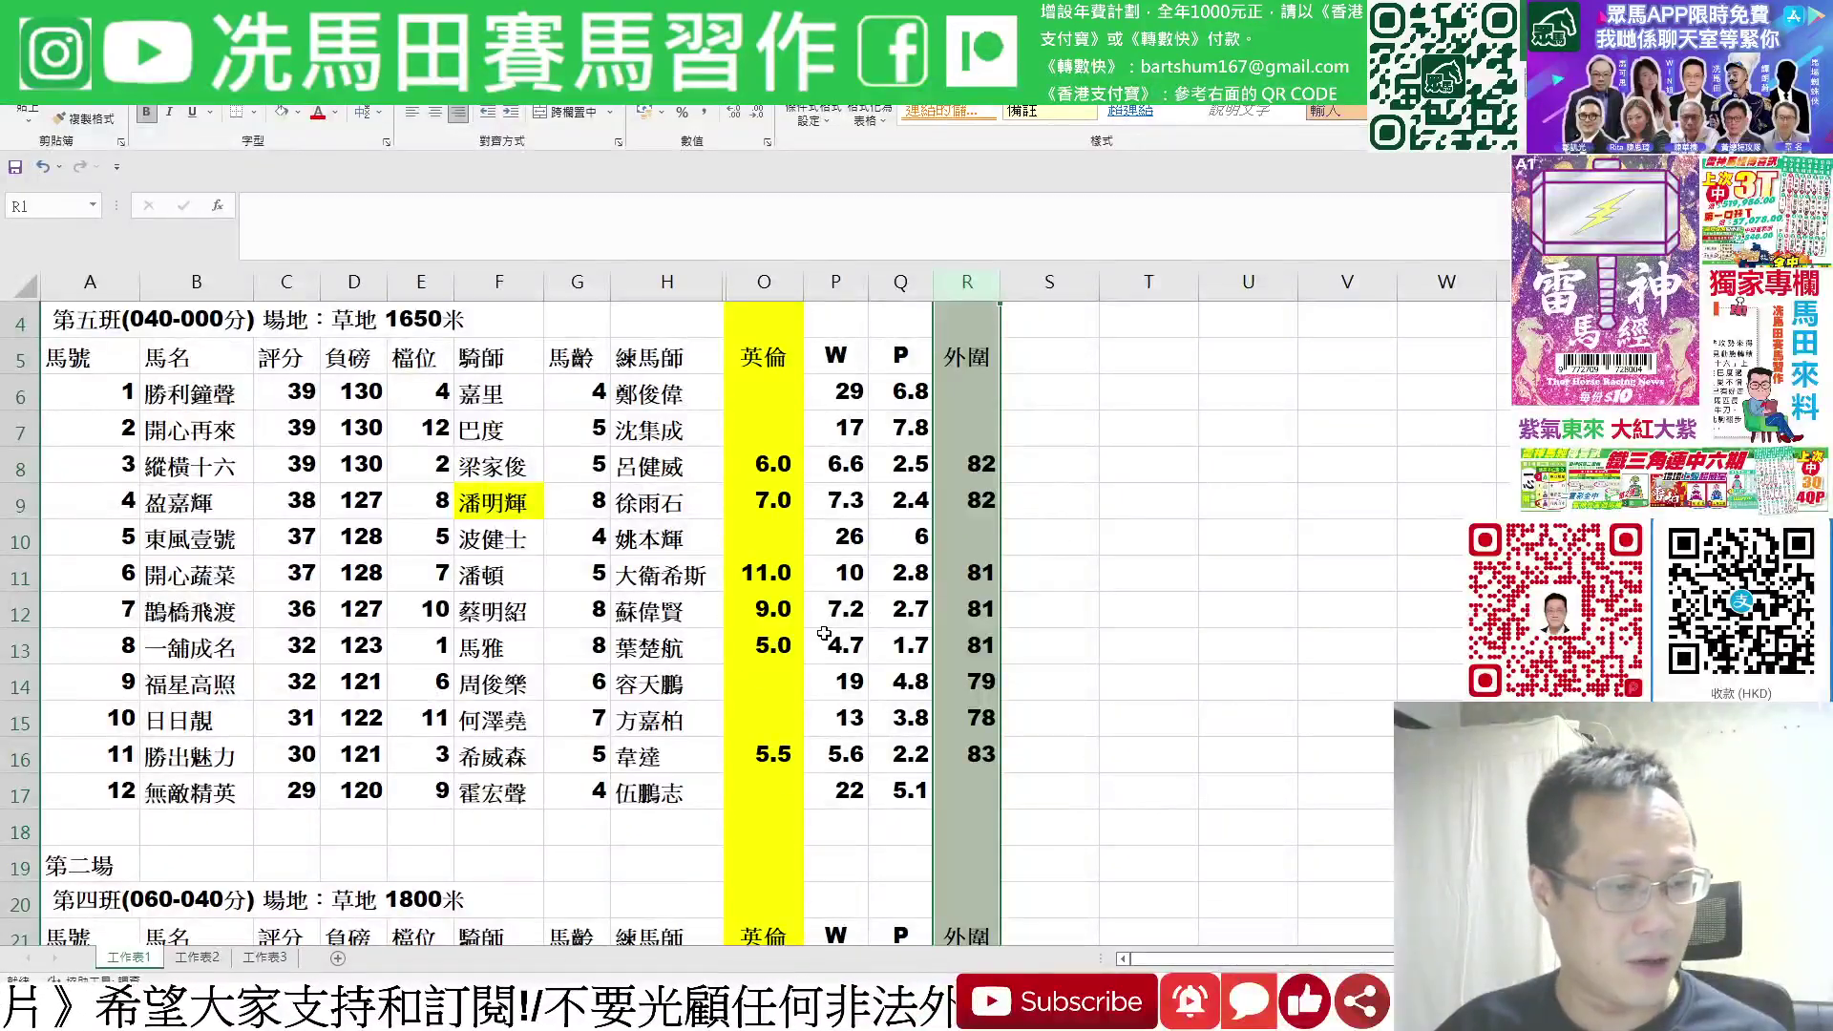
drag(787, 645, 946, 649)
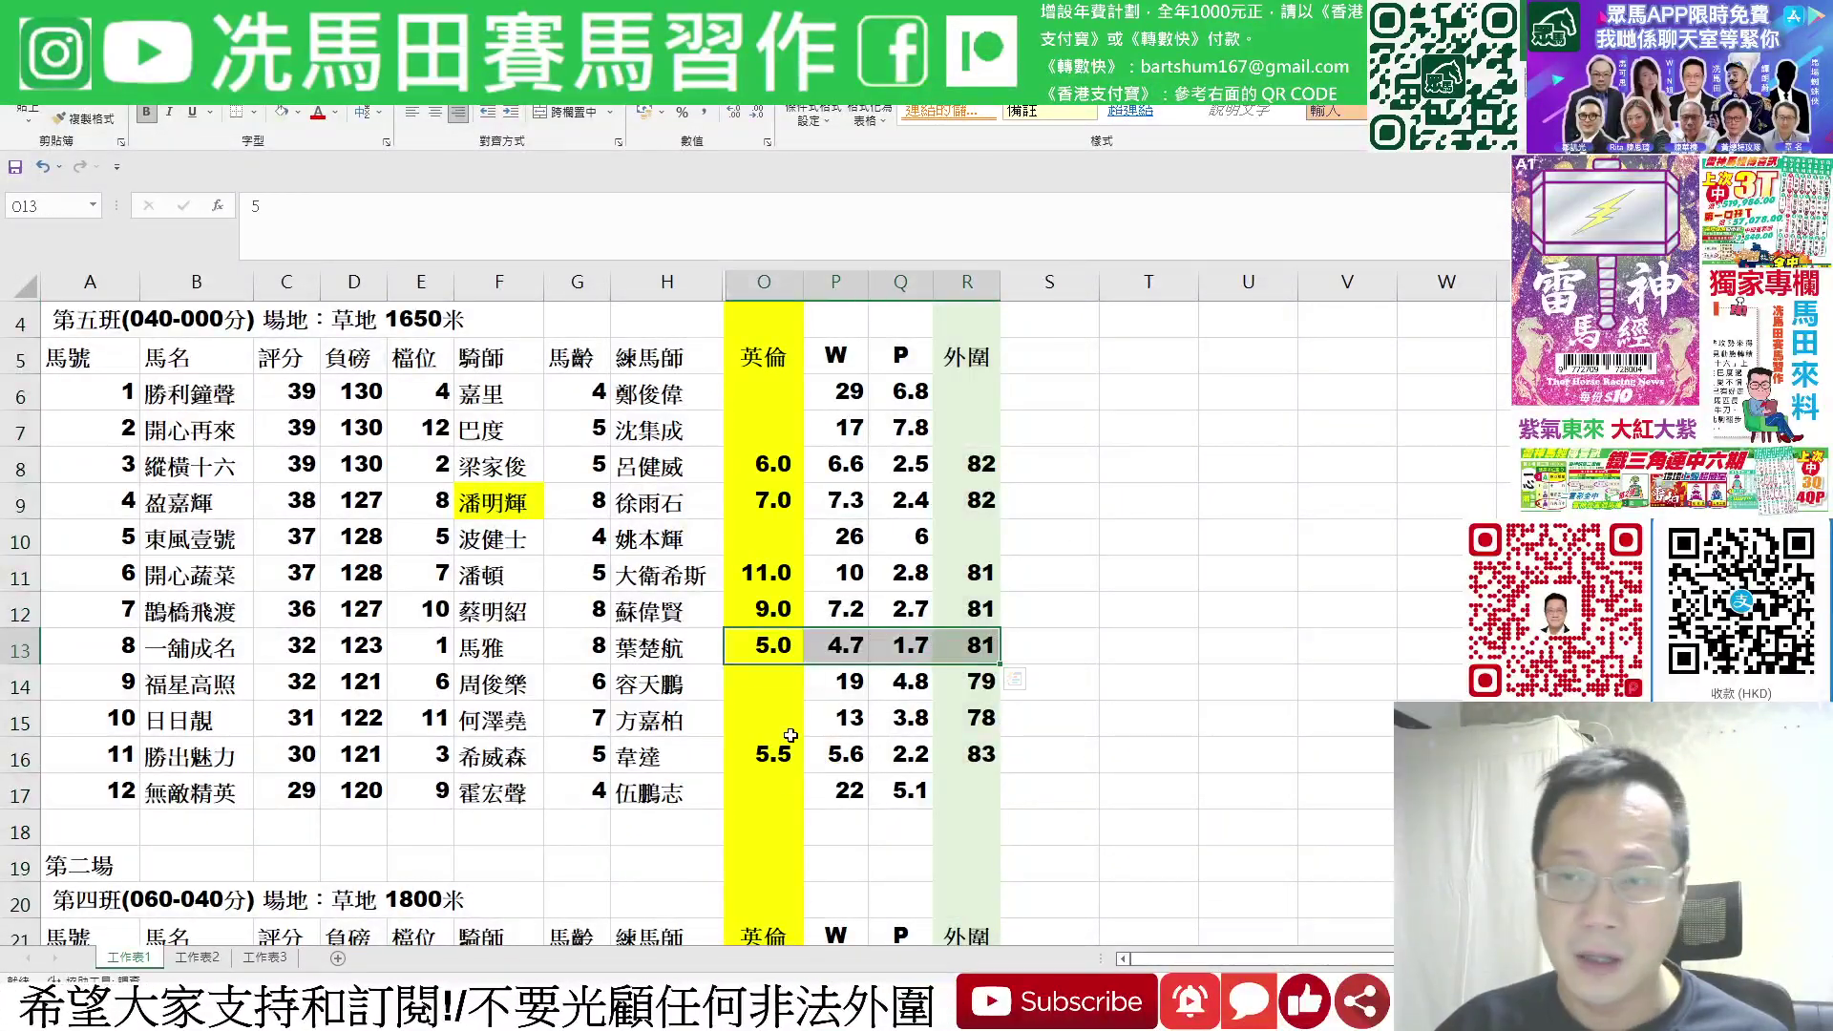
drag(842, 758, 972, 756)
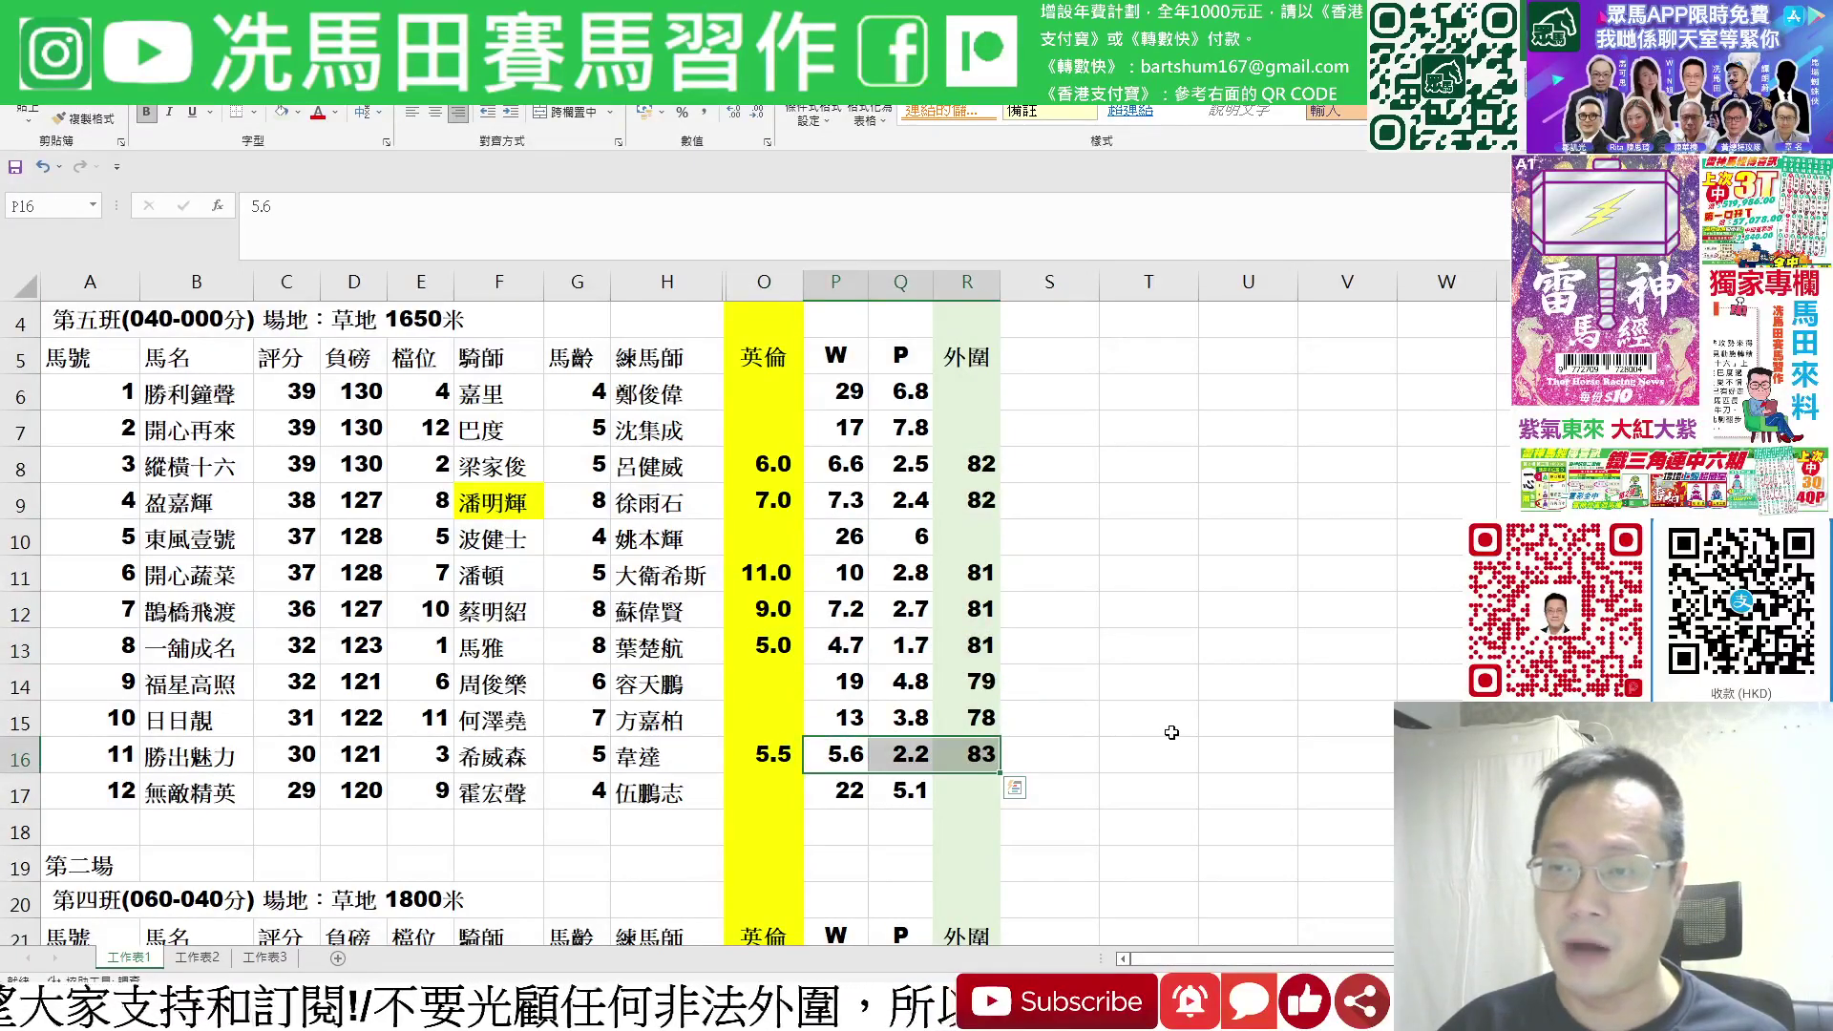
Select R14 in the first race, and in the second race highlight horse 5's figures in O26:R26 and horse 8's in O29:R29.
click(969, 682)
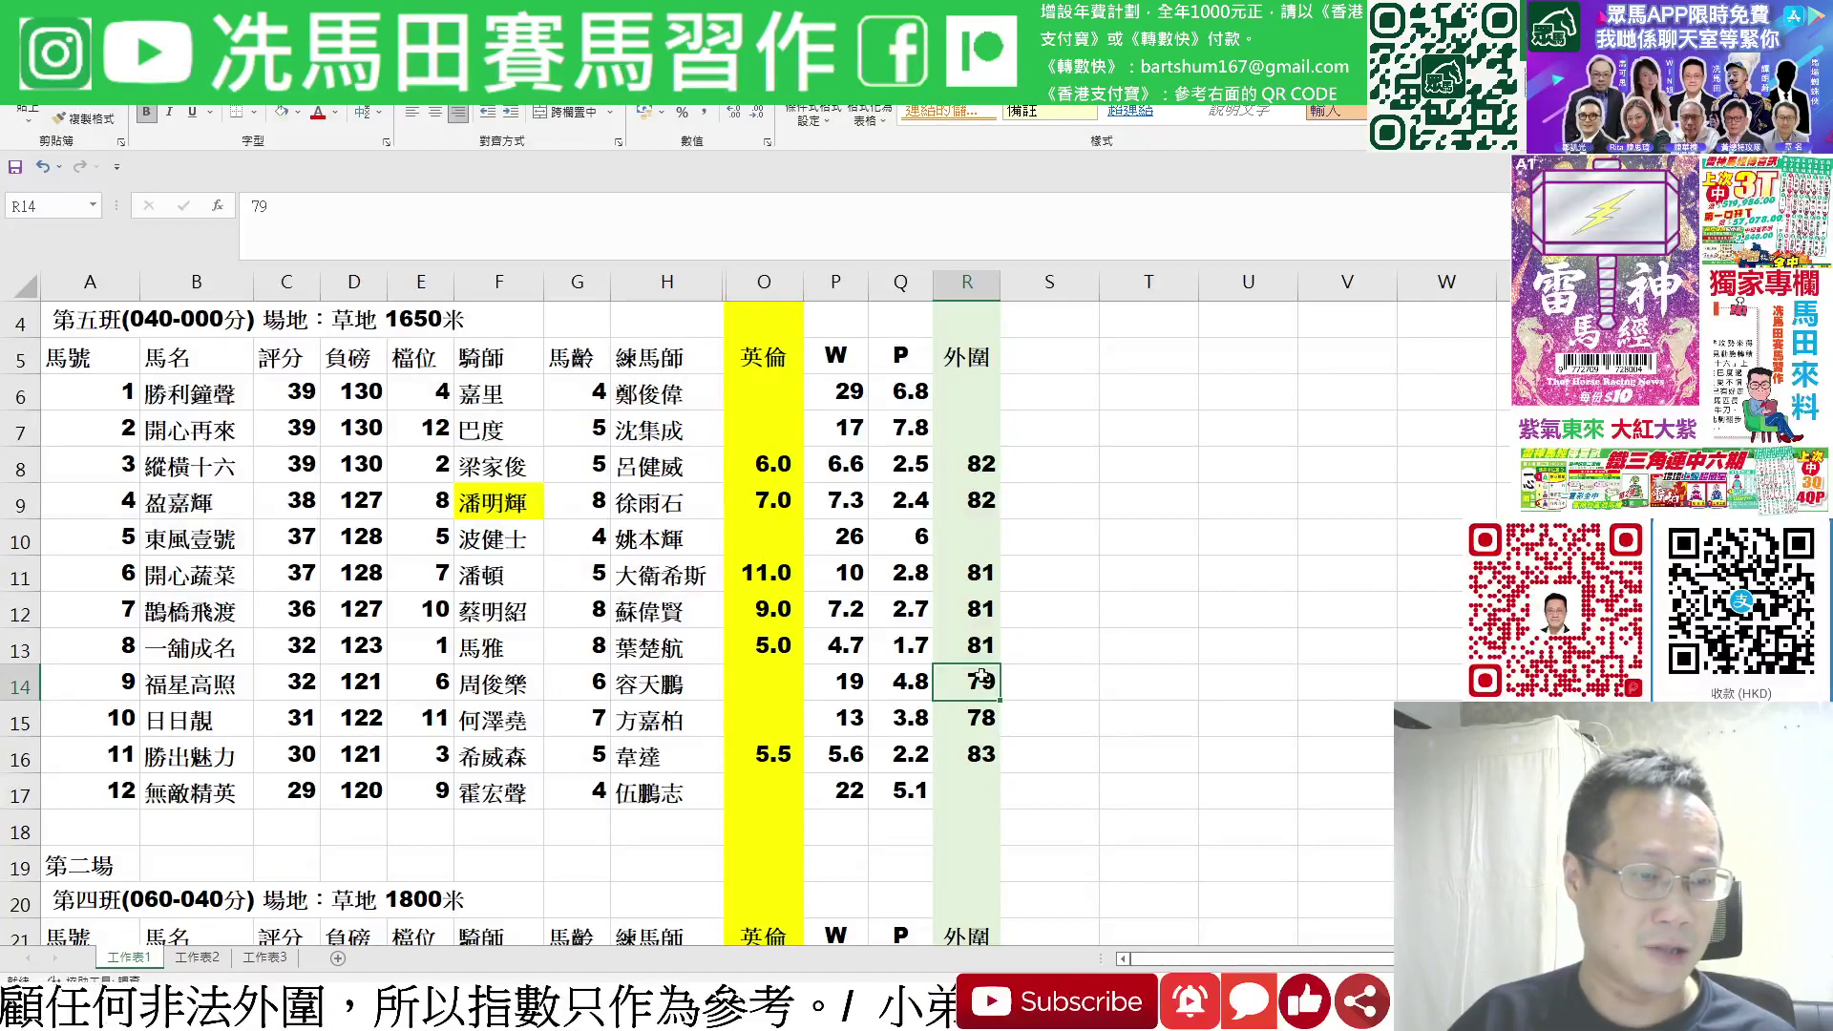
scroll(1198, 724, down, 5)
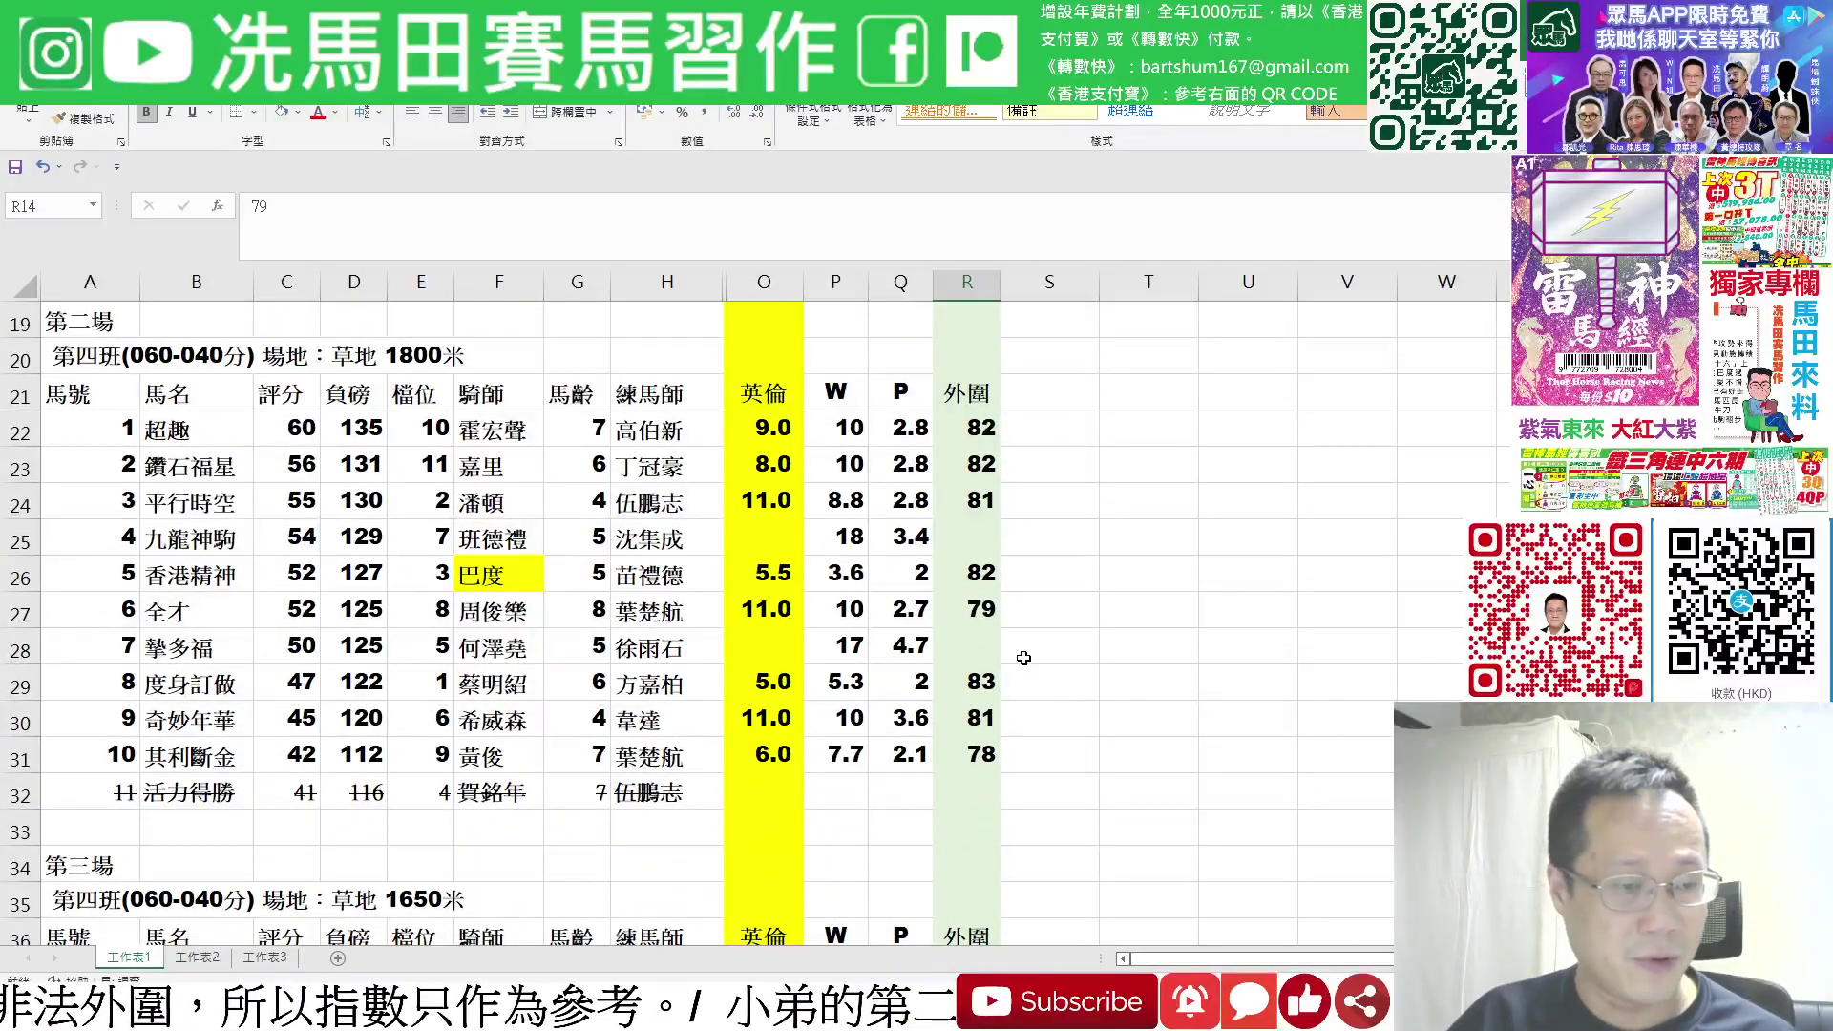
drag(828, 576, 1000, 570)
drag(792, 575, 969, 566)
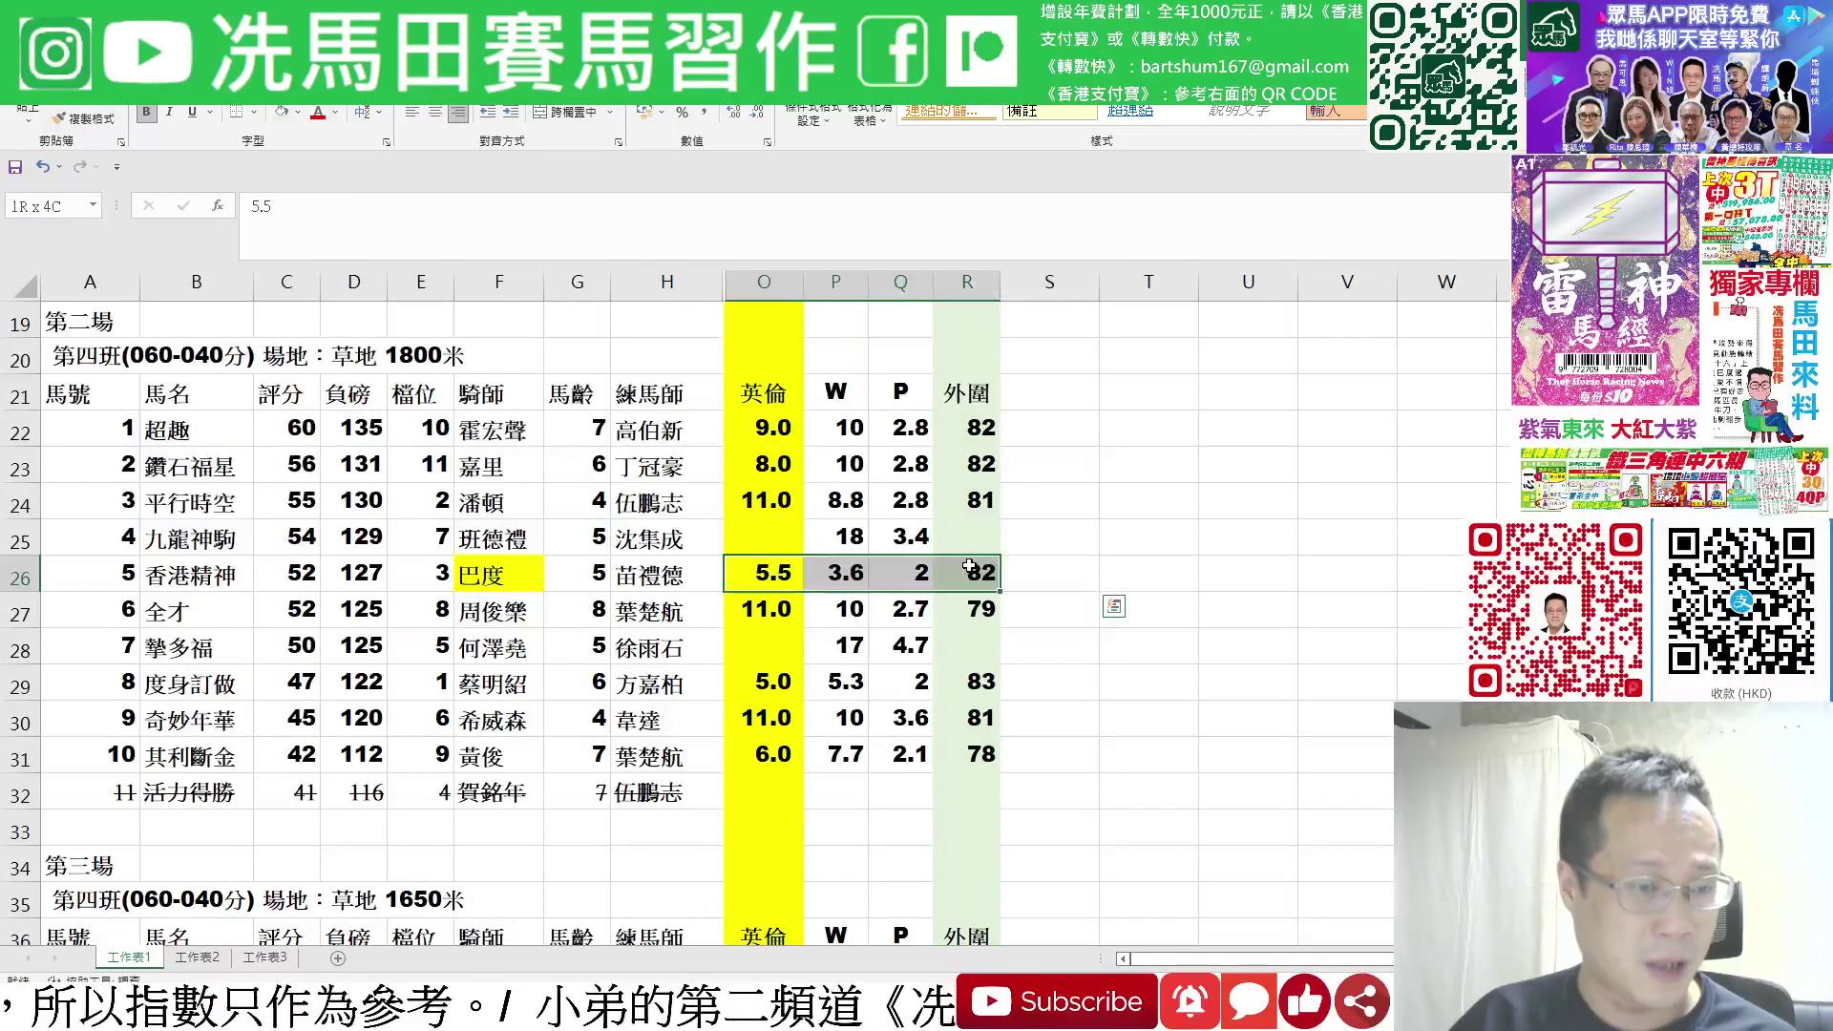
click(792, 678)
drag(792, 678, 968, 681)
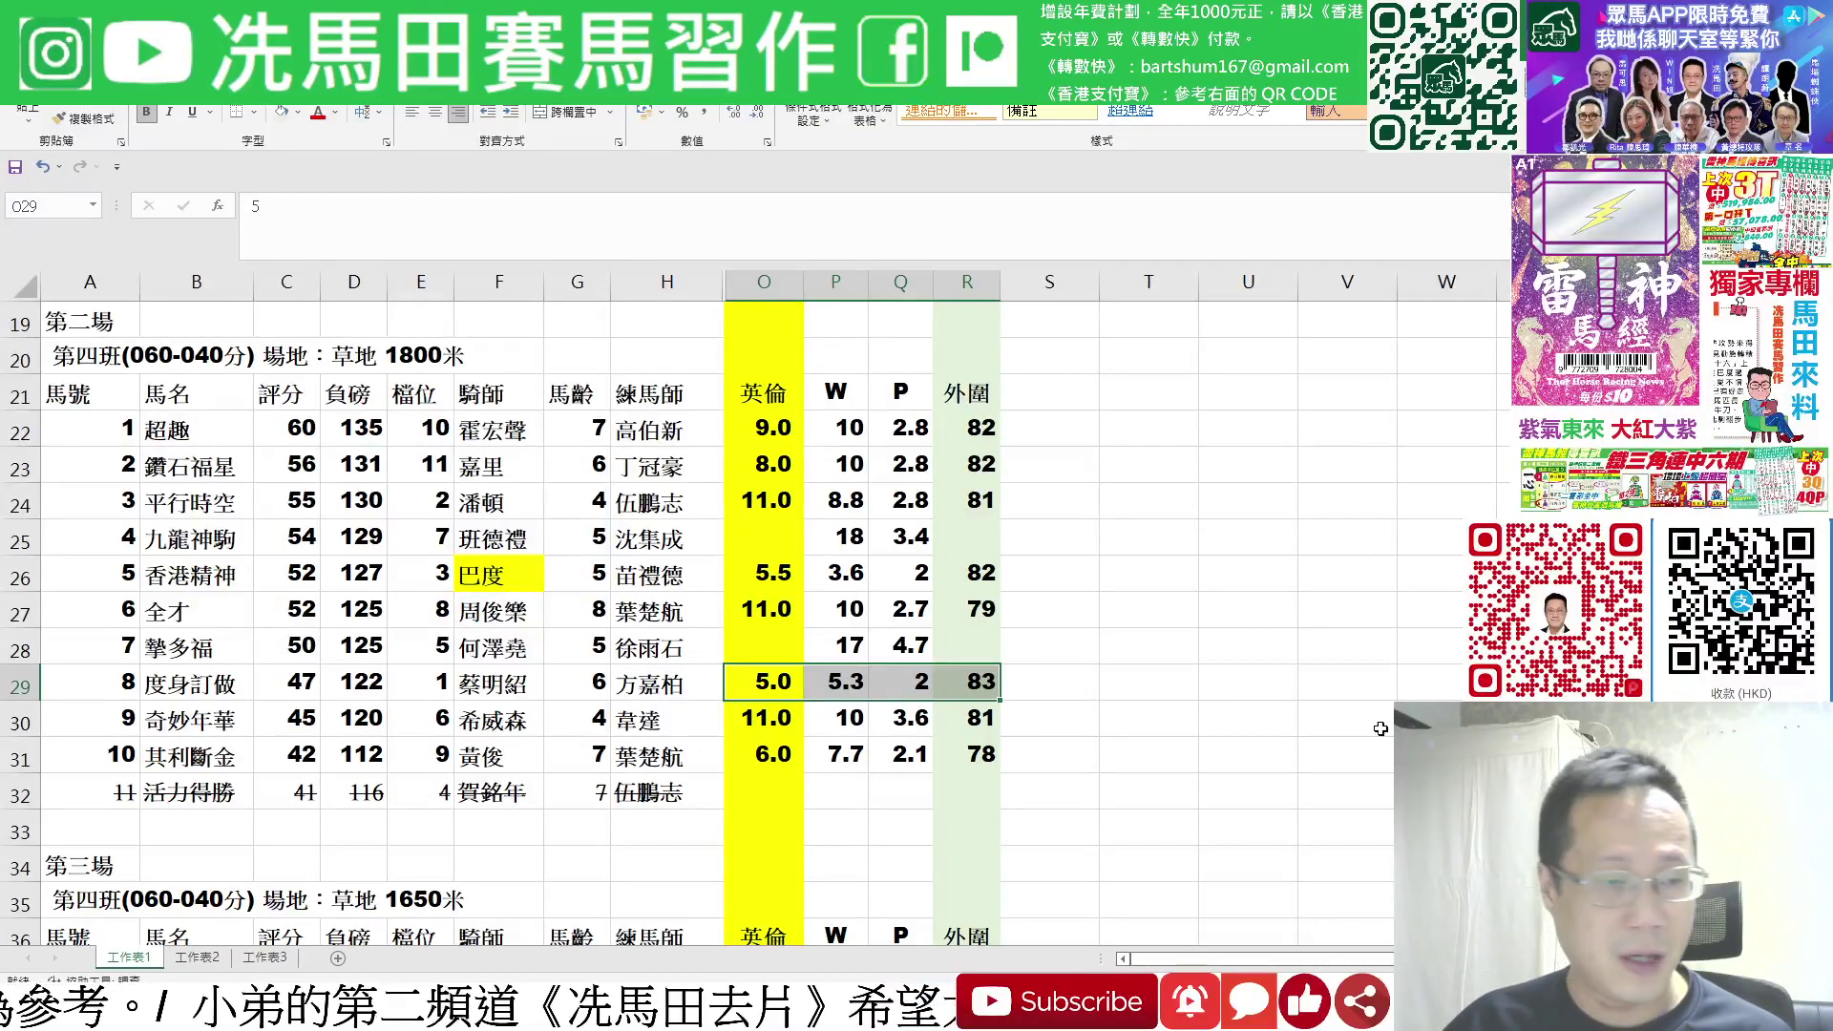
In the second race, select horse 3's 外圍 figure in R24 and highlight horse 6's figures from R27 back to O27.
click(968, 499)
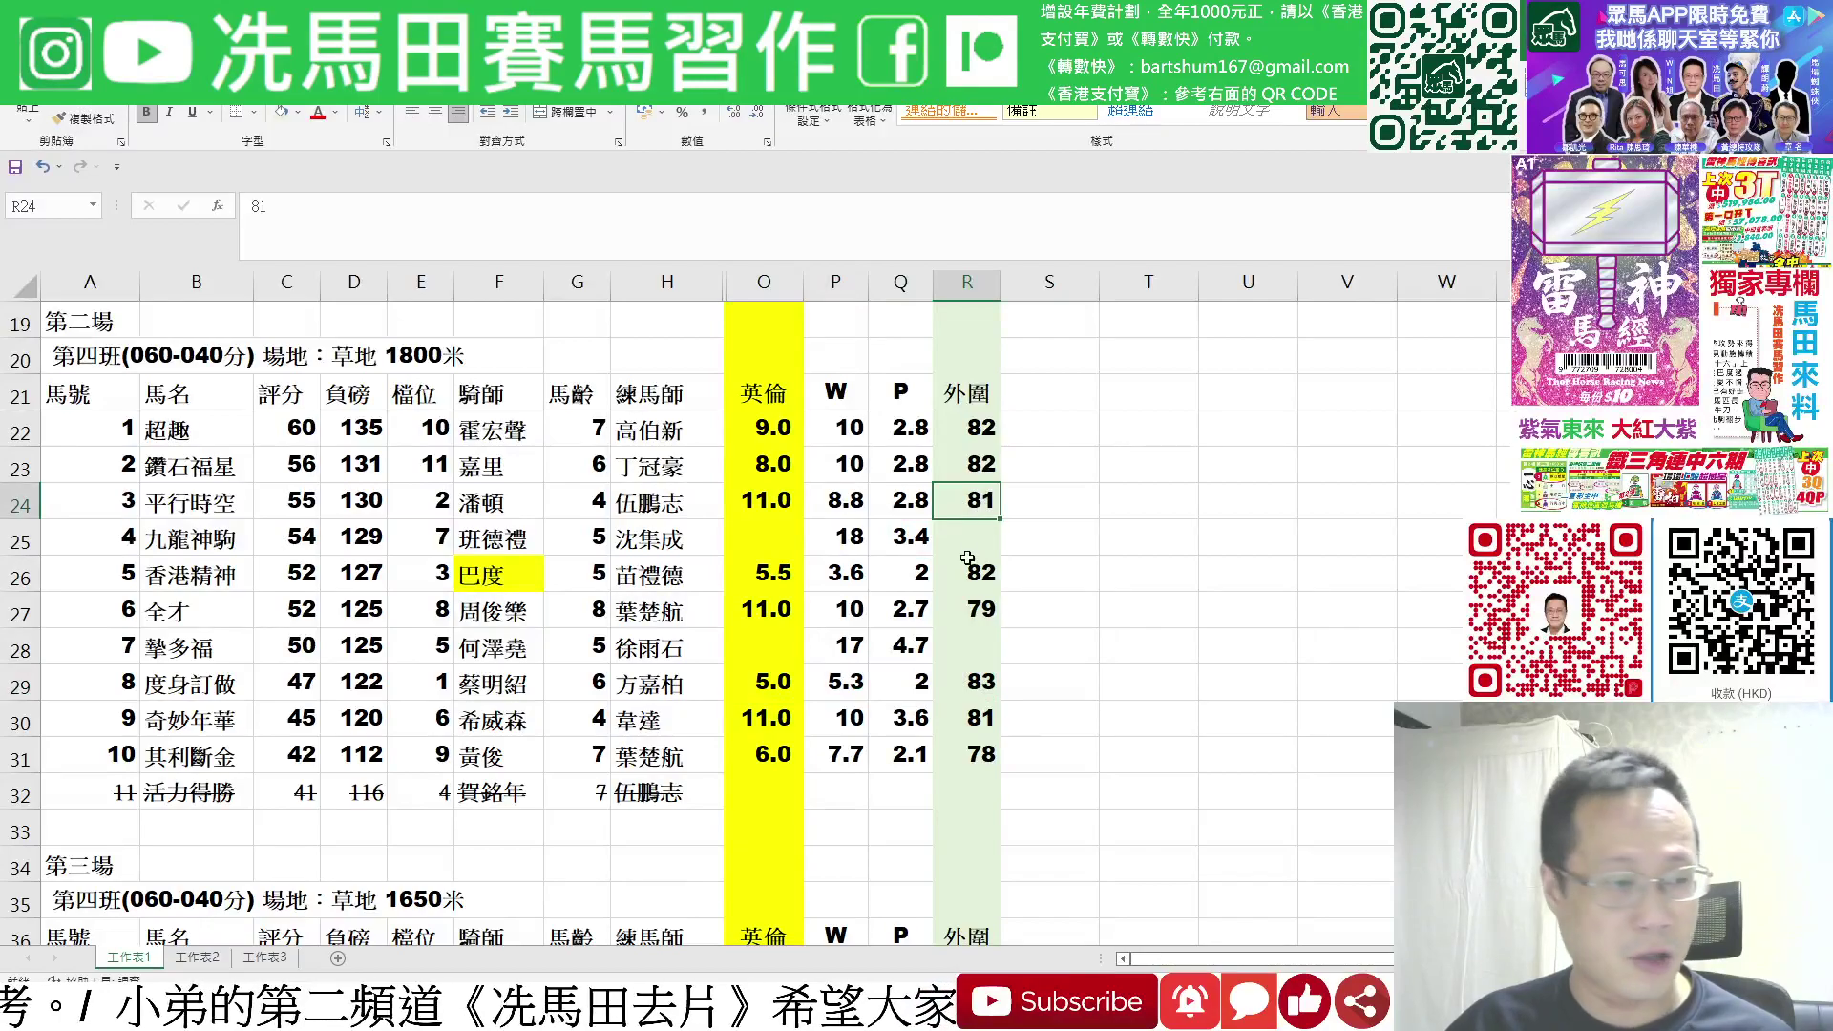
click(967, 619)
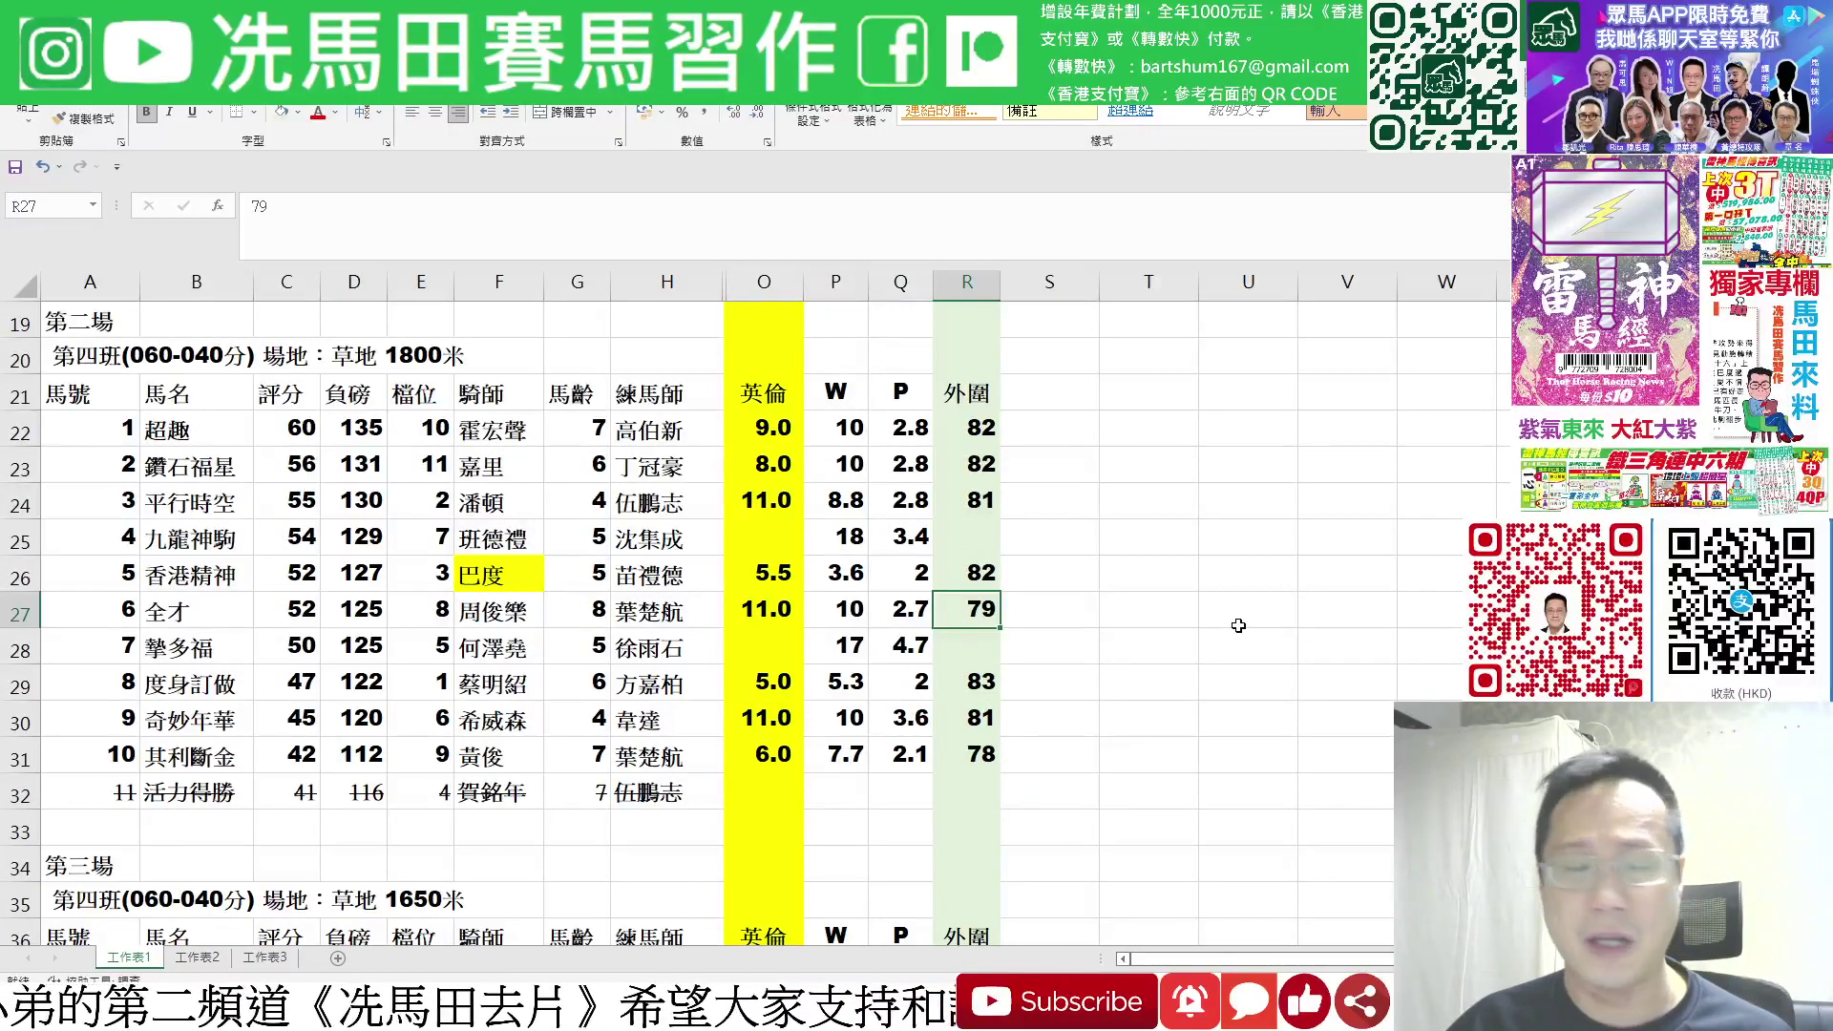
drag(976, 613, 761, 607)
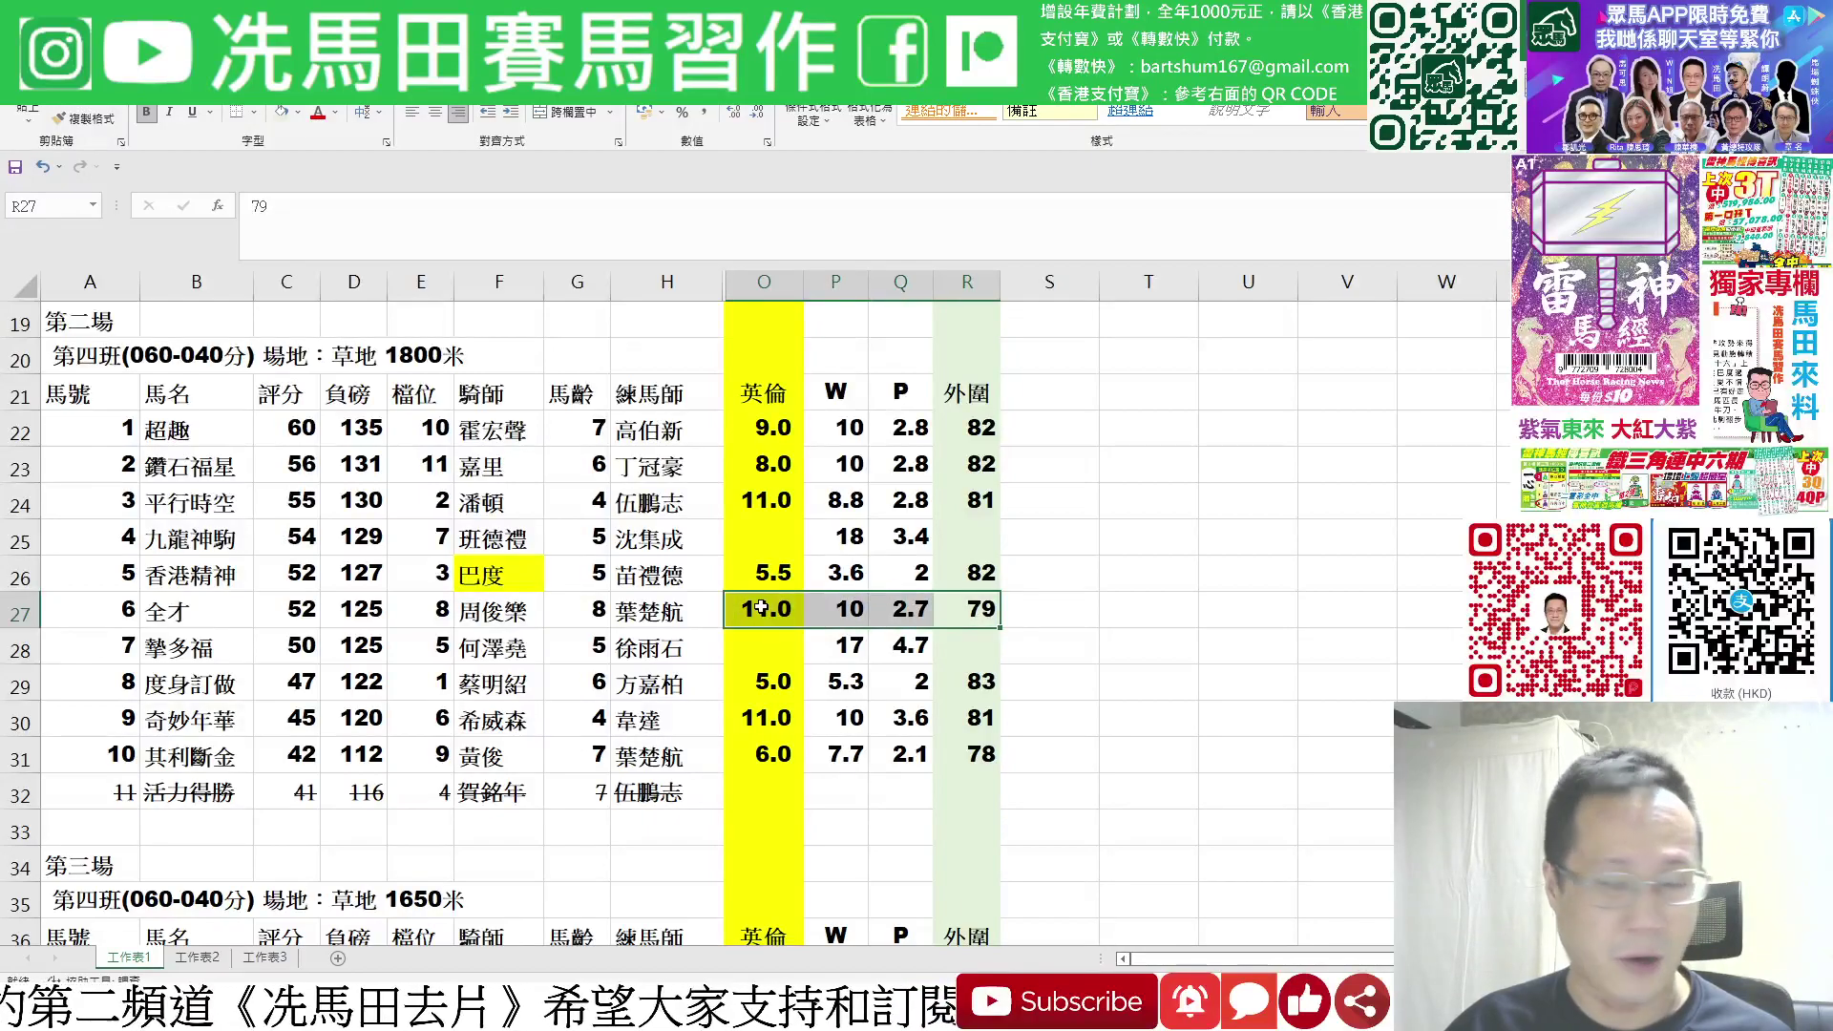
In the third race, highlight horse 10's figures in O46:R46, select its W figure in P46, and highlight horse 11's figures in O47:R47.
scroll(1201, 613, down, 5)
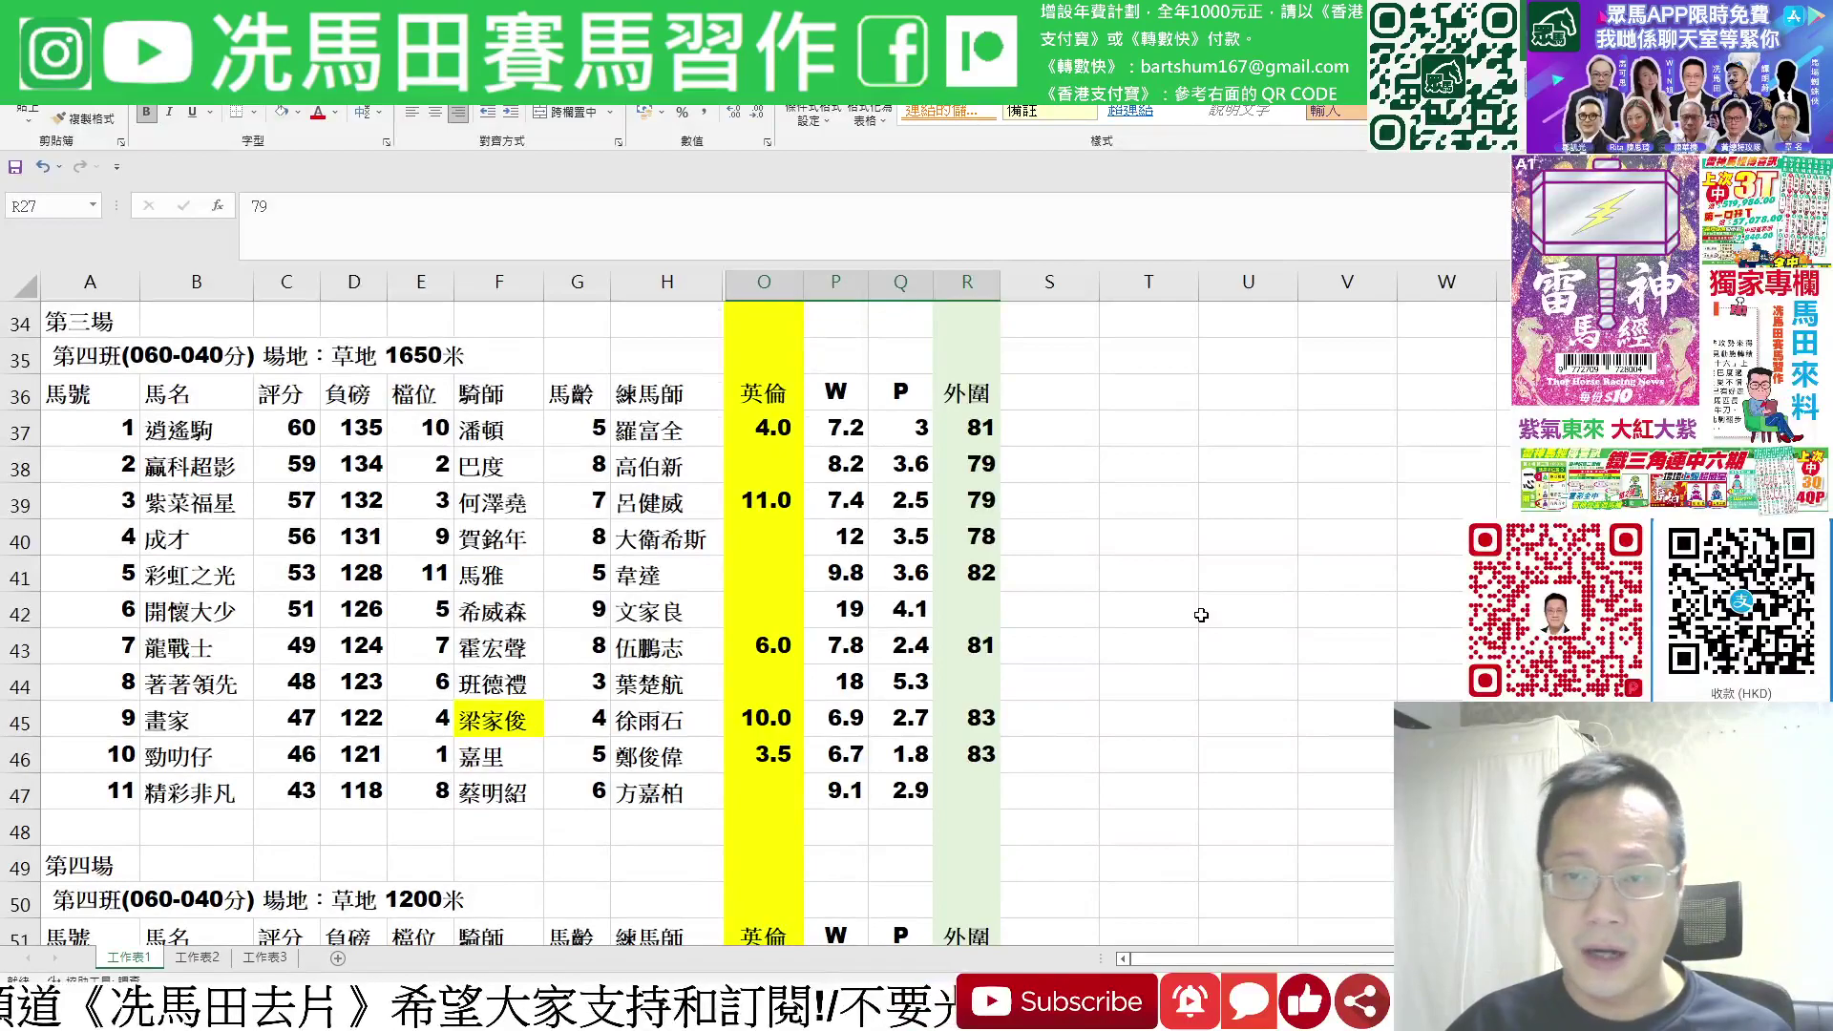
drag(975, 753, 789, 760)
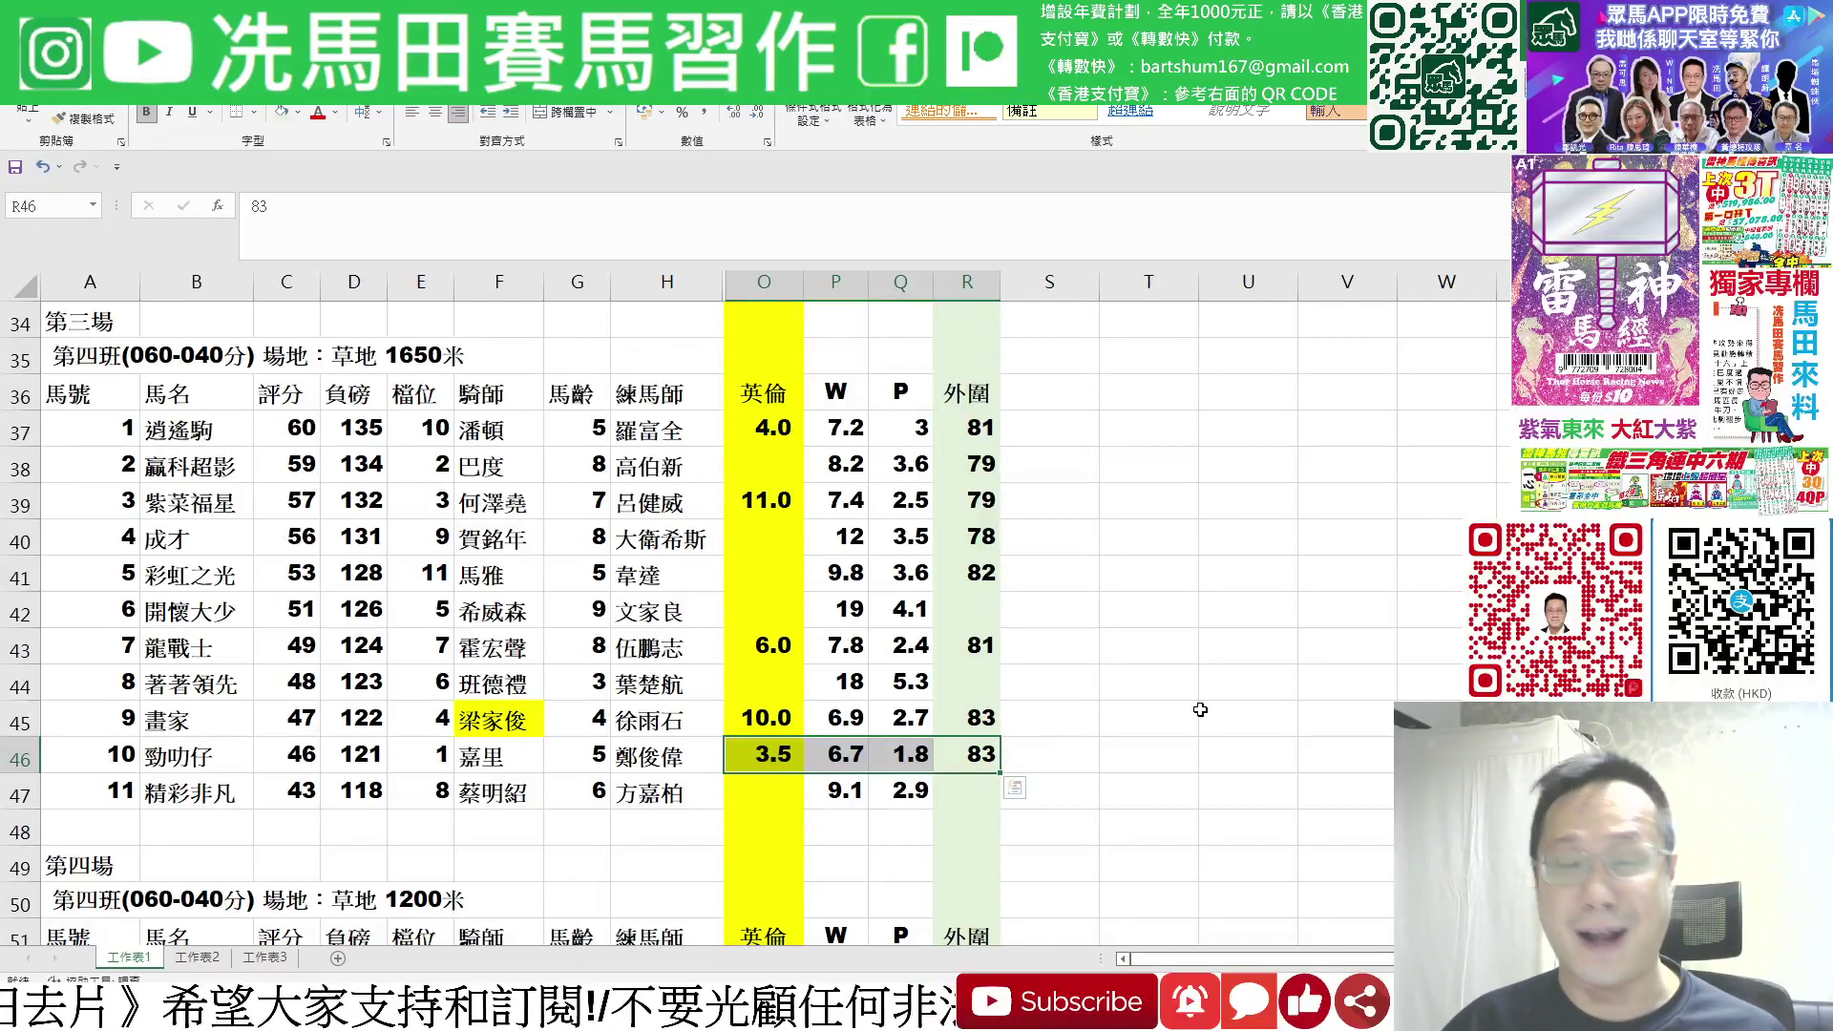
click(848, 753)
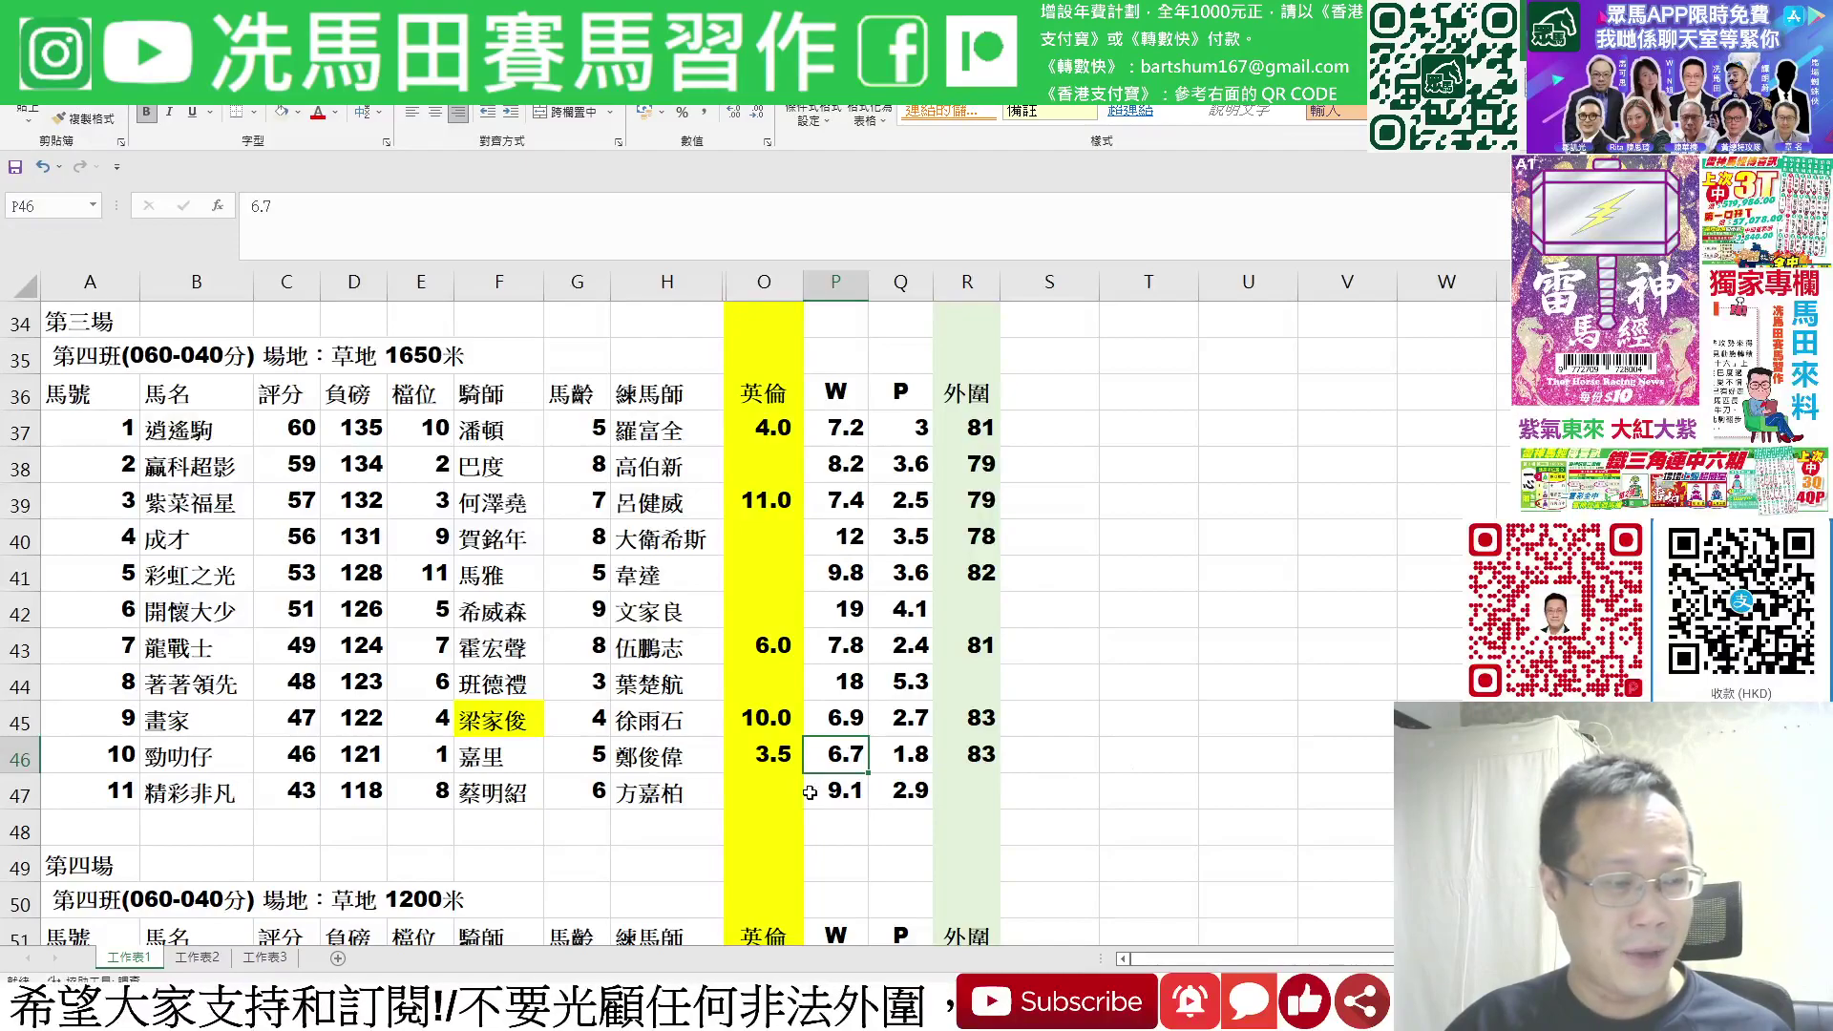
drag(785, 791, 973, 792)
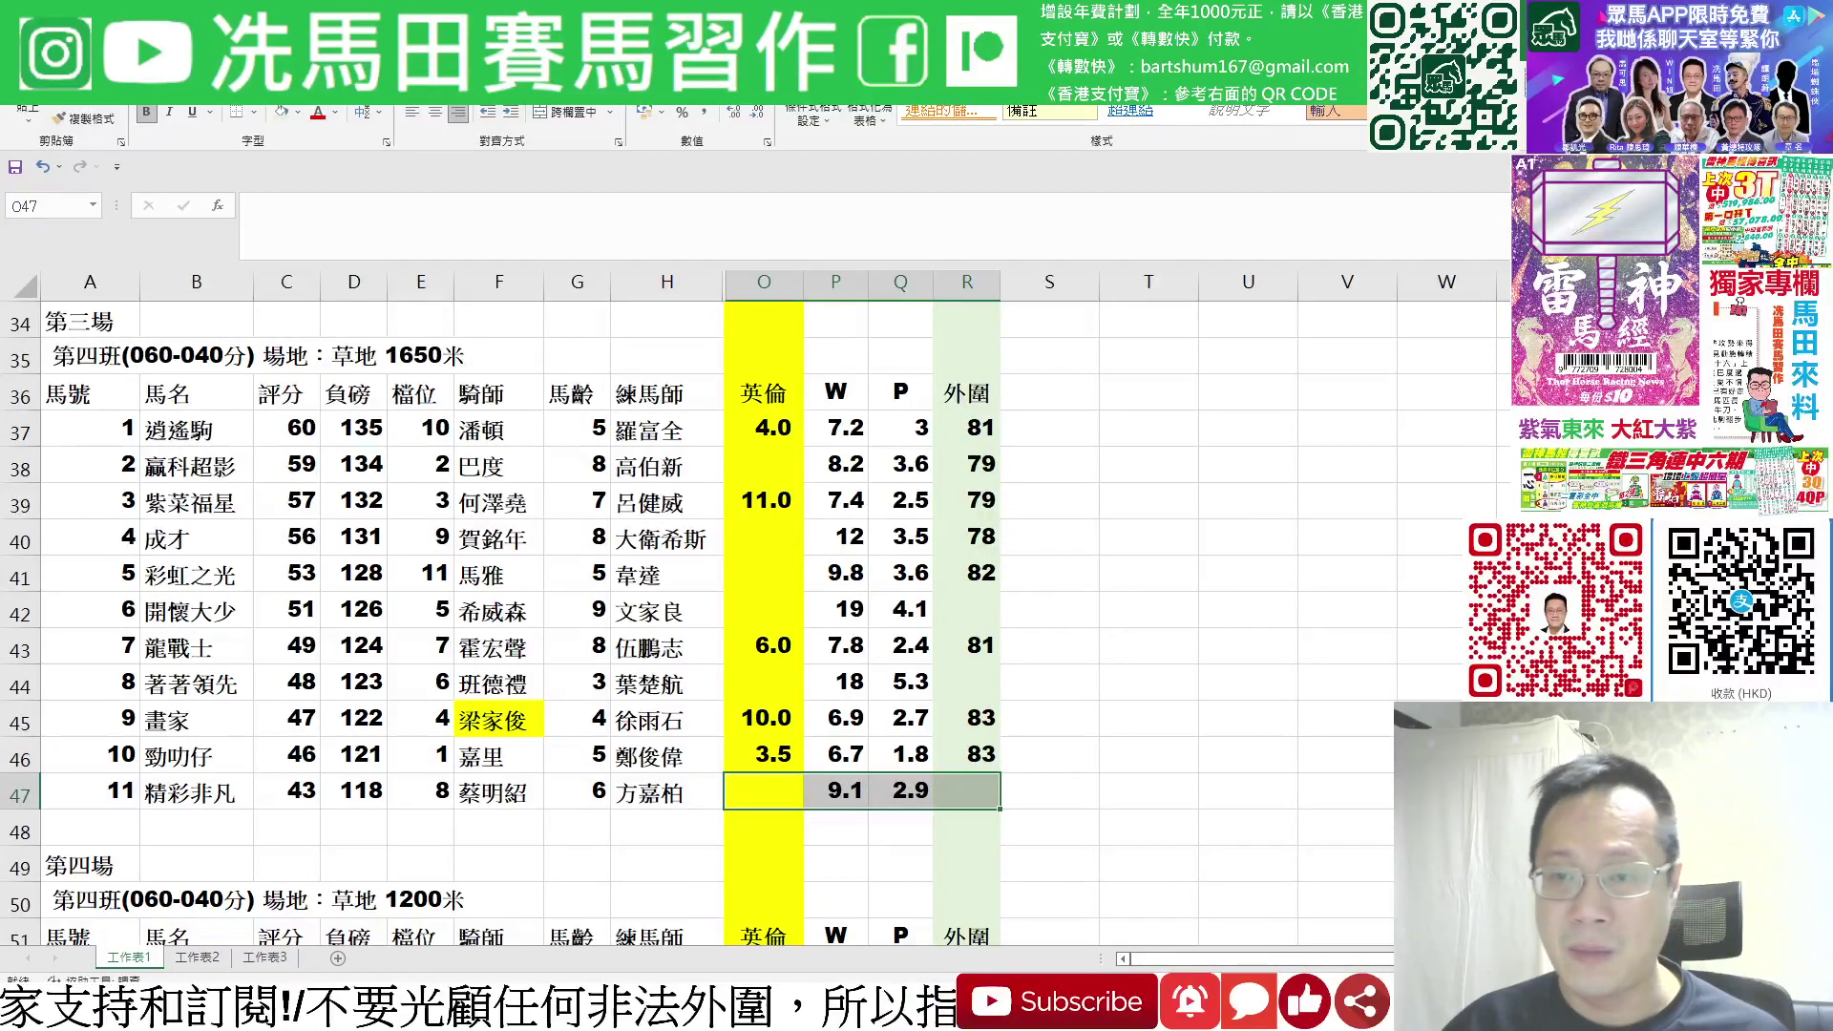
In the third race, check the figures in O37, R45, O45 and O39 one by one, and highlight horse 11's O47:R47 again.
click(775, 432)
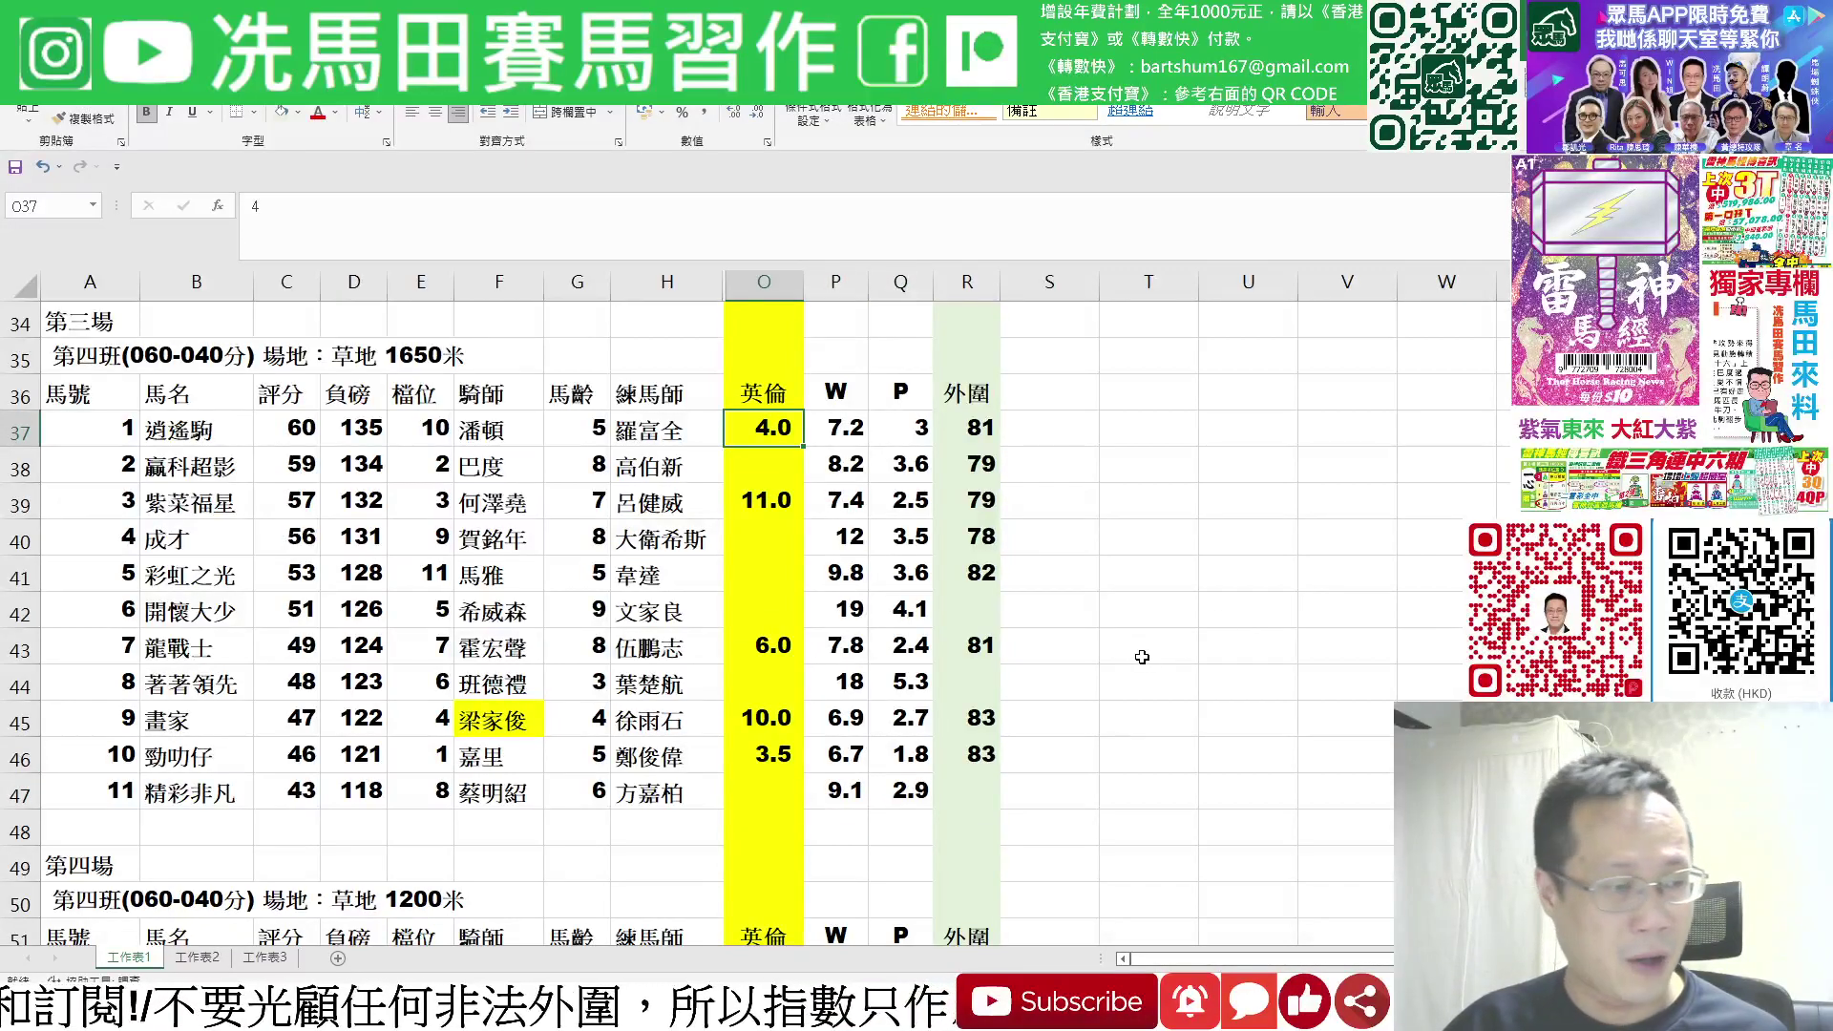
click(993, 712)
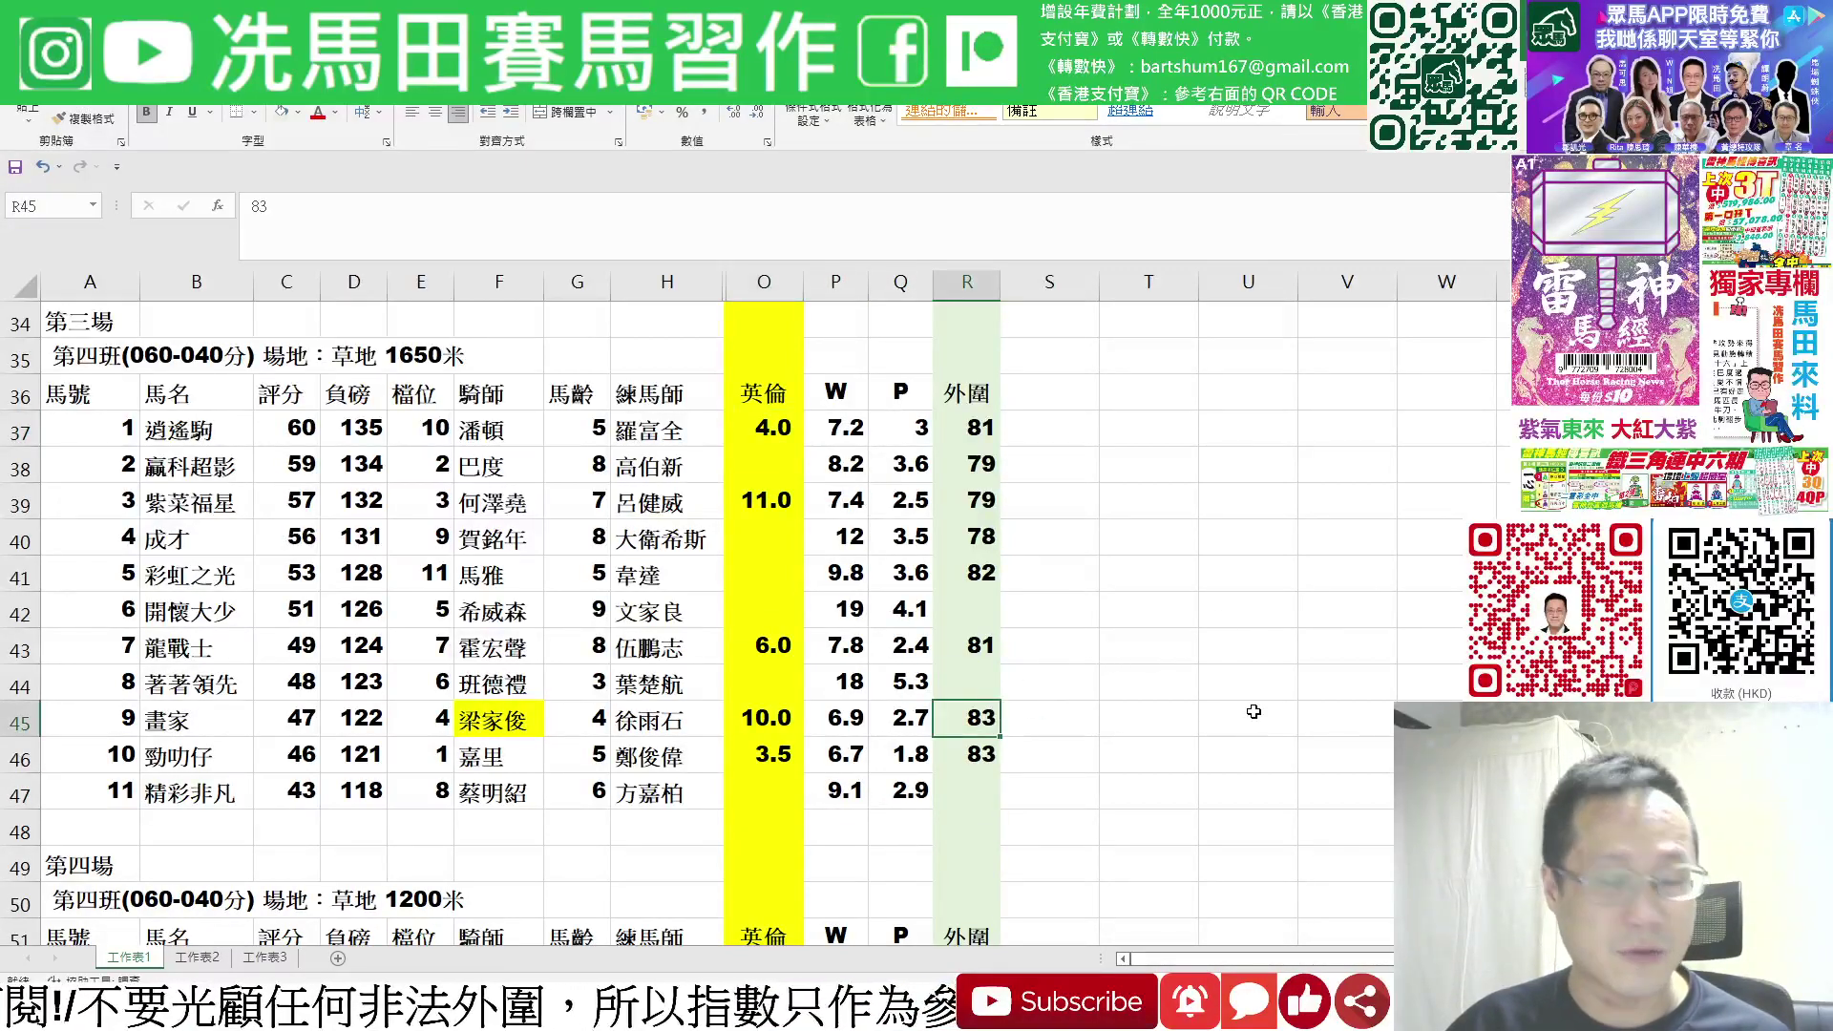
click(744, 730)
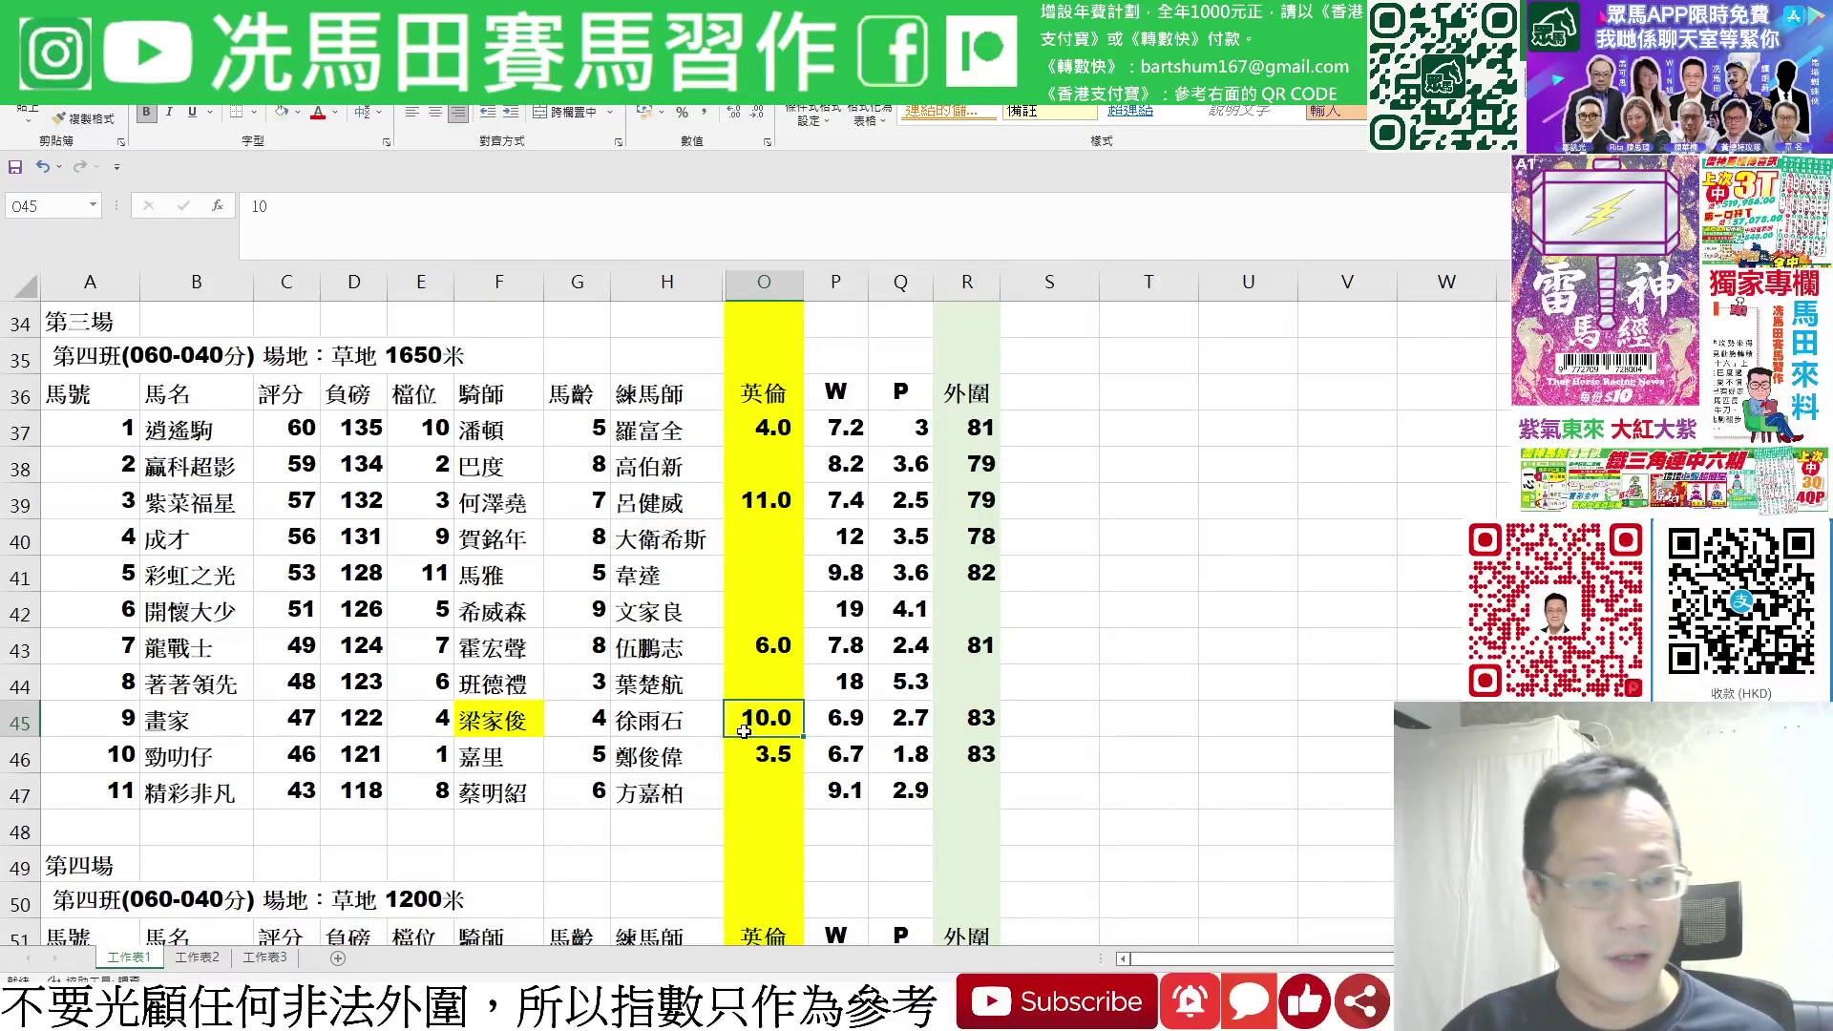
click(764, 497)
drag(770, 789, 947, 804)
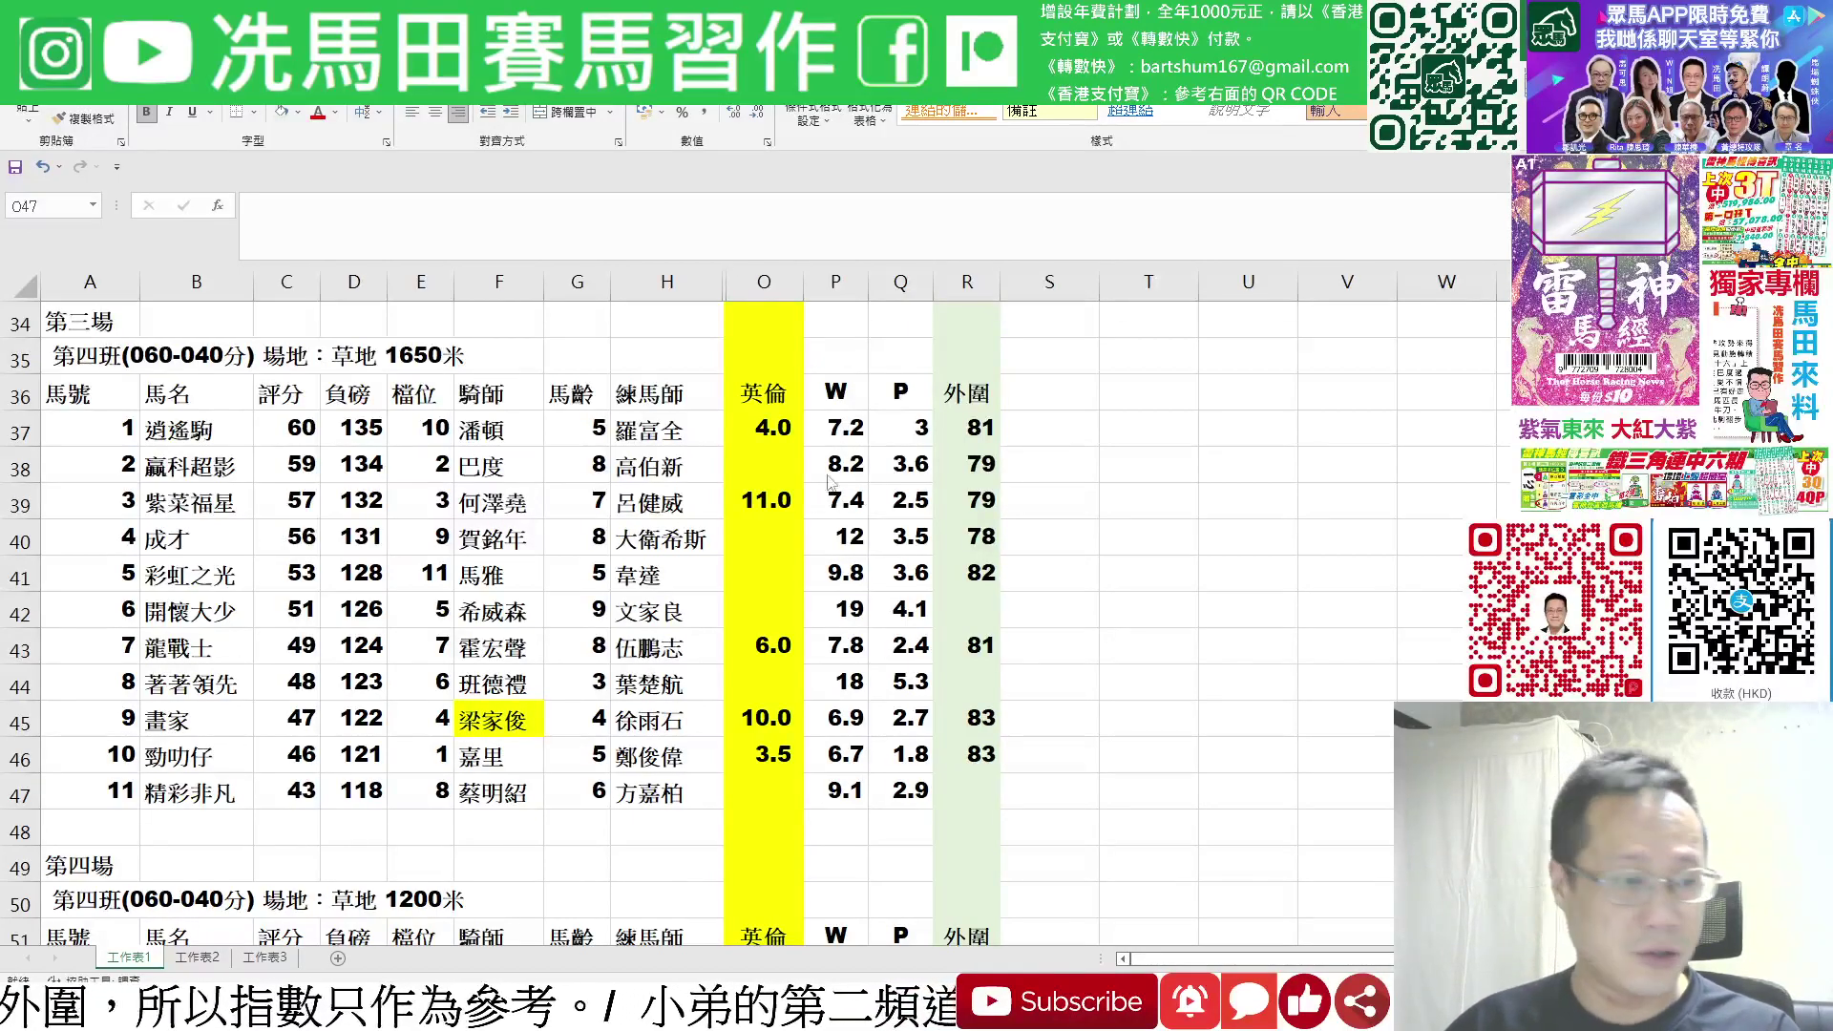
In the fourth race, highlight the figures of horse 4 in O55:R55 and of horse 8 in O59:R59.
scroll(864, 520, down, 5)
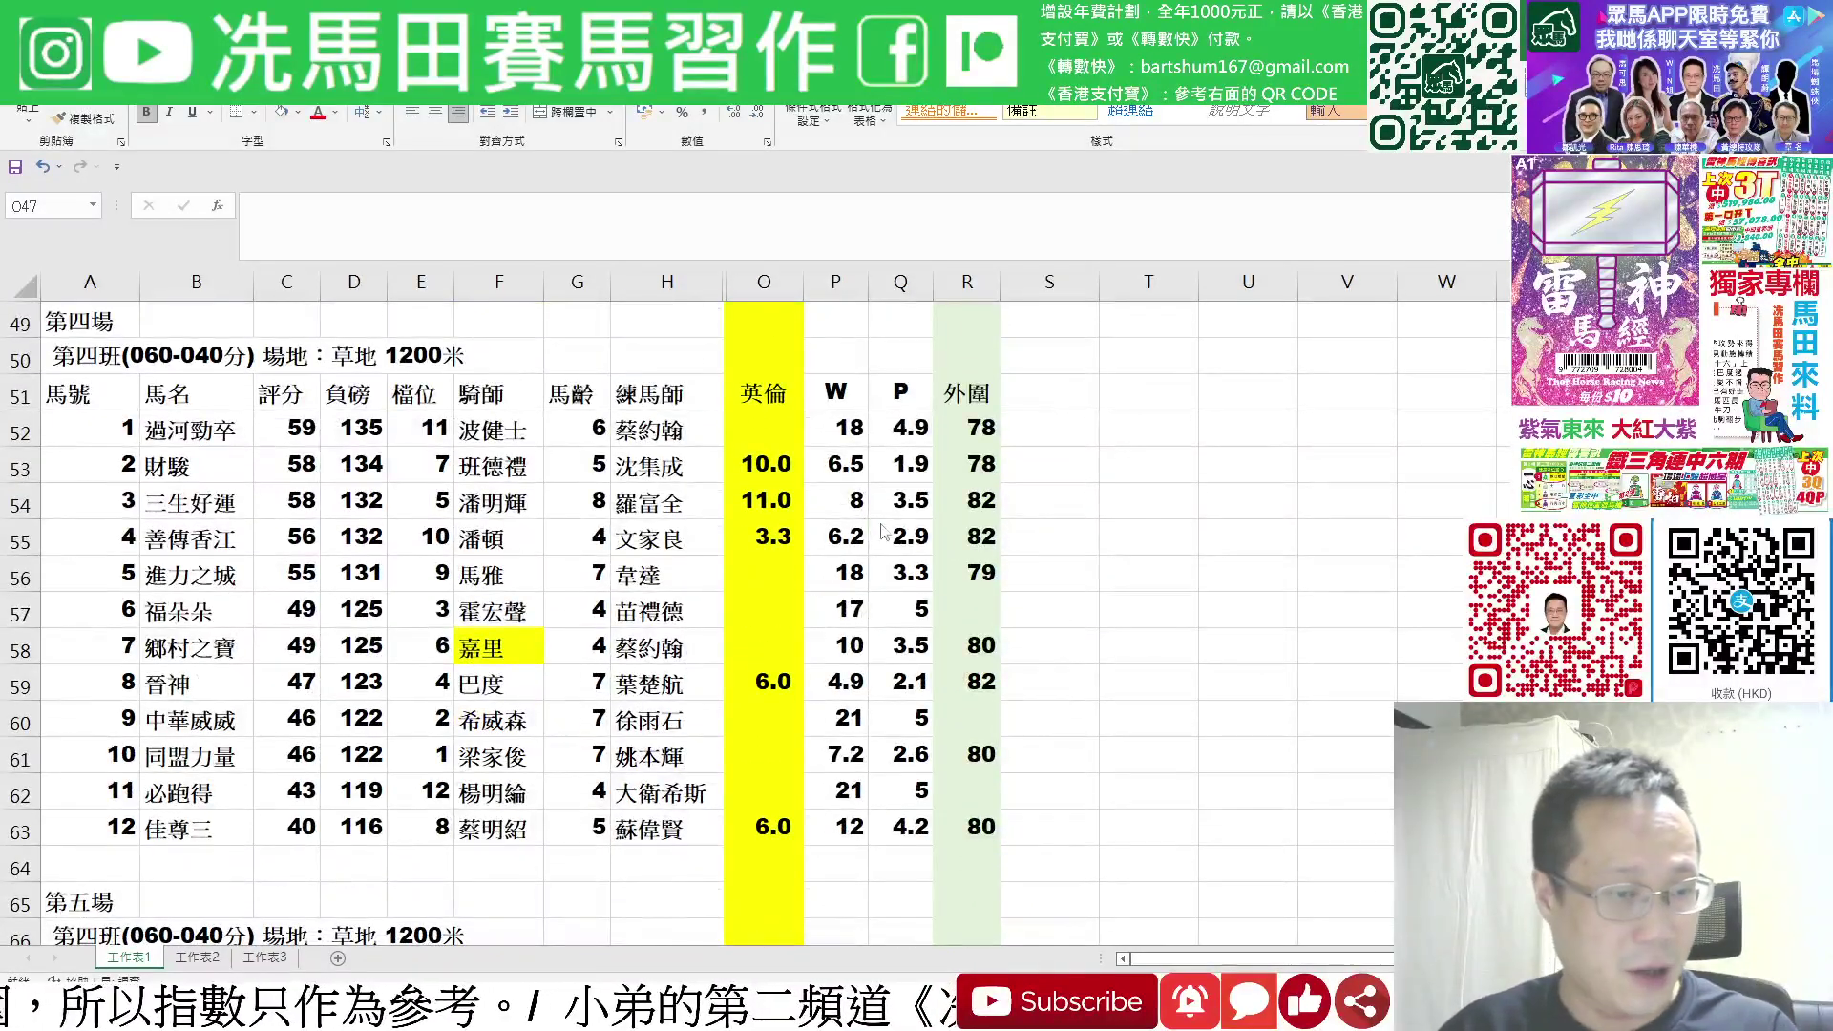
drag(778, 539, 988, 538)
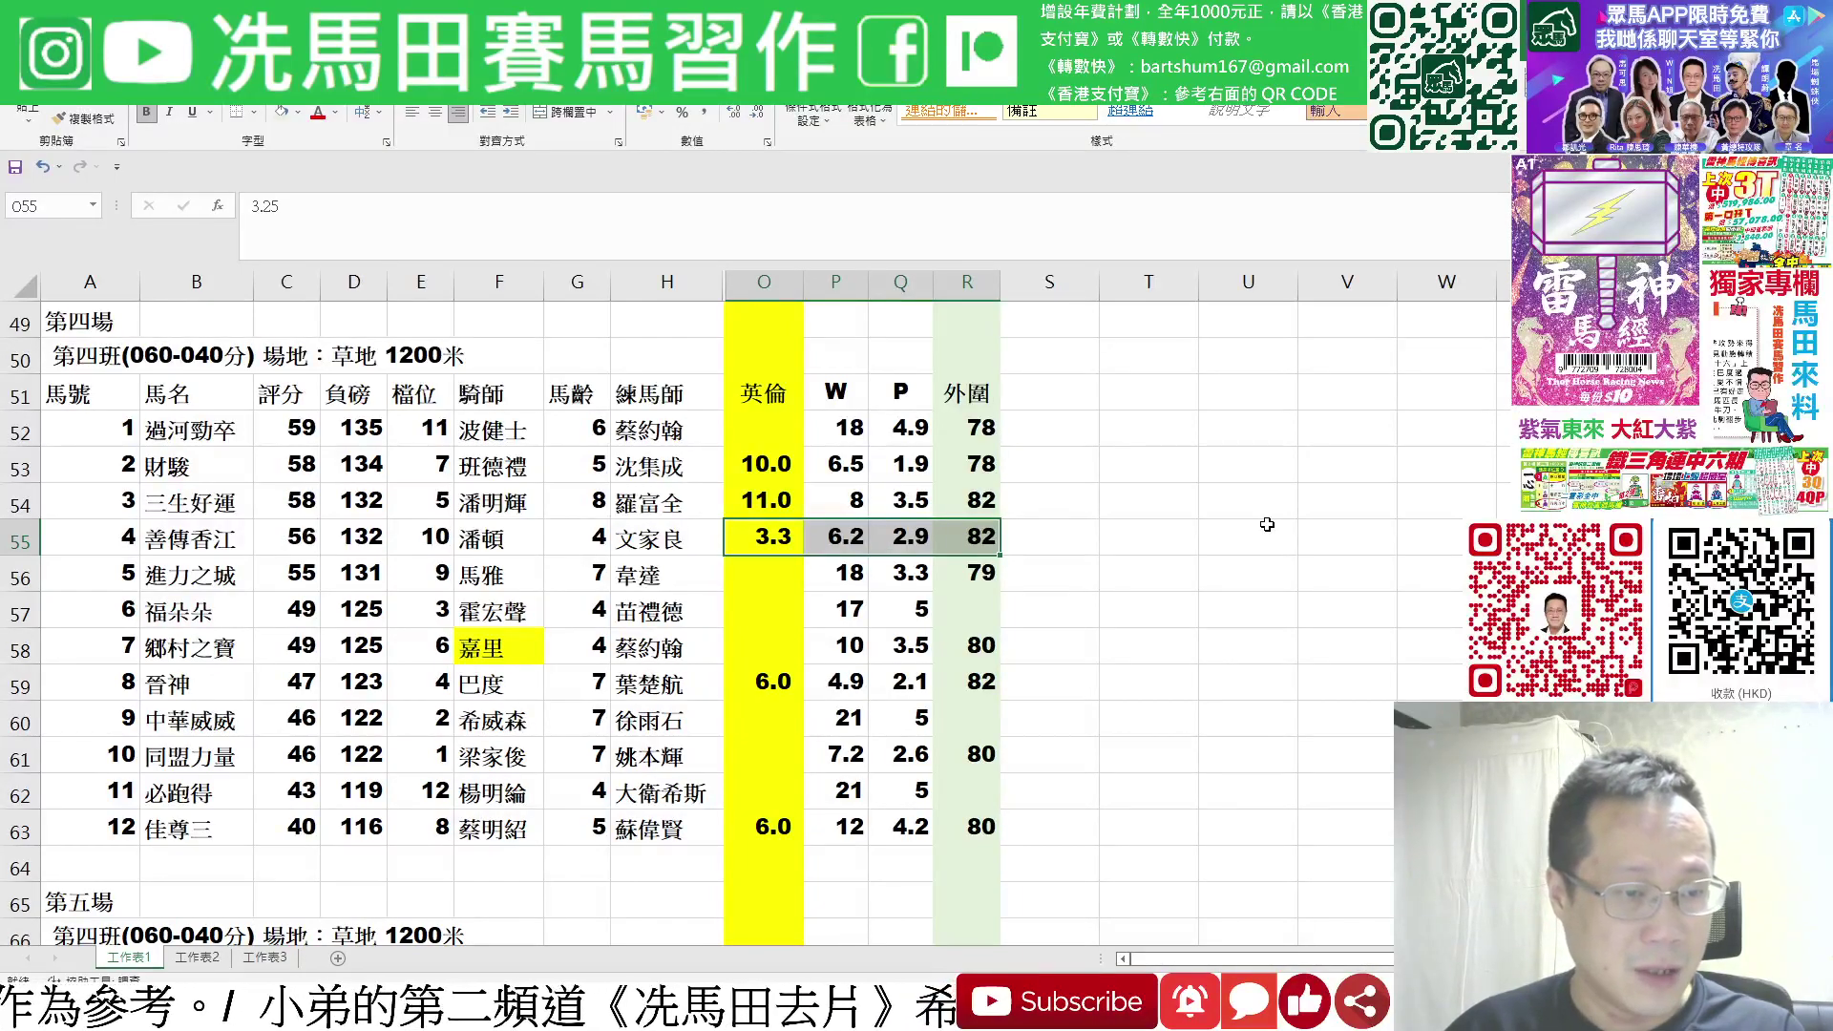
drag(828, 684, 983, 683)
drag(773, 682, 964, 682)
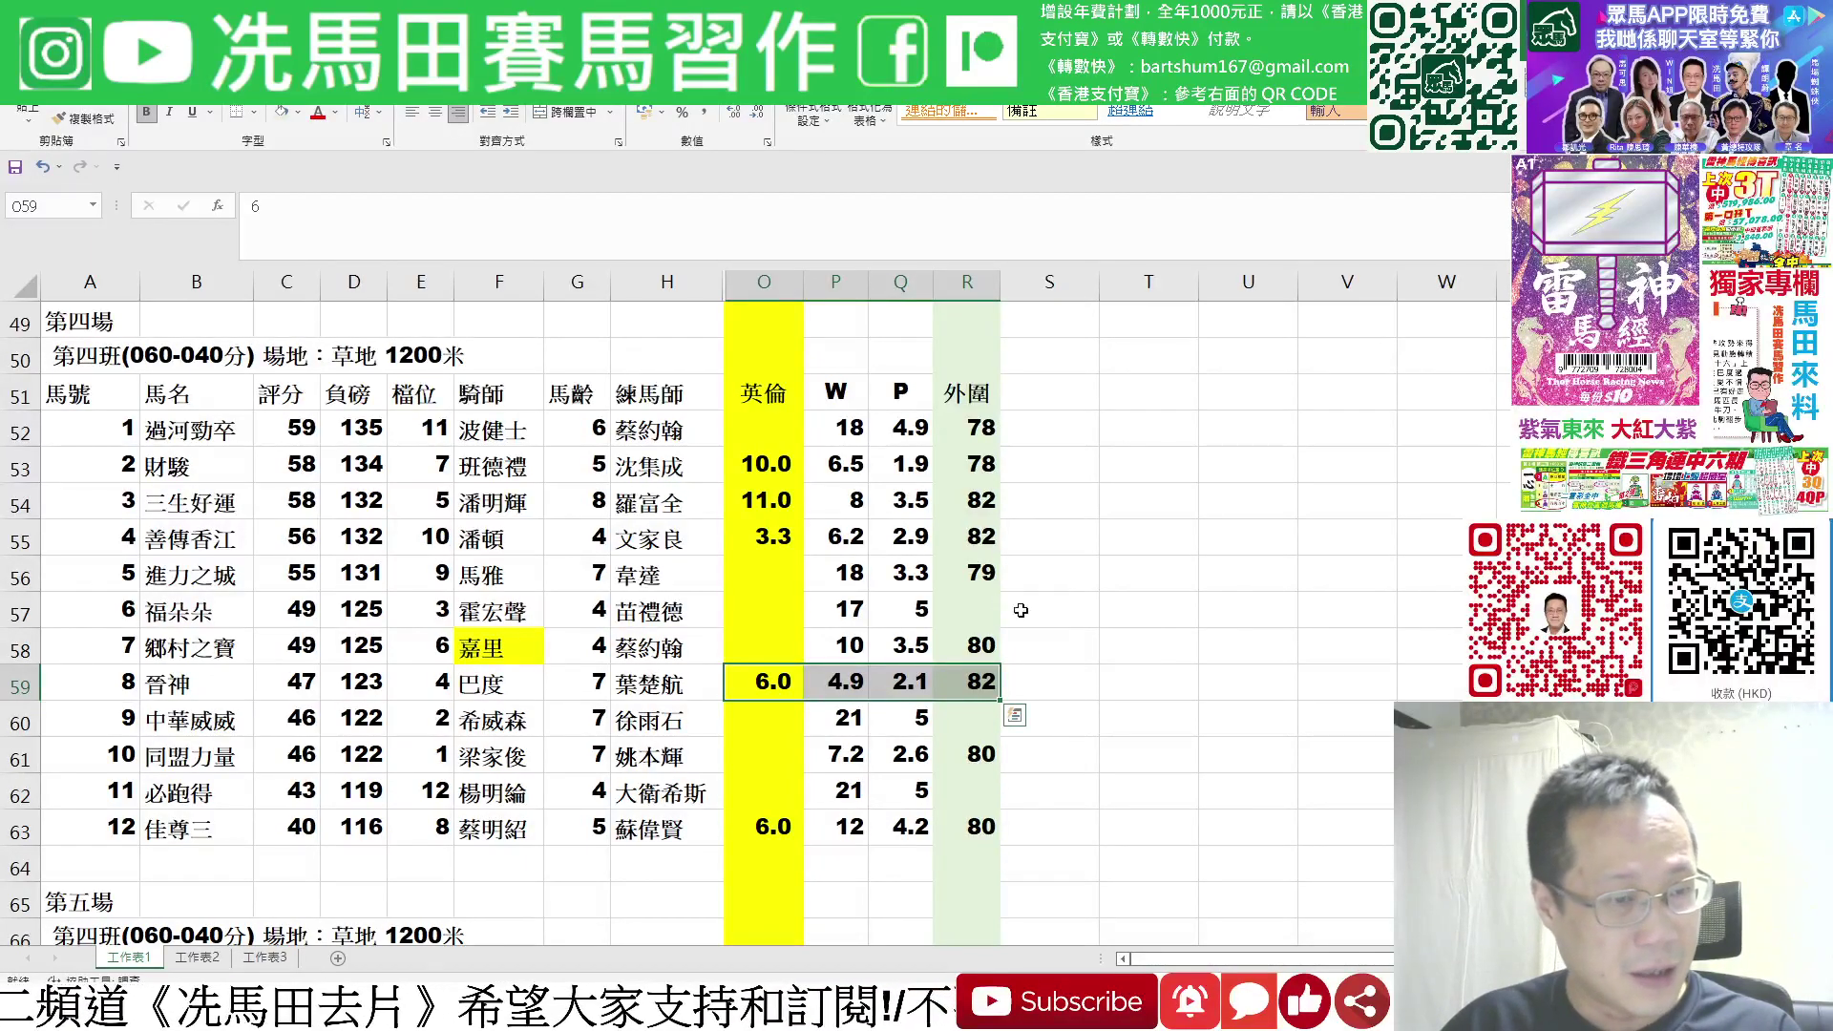
Compare the fourth race's 外圍 figures of horse 3 in R54 and horse 8 in R59, ending on R54.
click(977, 502)
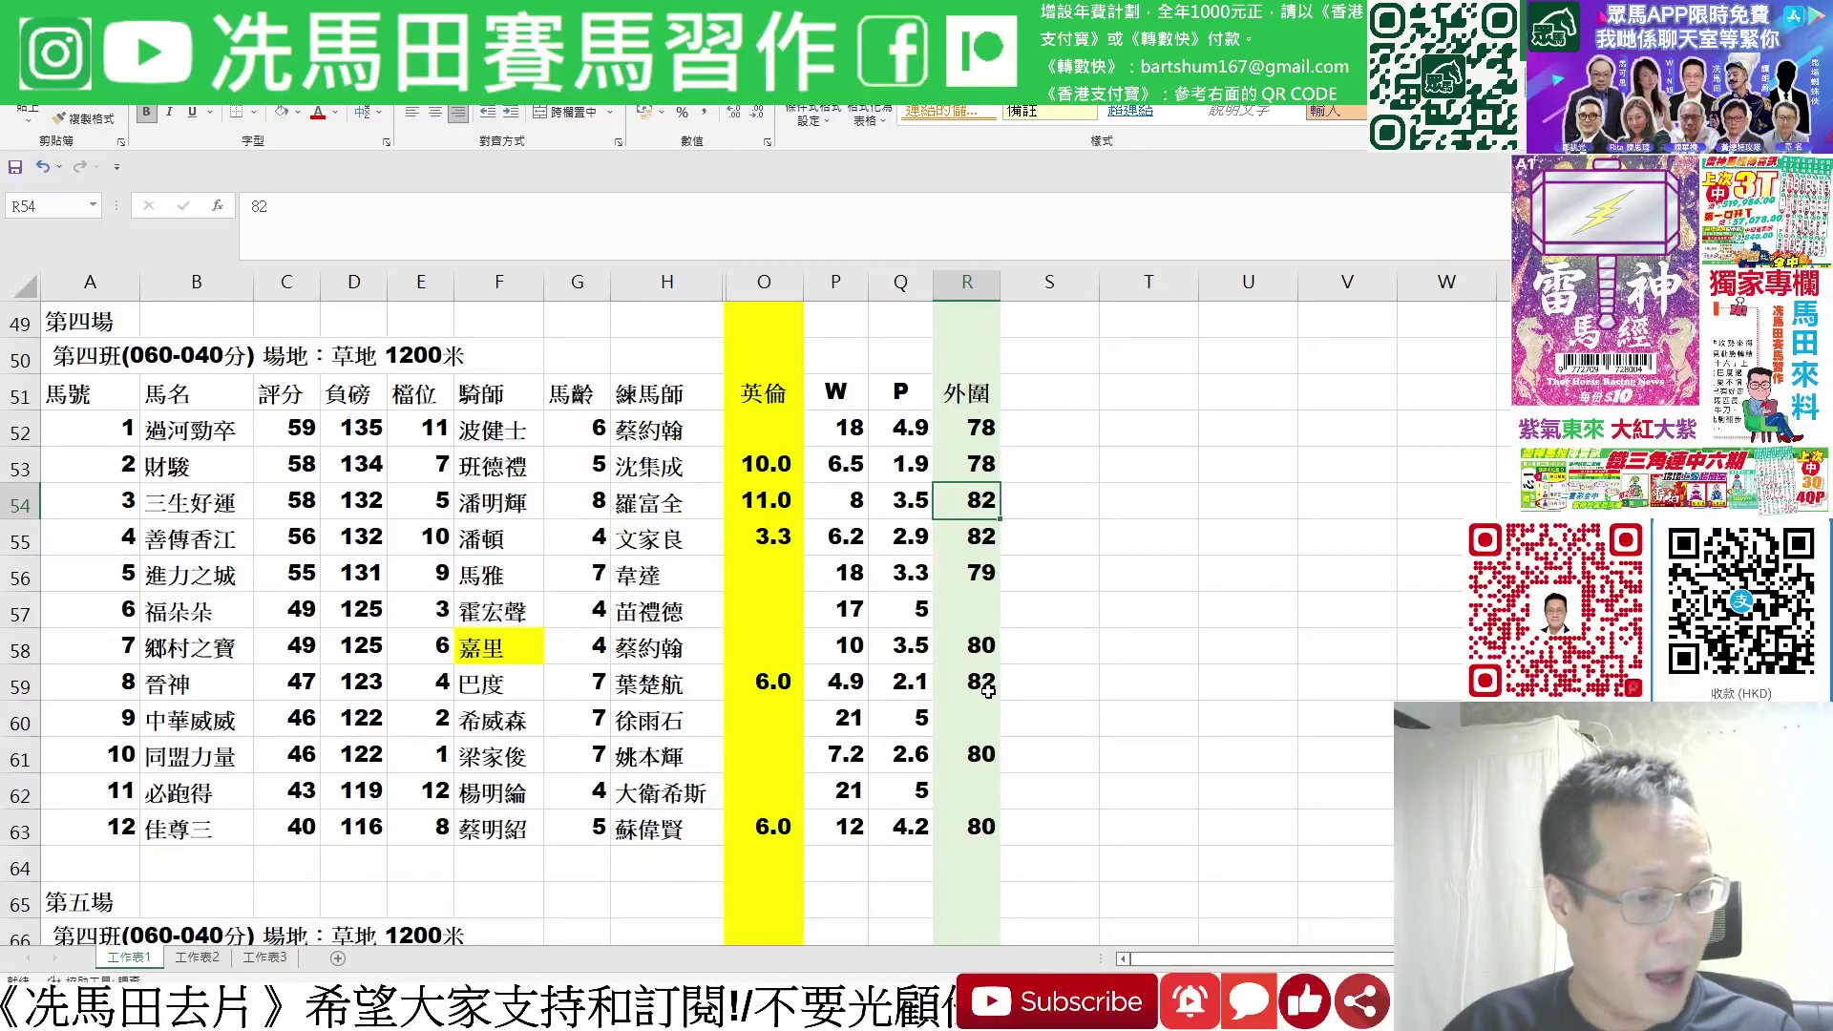
click(989, 692)
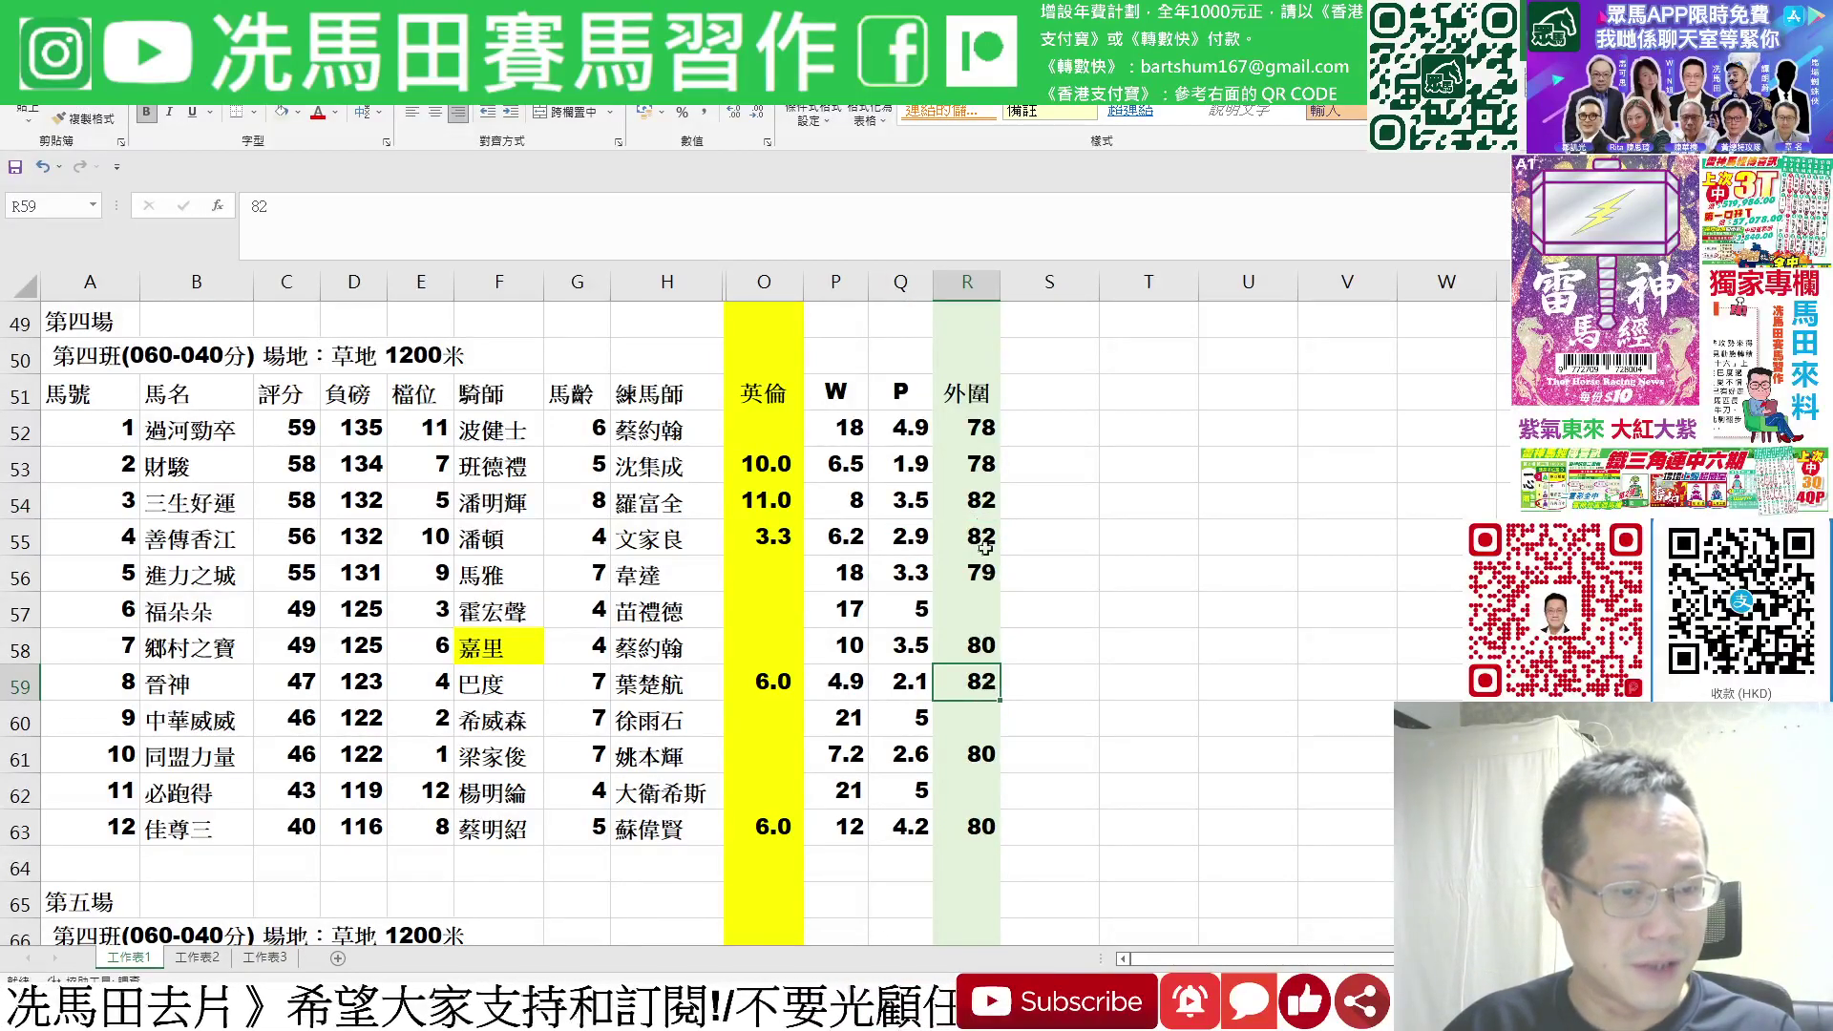
click(973, 499)
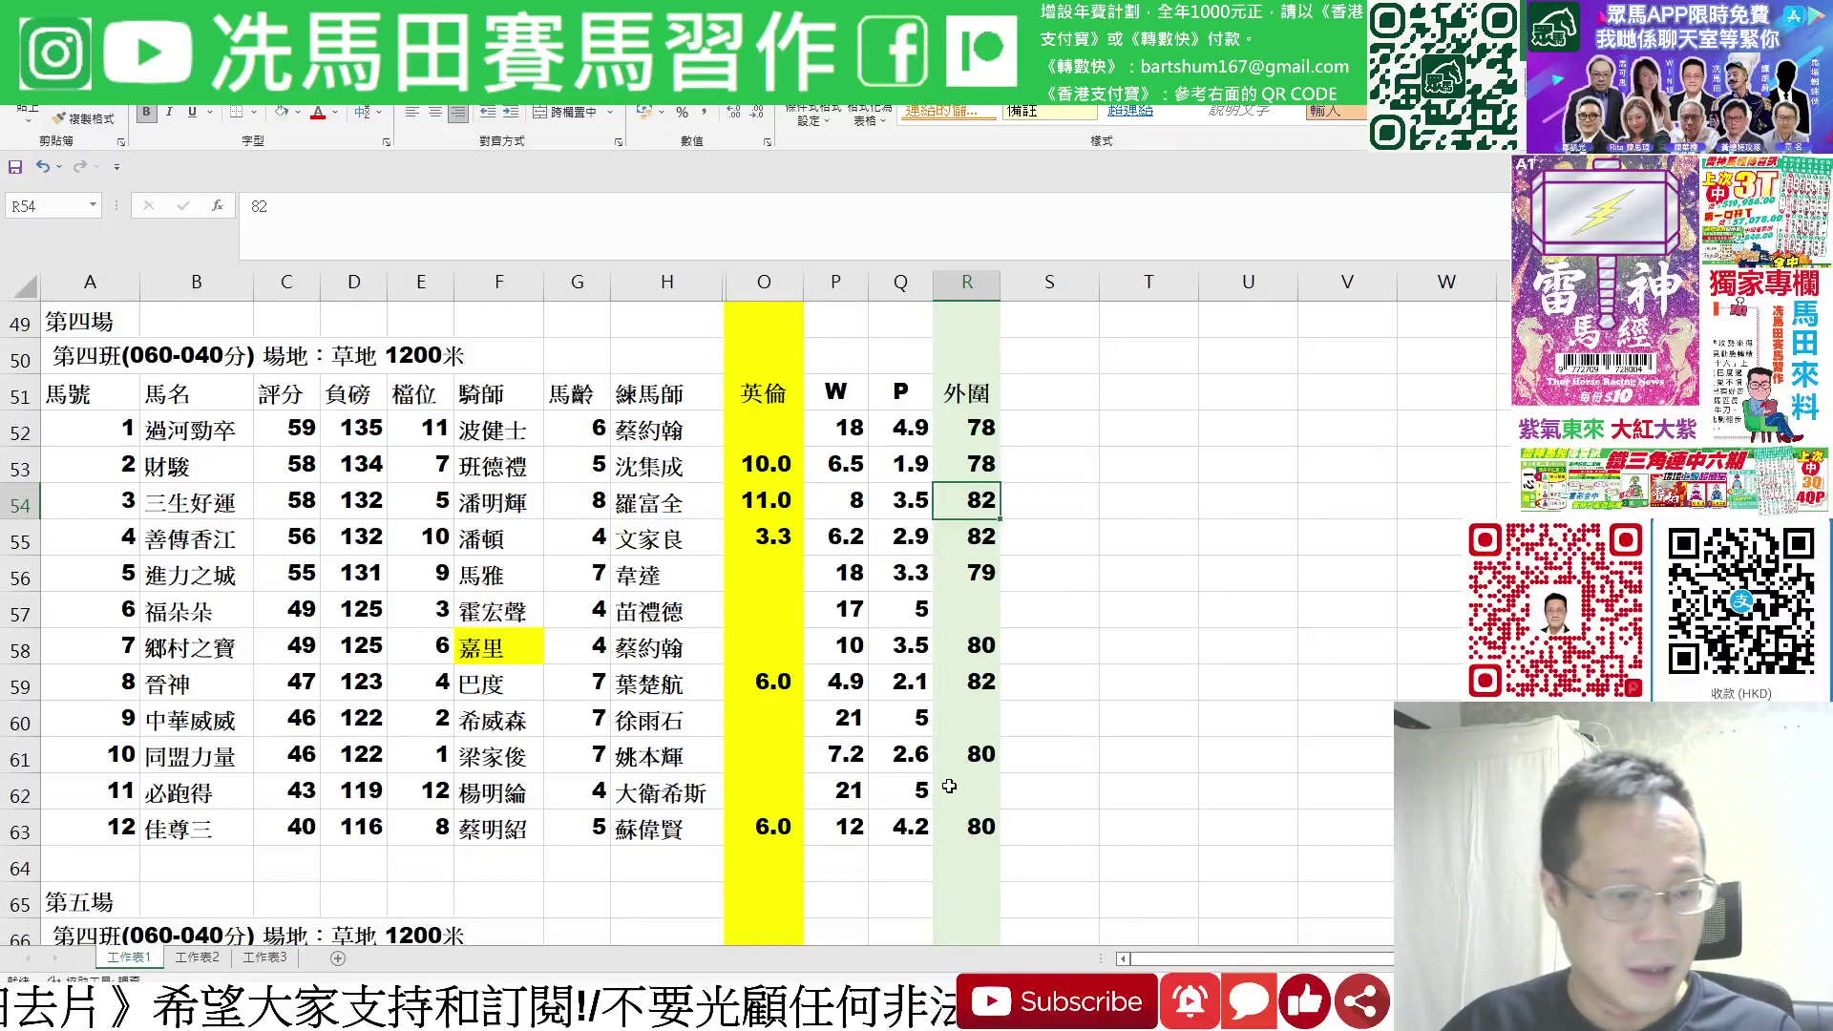
In the fourth race, highlight the figures of horse 10 in O61:R61 and of horse 12 in O63:R63.
drag(778, 768, 973, 764)
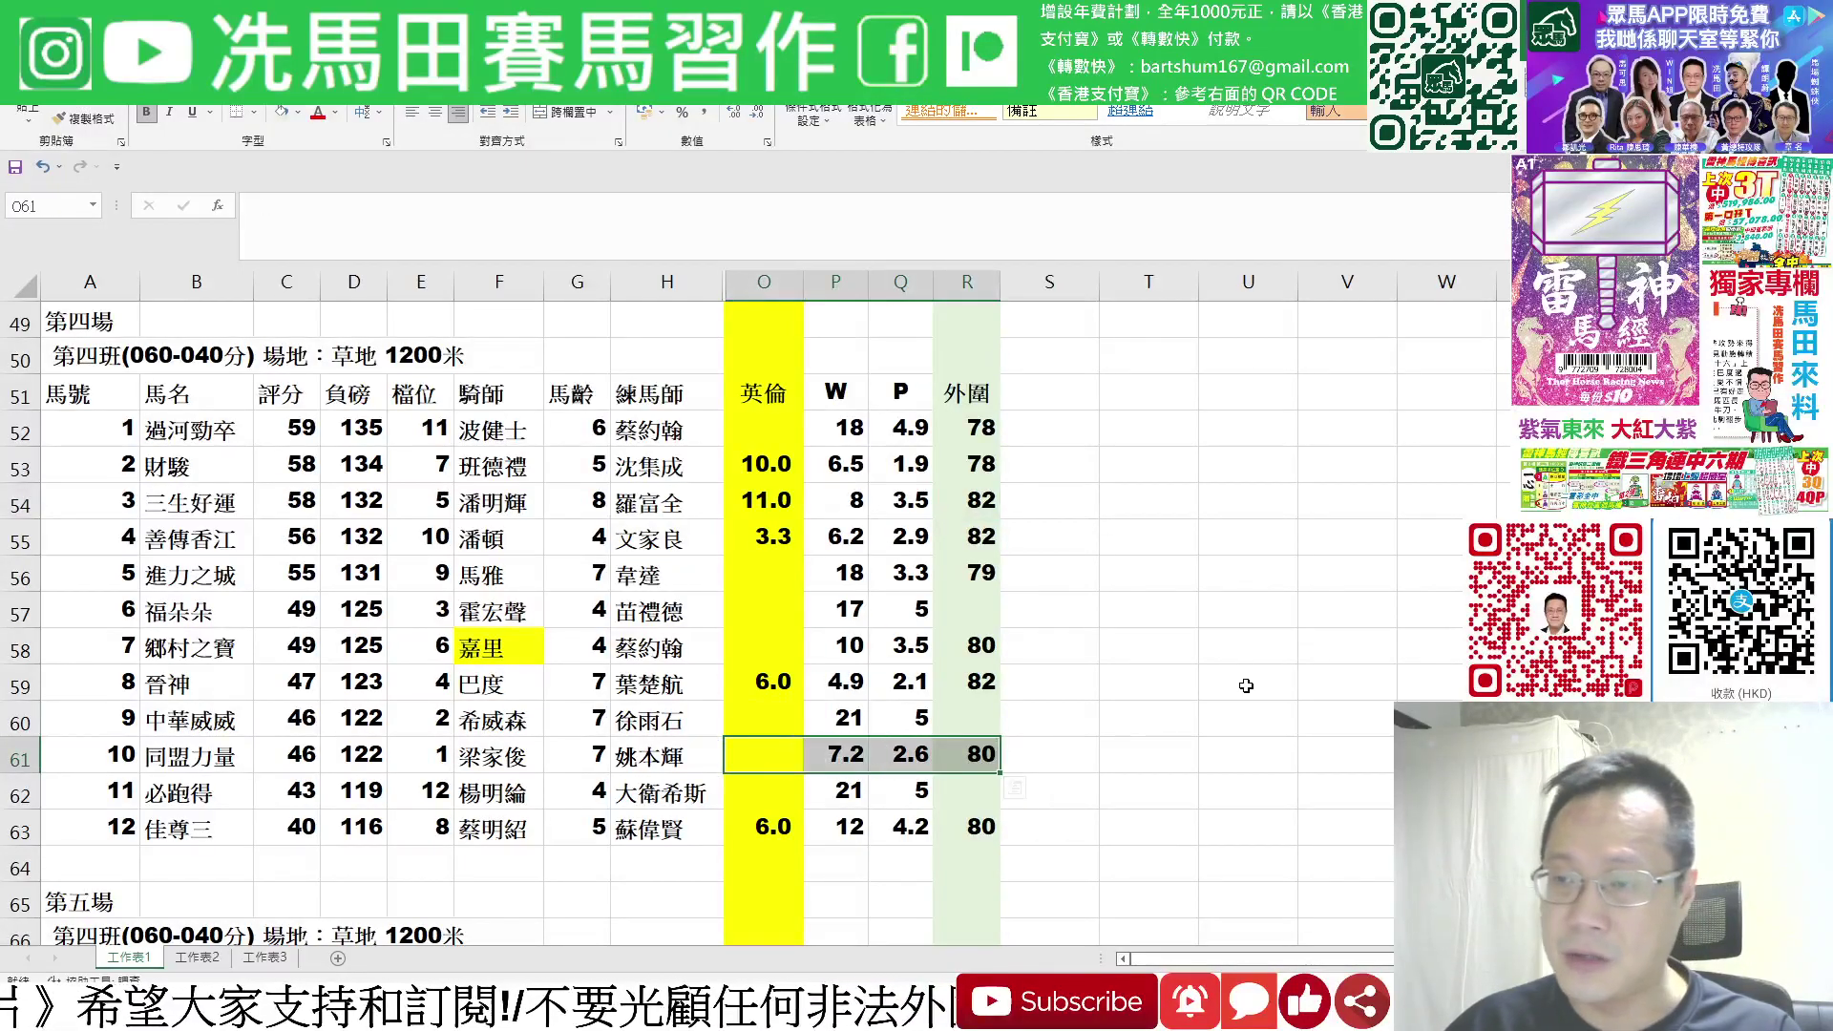
key(Down)
key(Down)
key(shift+Right)
key(shift+Right)
key(shift+Right)
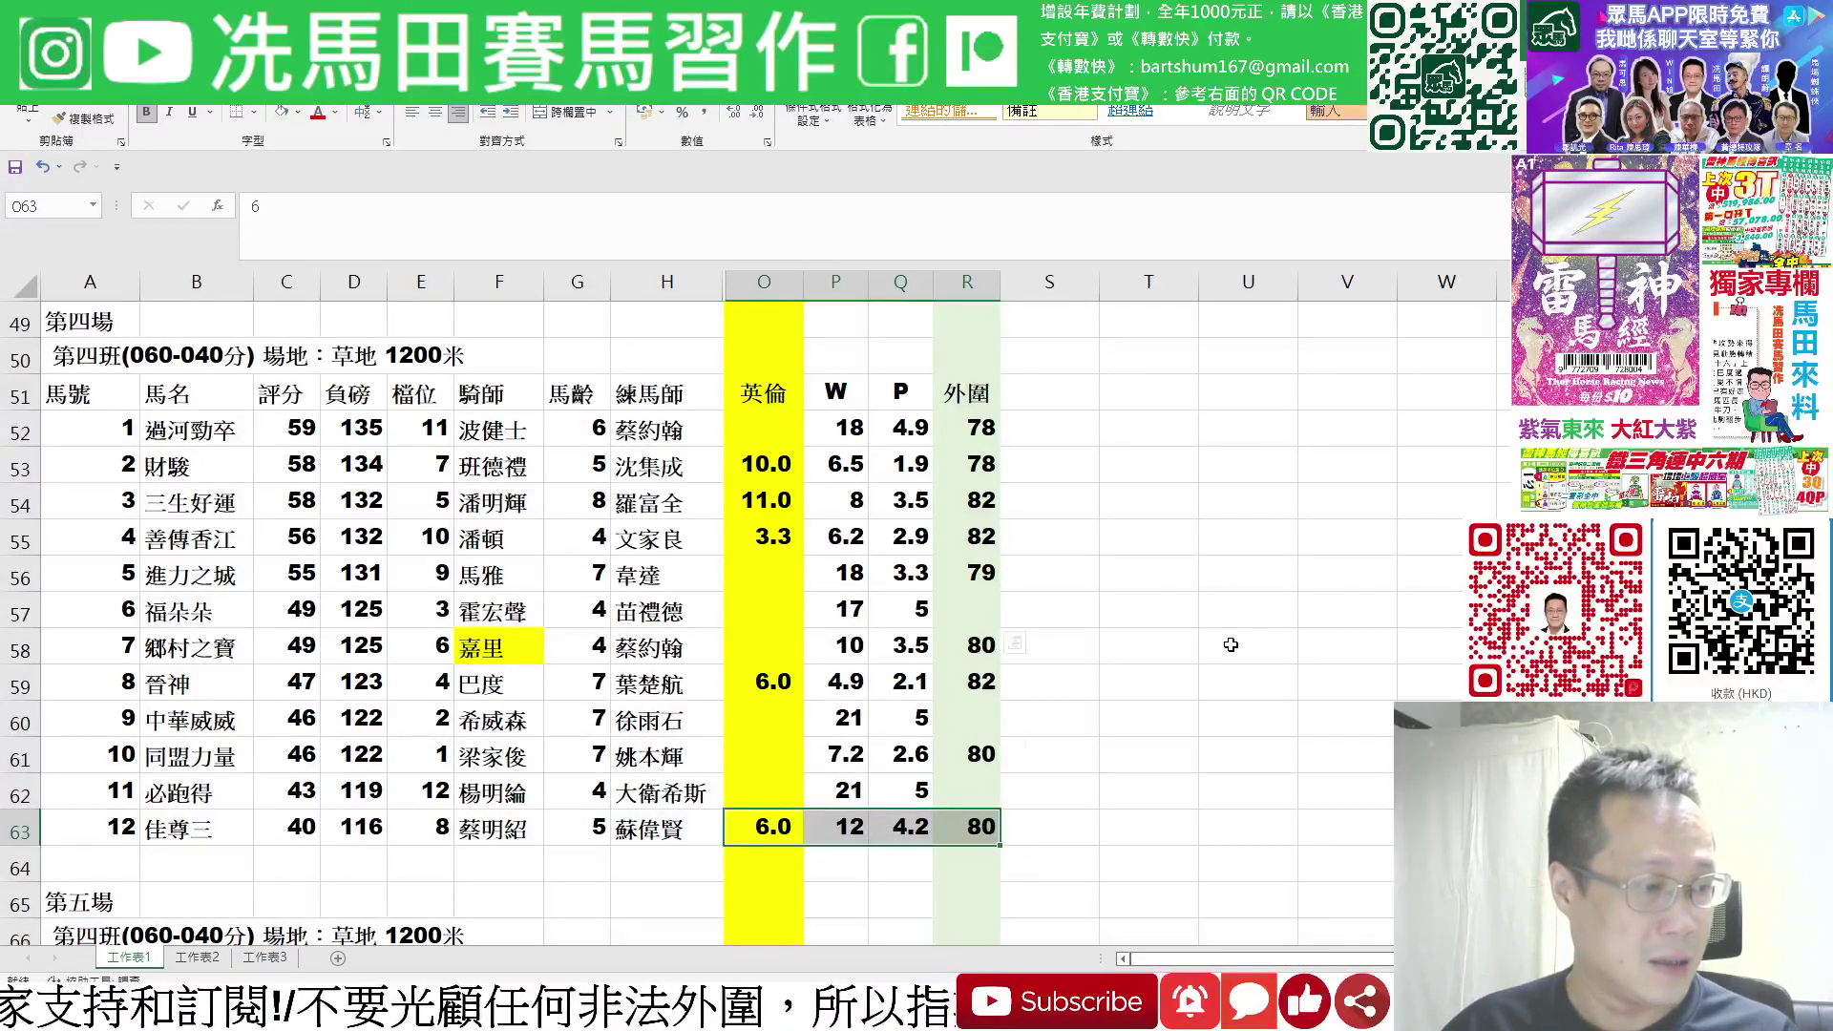
In the fifth race, highlight the figures of horses 7, 2 and 1 in O74:R74, O69:R69 and O68:R68 in turn, and reduce the selection to O68.
scroll(1231, 645, down, 6)
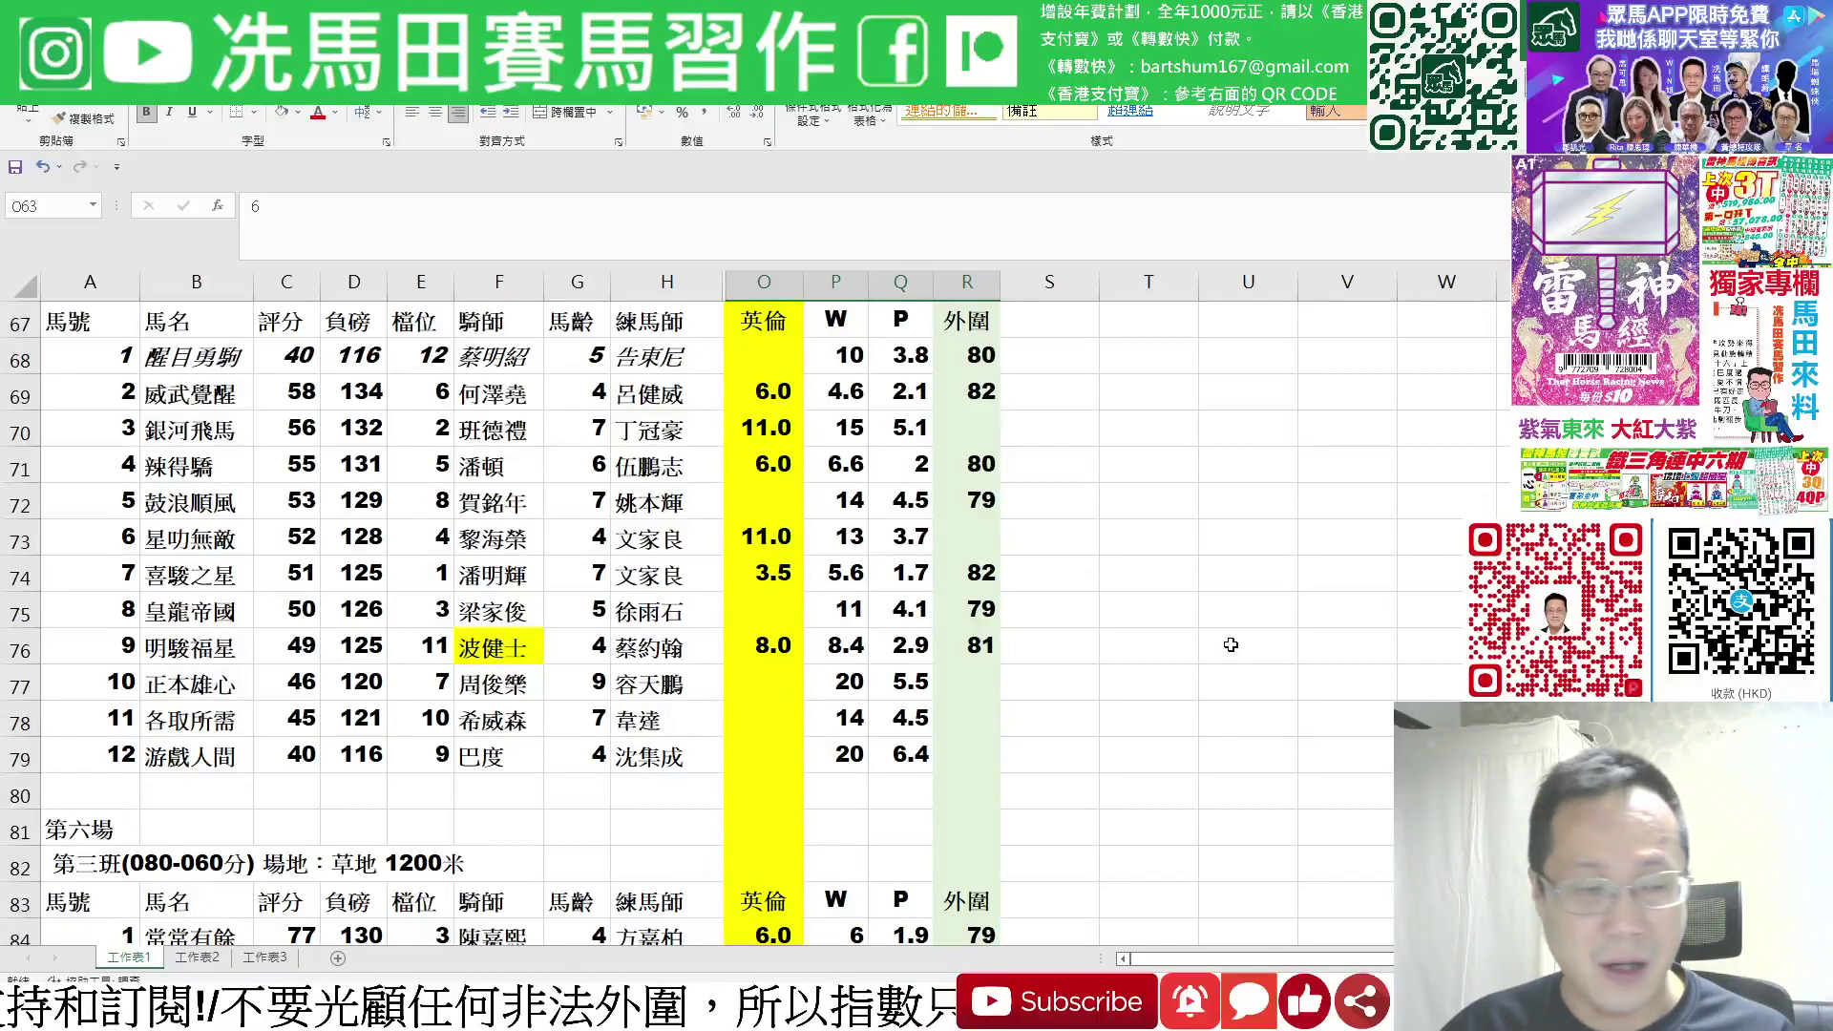
drag(753, 575, 986, 573)
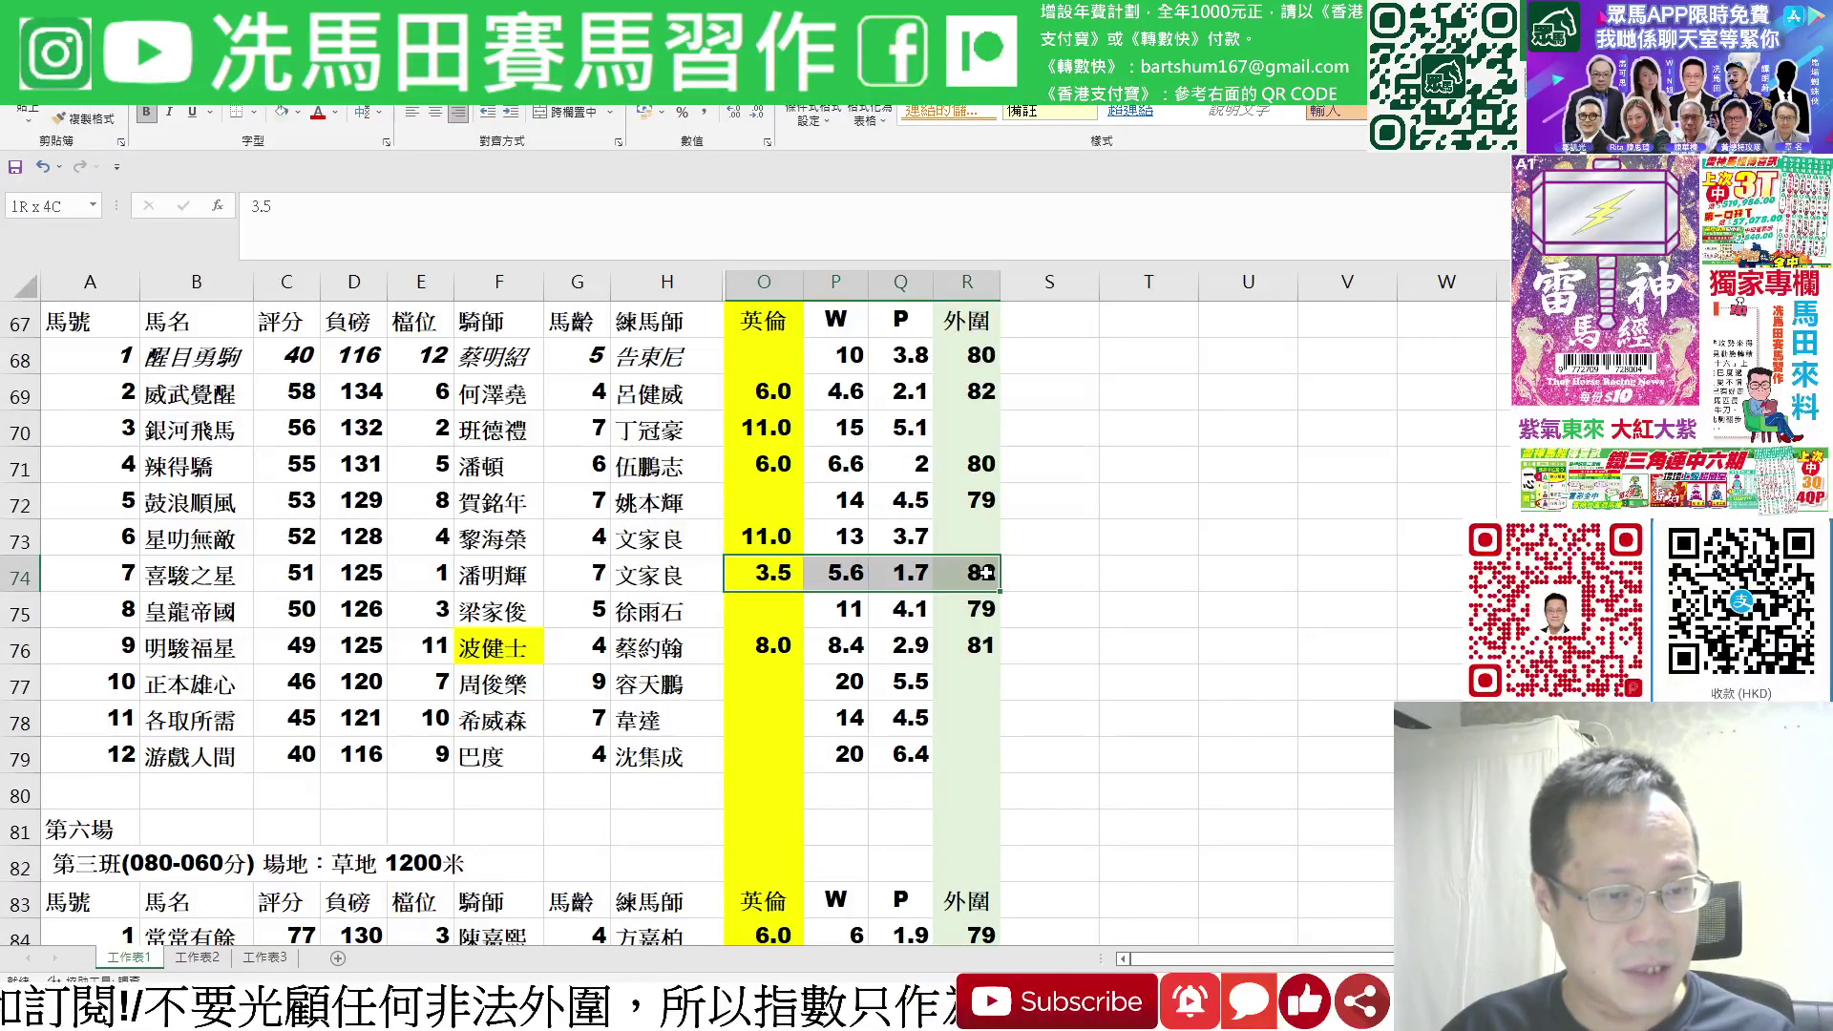
scroll(1319, 612, up, 1)
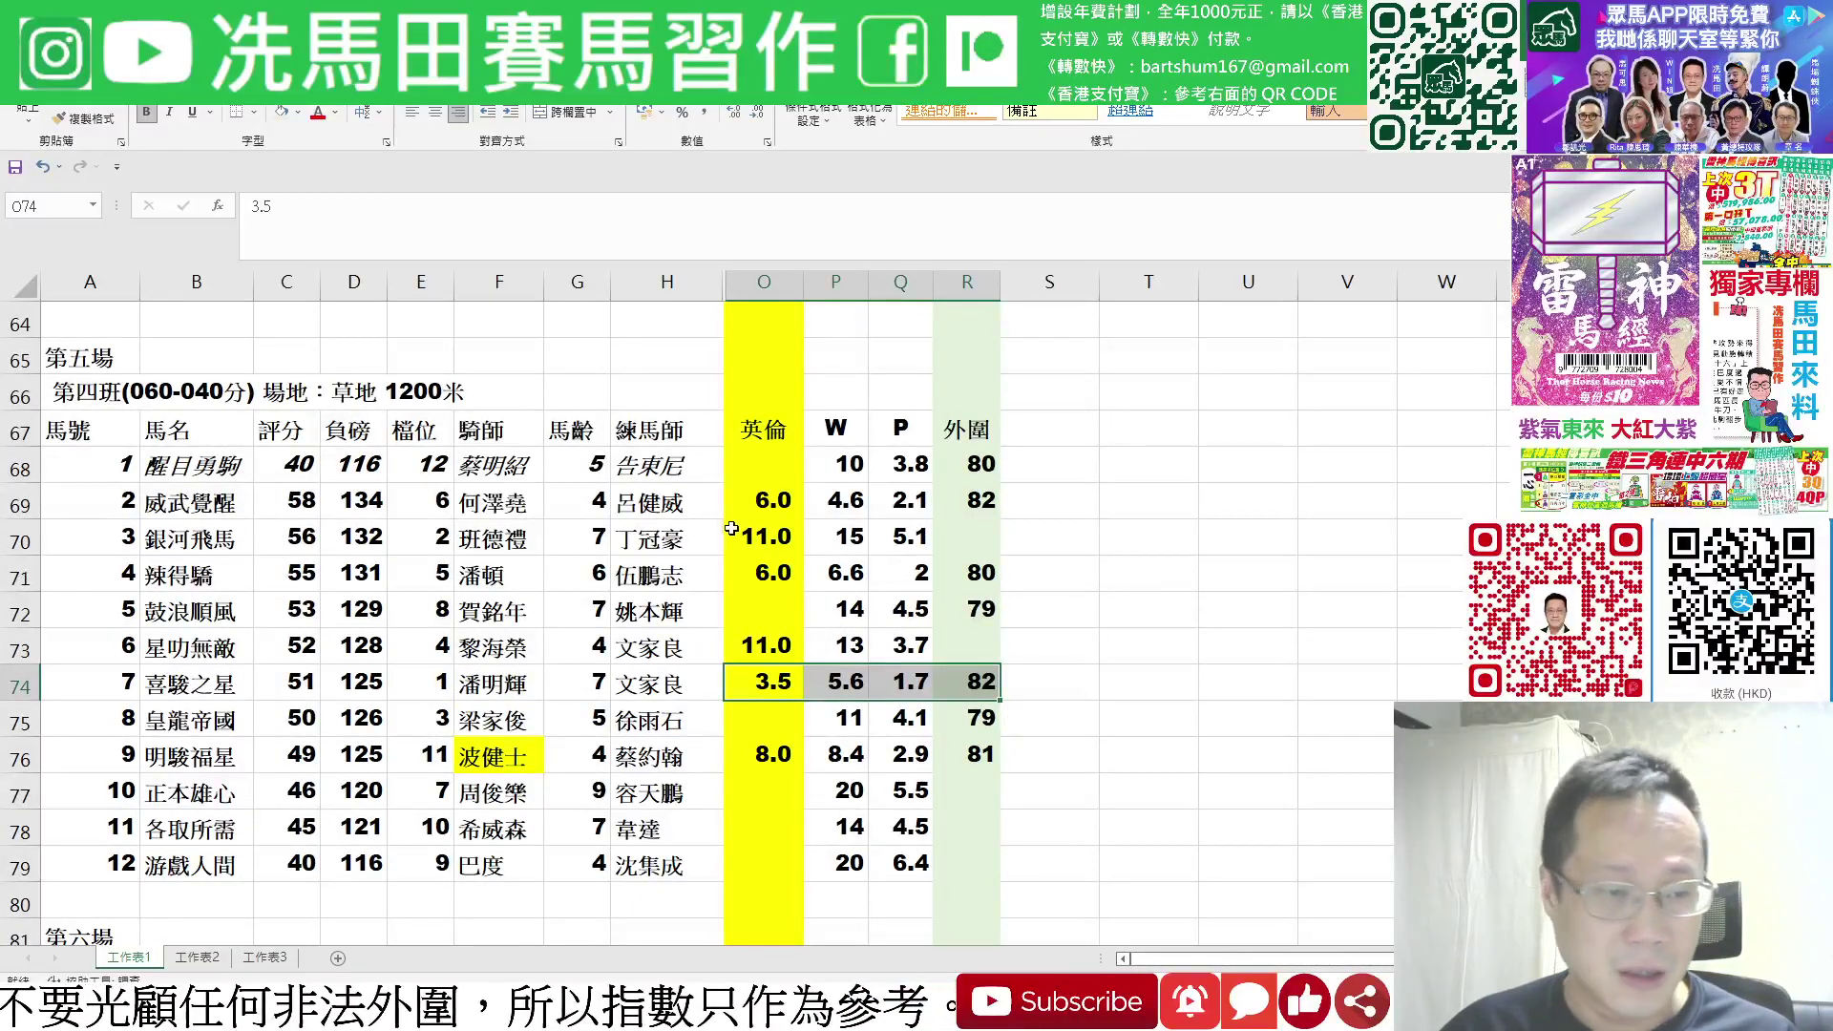
drag(773, 503, 964, 504)
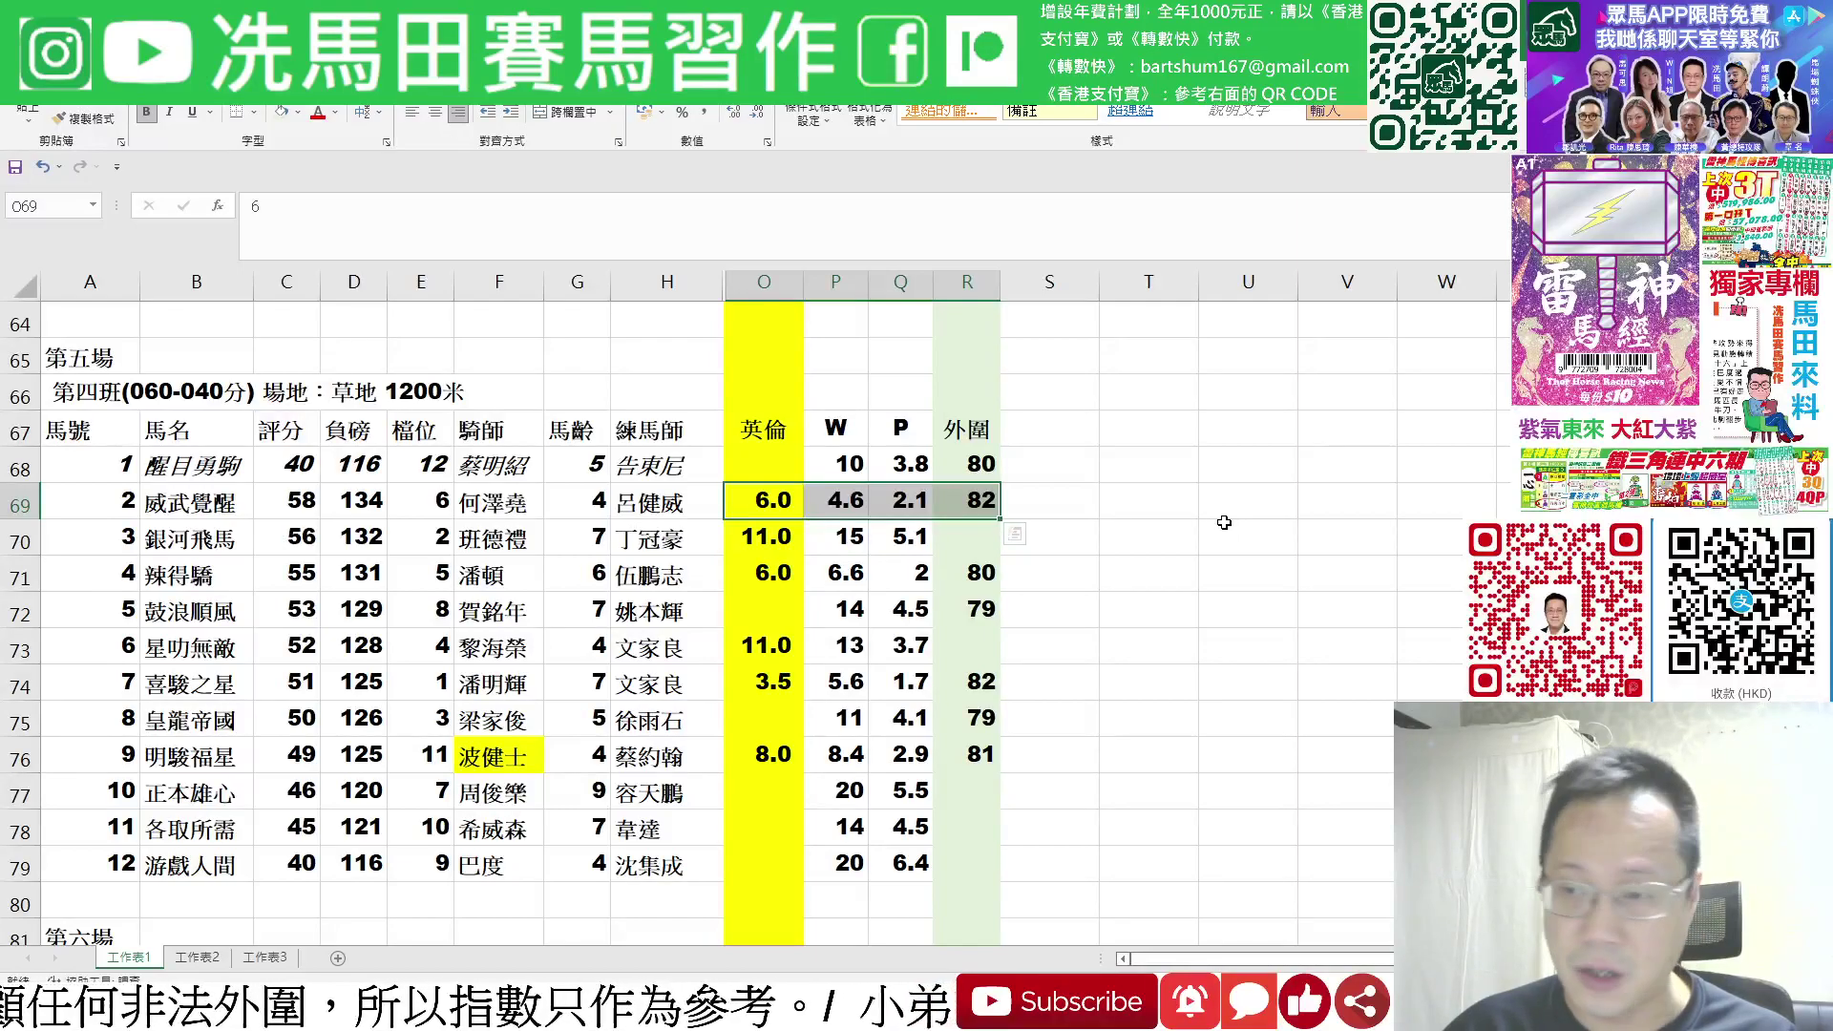
drag(740, 466, 961, 465)
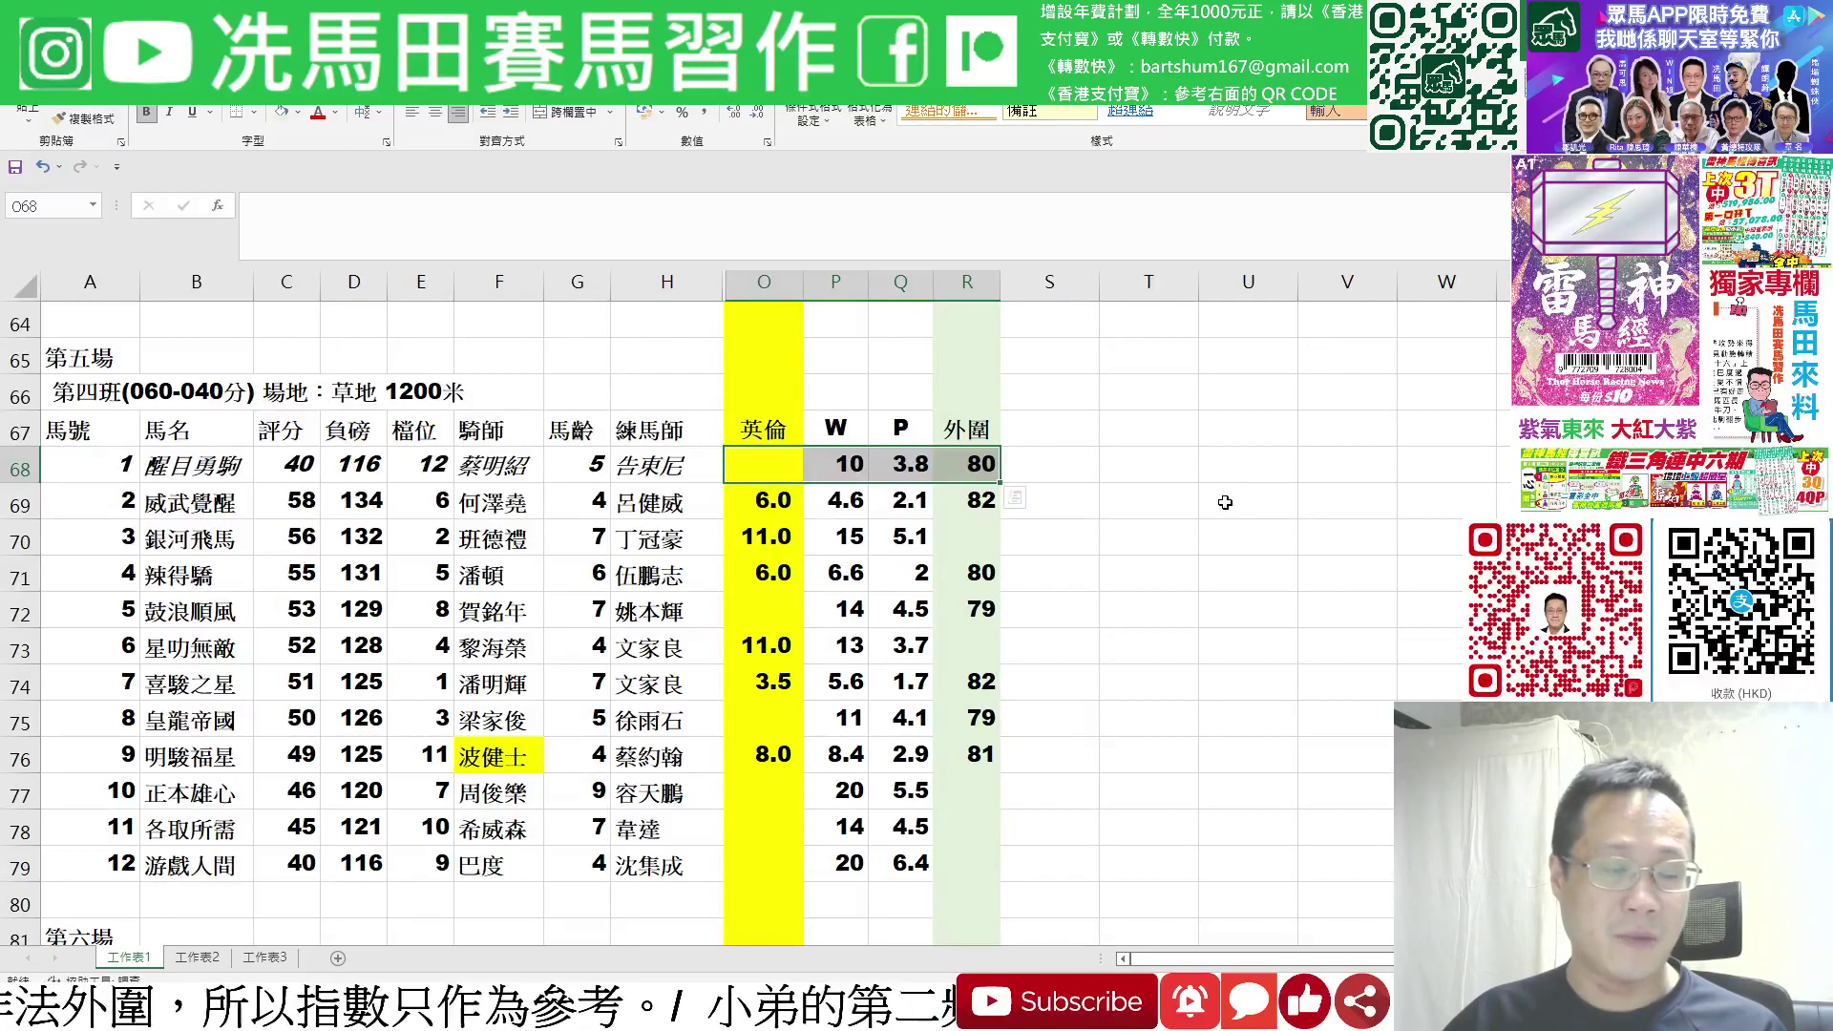
key(shift+BackSpace)
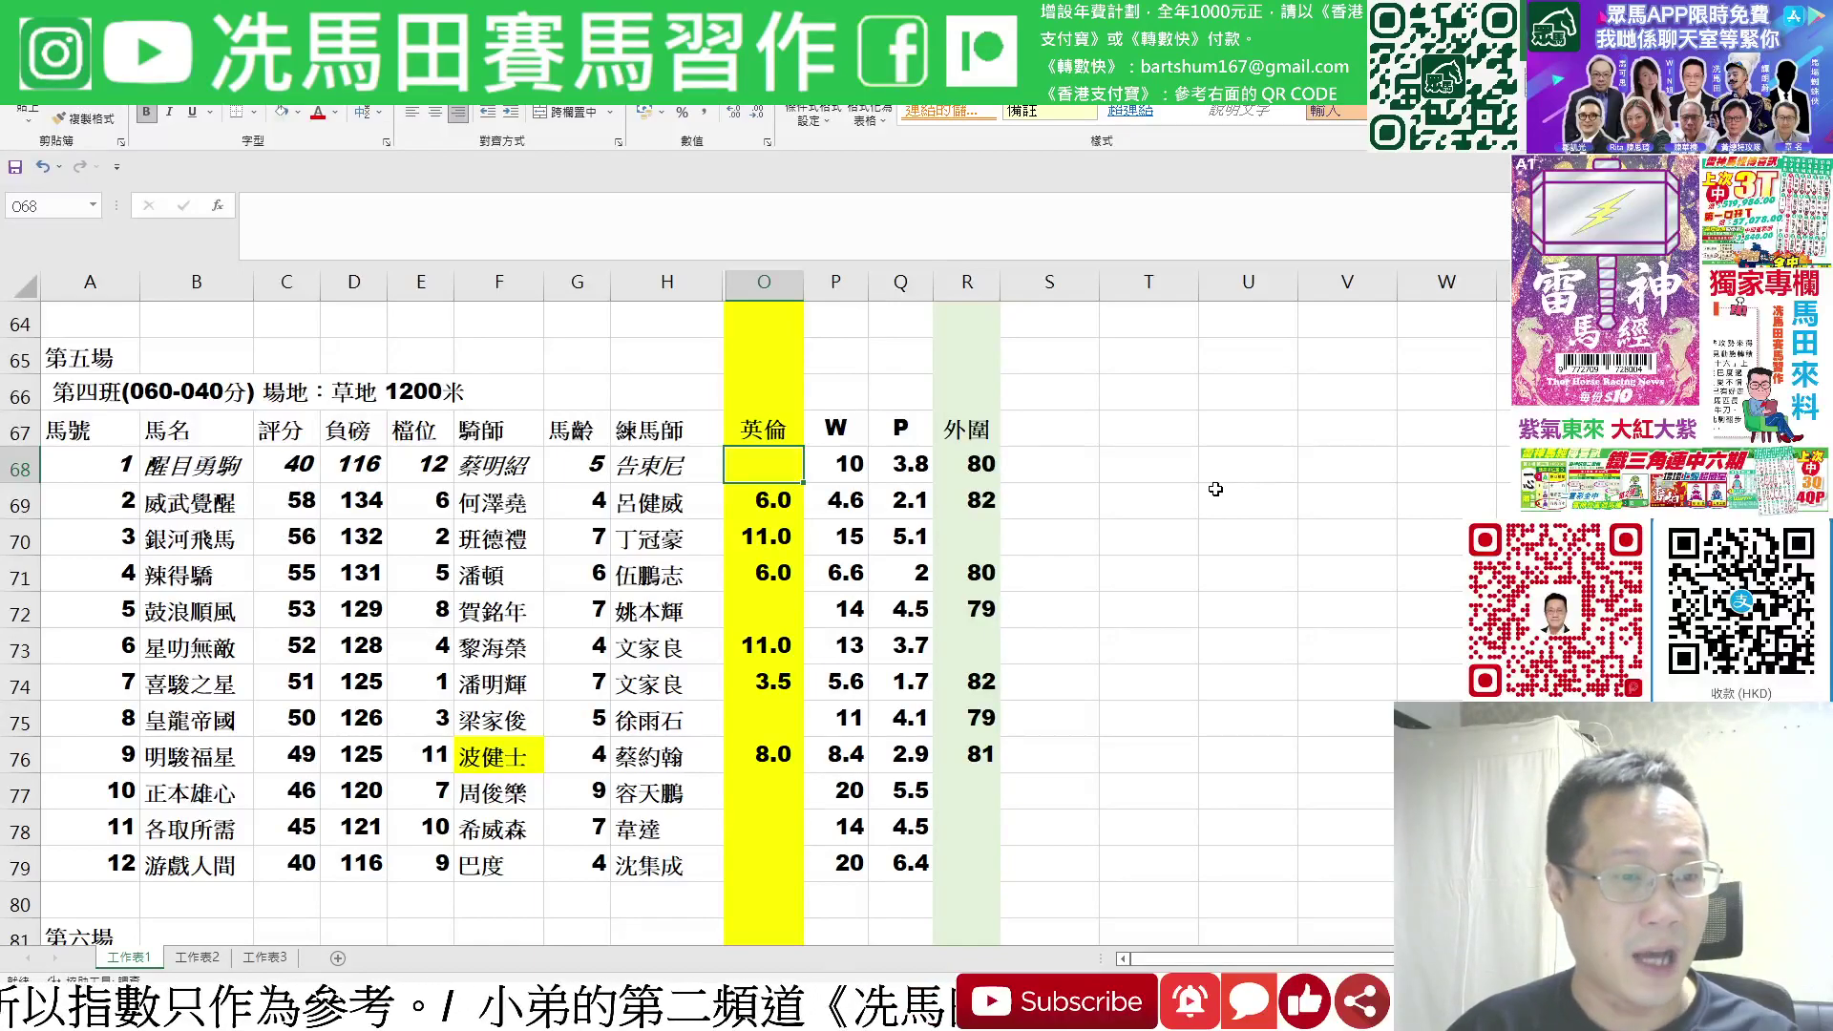
In the sixth race, highlight horse 5's figures in P88:R88, and select its 外圍 figure in R88 and 英倫 figure in O88.
scroll(1215, 488, down, 5)
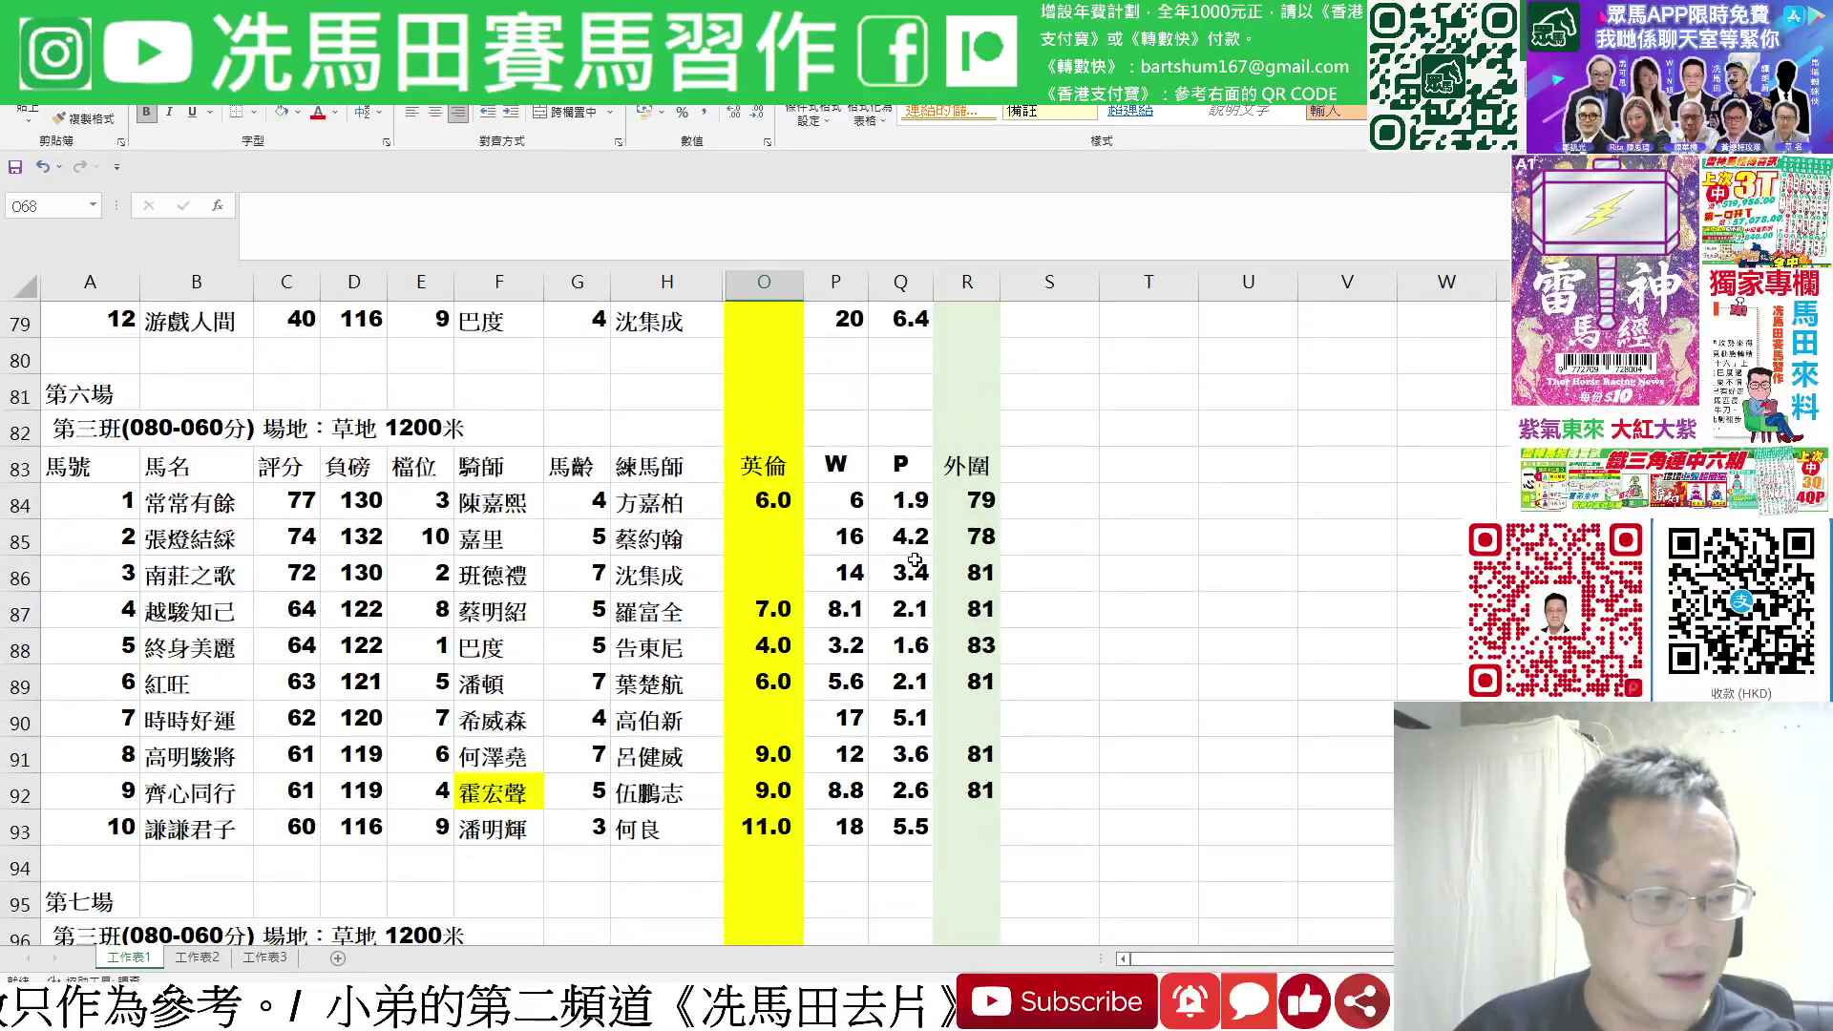
drag(845, 641, 993, 646)
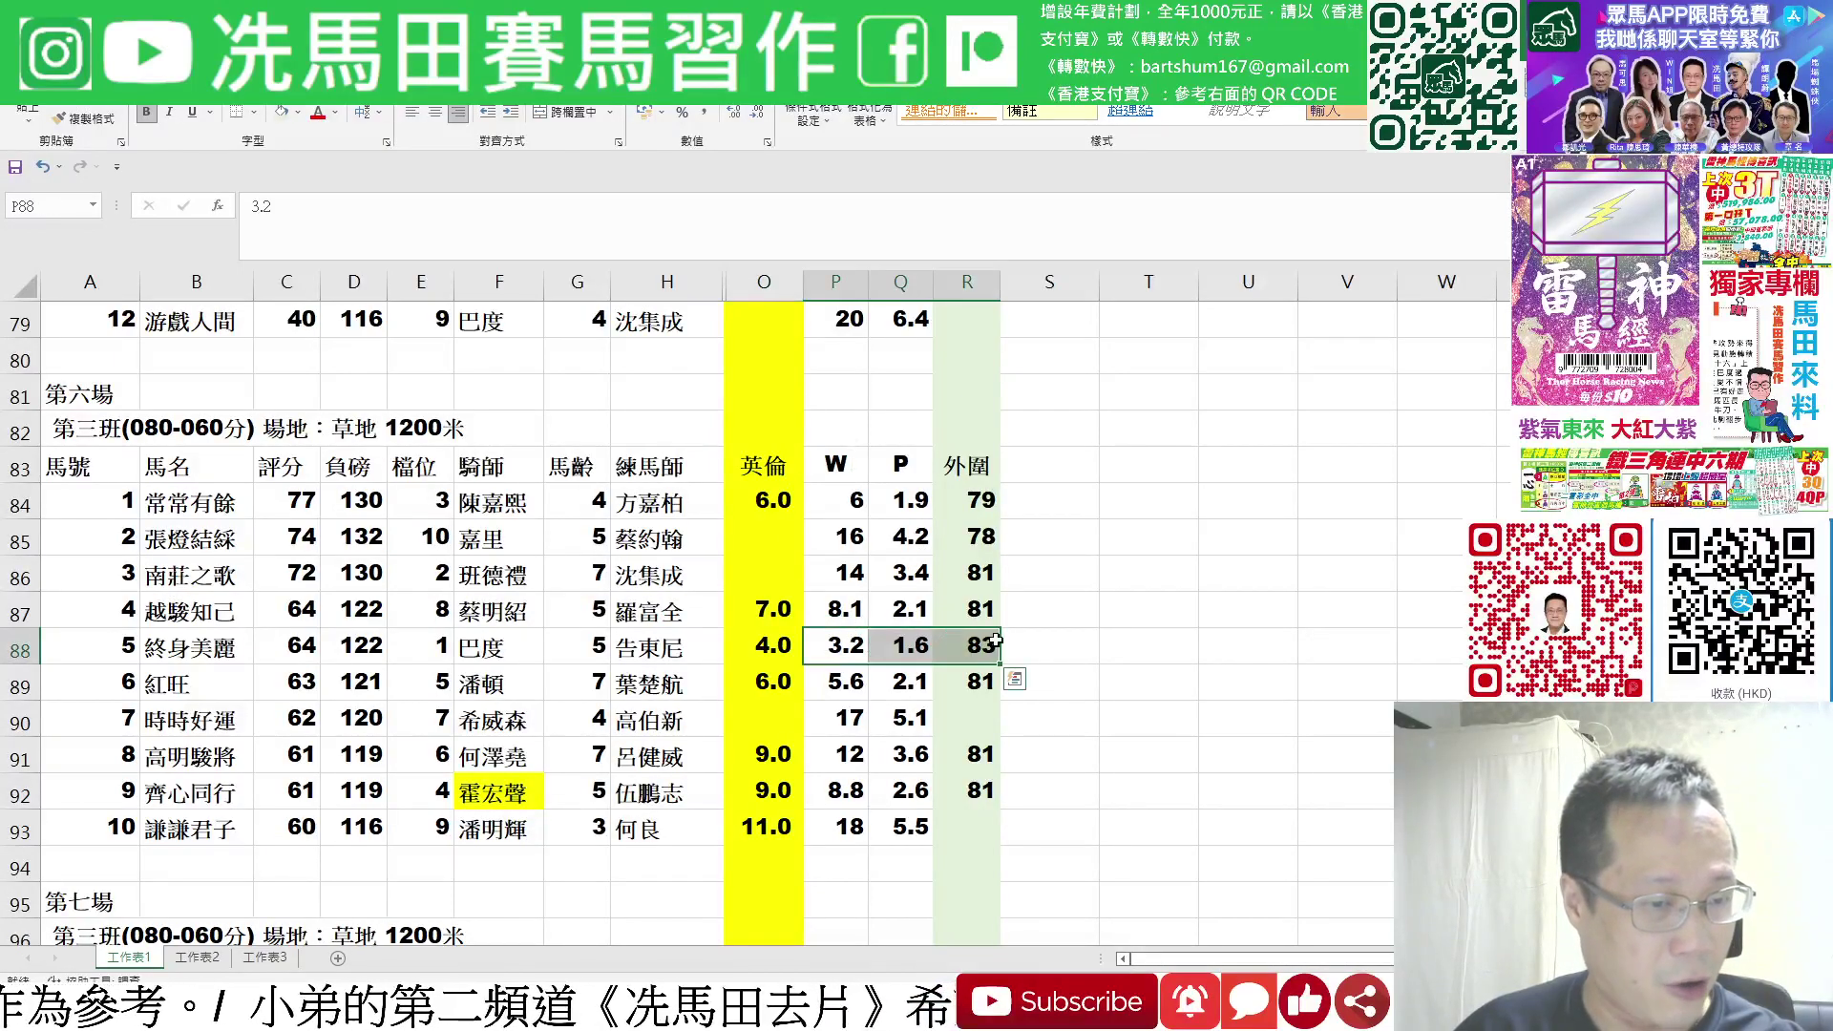
click(983, 646)
click(779, 640)
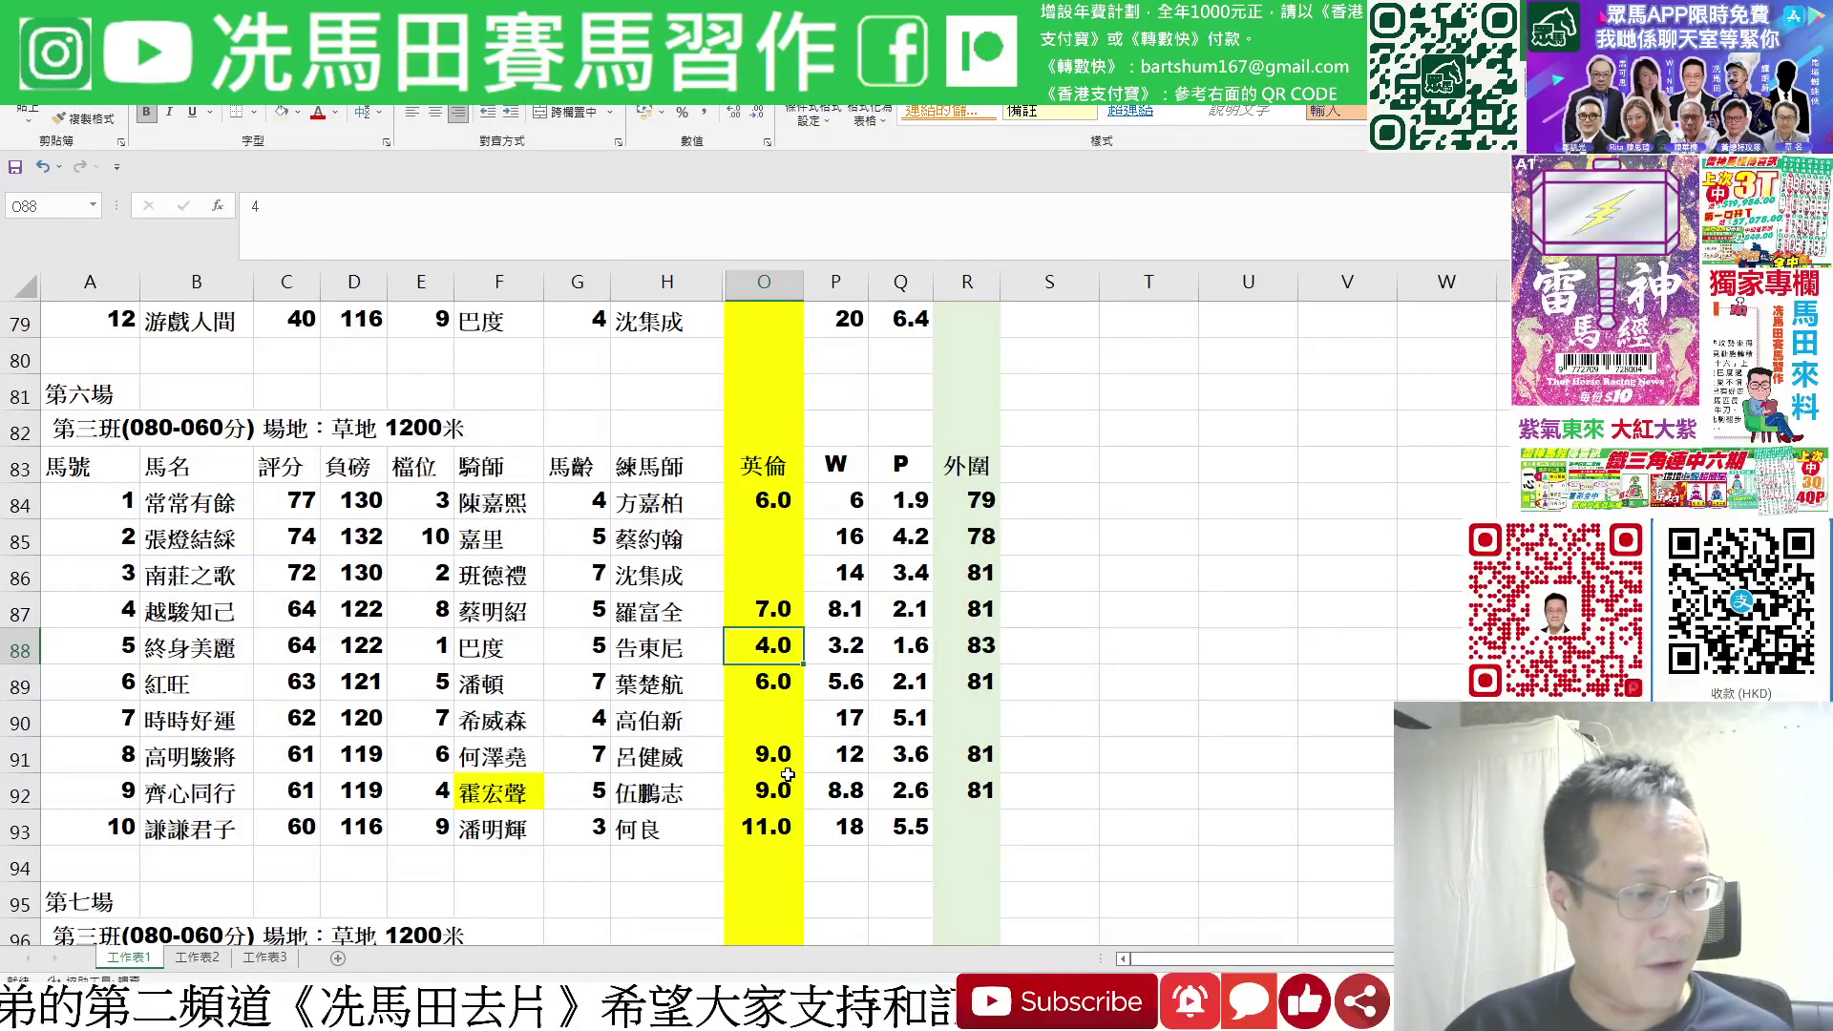
In the sixth race, check horse 10's 英倫 and 外圍 cells O93 and R93, and highlight horse 8's figures from R91 back to O91.
click(784, 827)
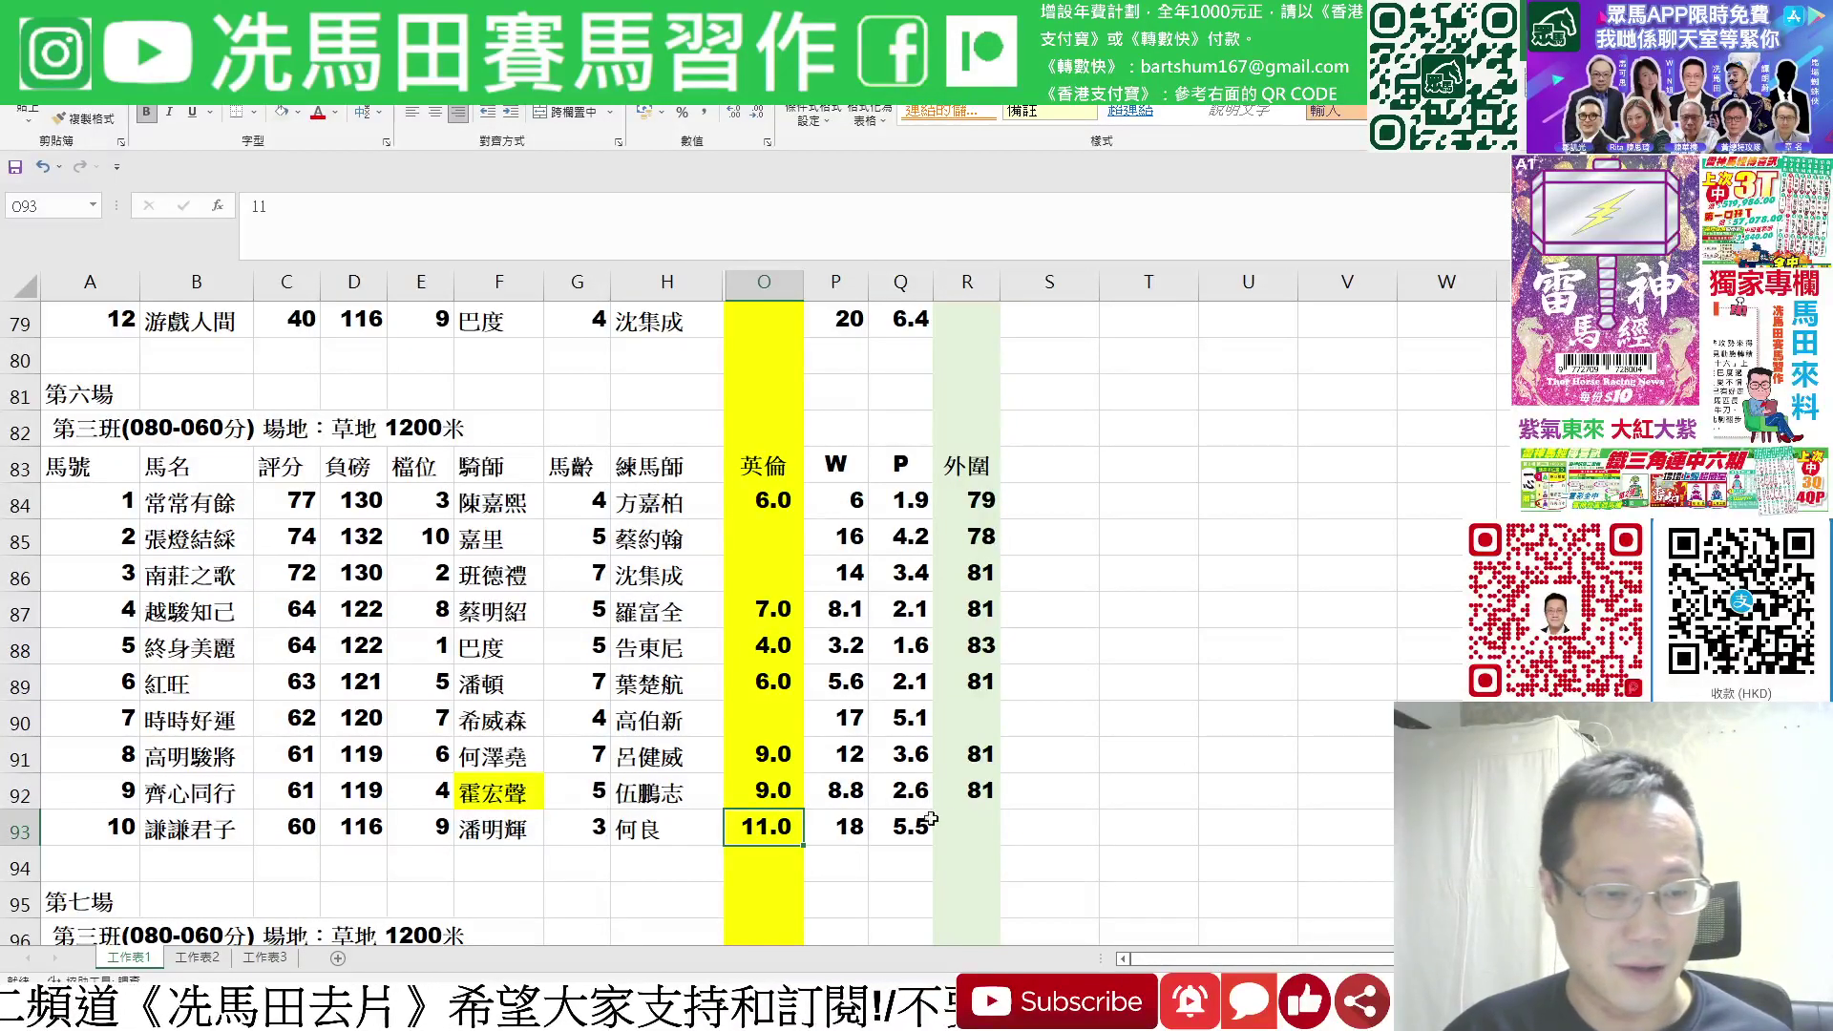
click(962, 823)
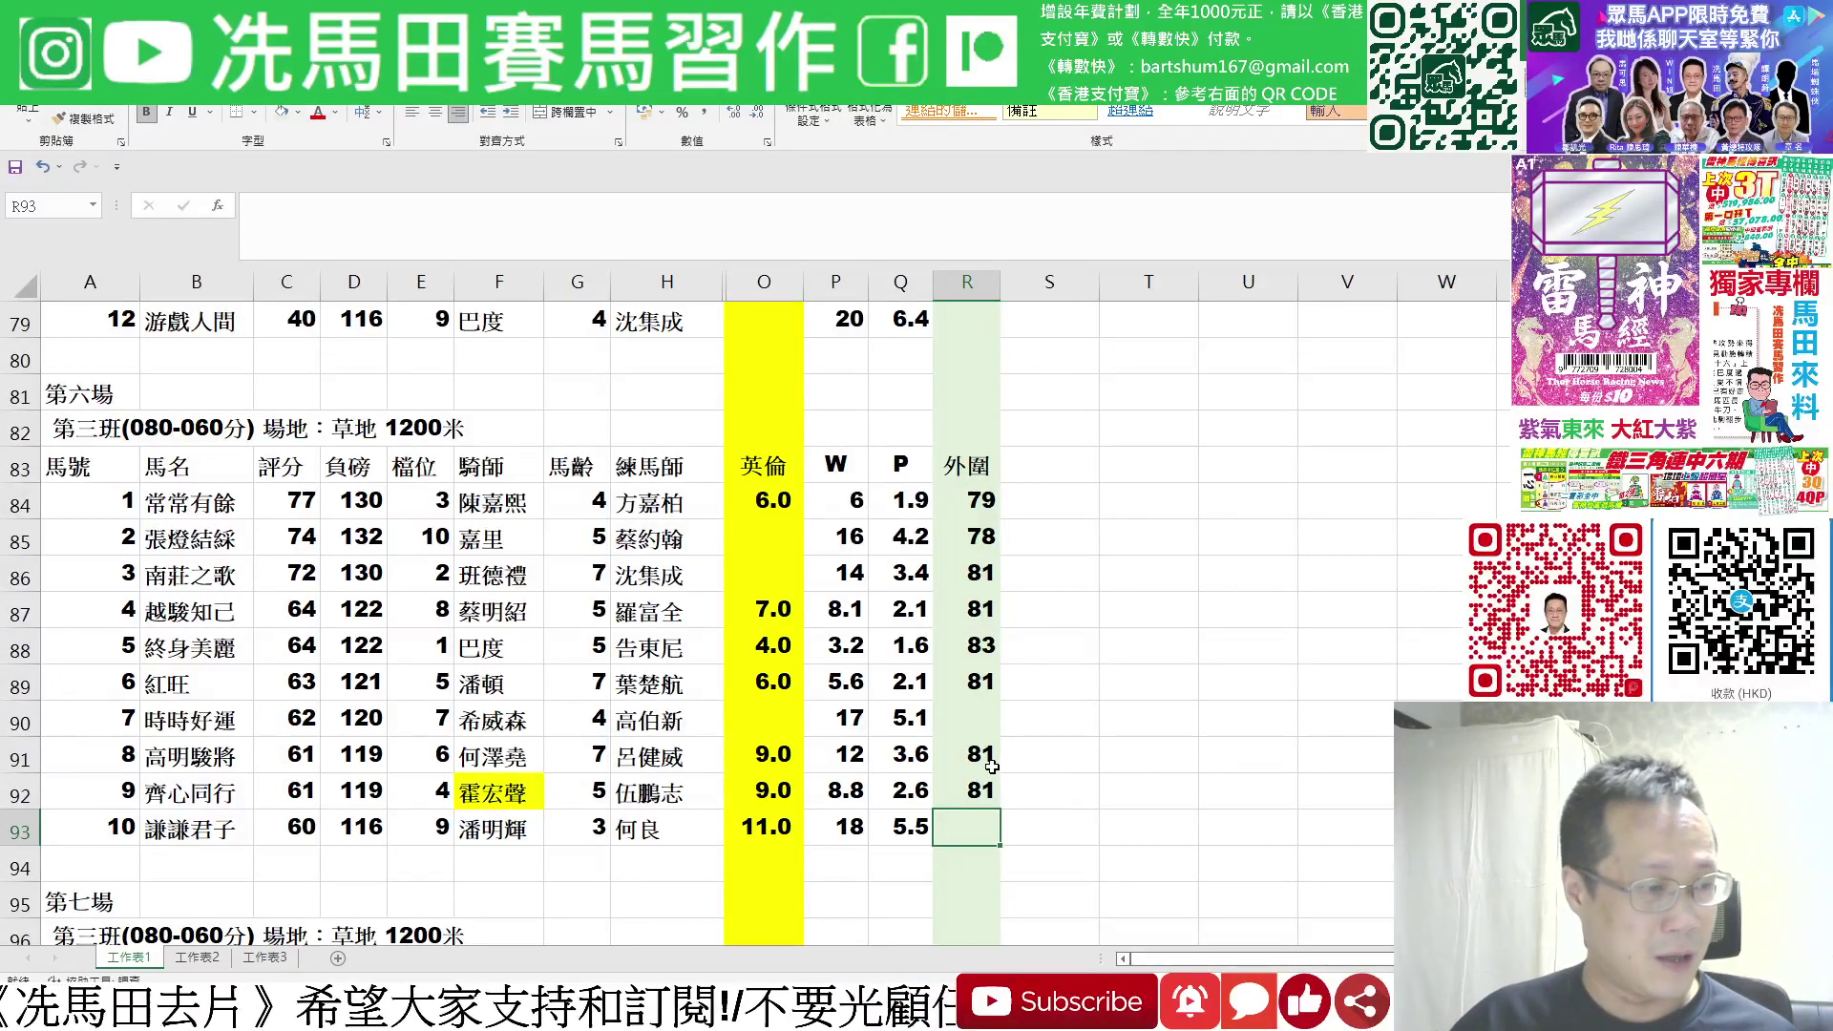
drag(974, 756, 767, 754)
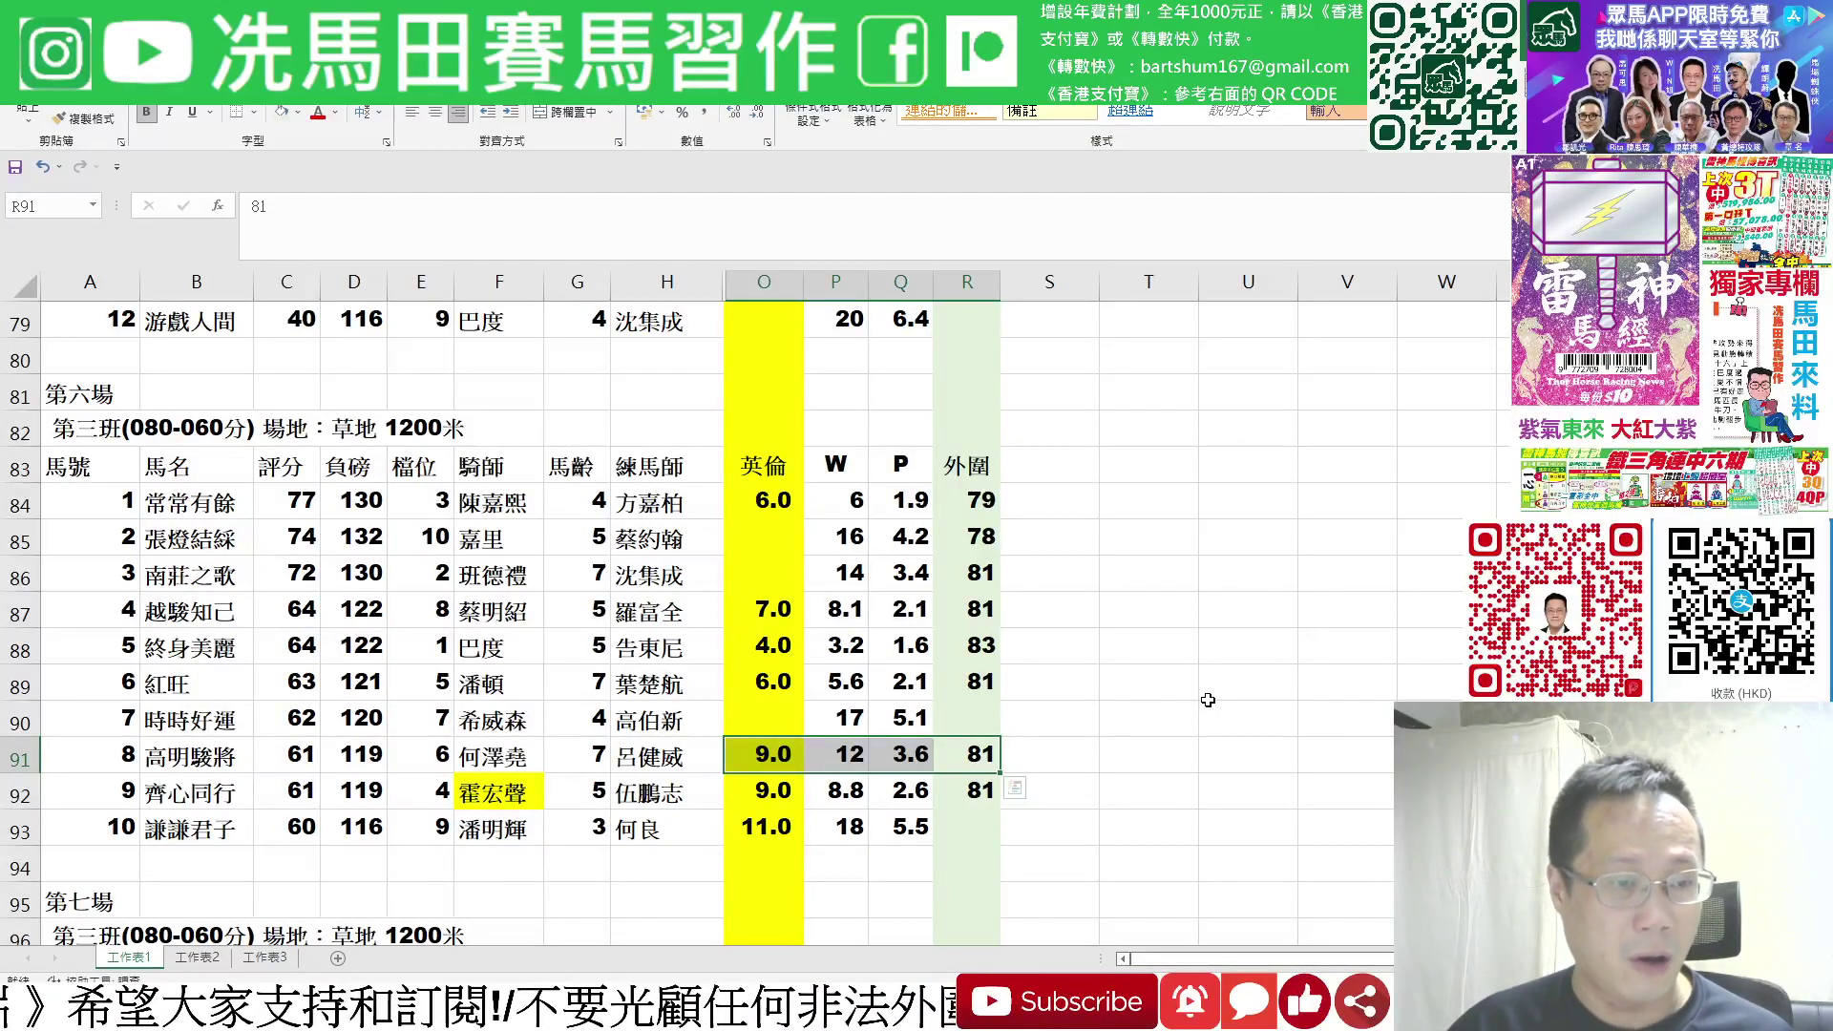
In the seventh race, highlight all runners' figures in O98:R107, clear that selection, and highlight horse 1's figures in O98:R98.
scroll(1208, 700, down, 5)
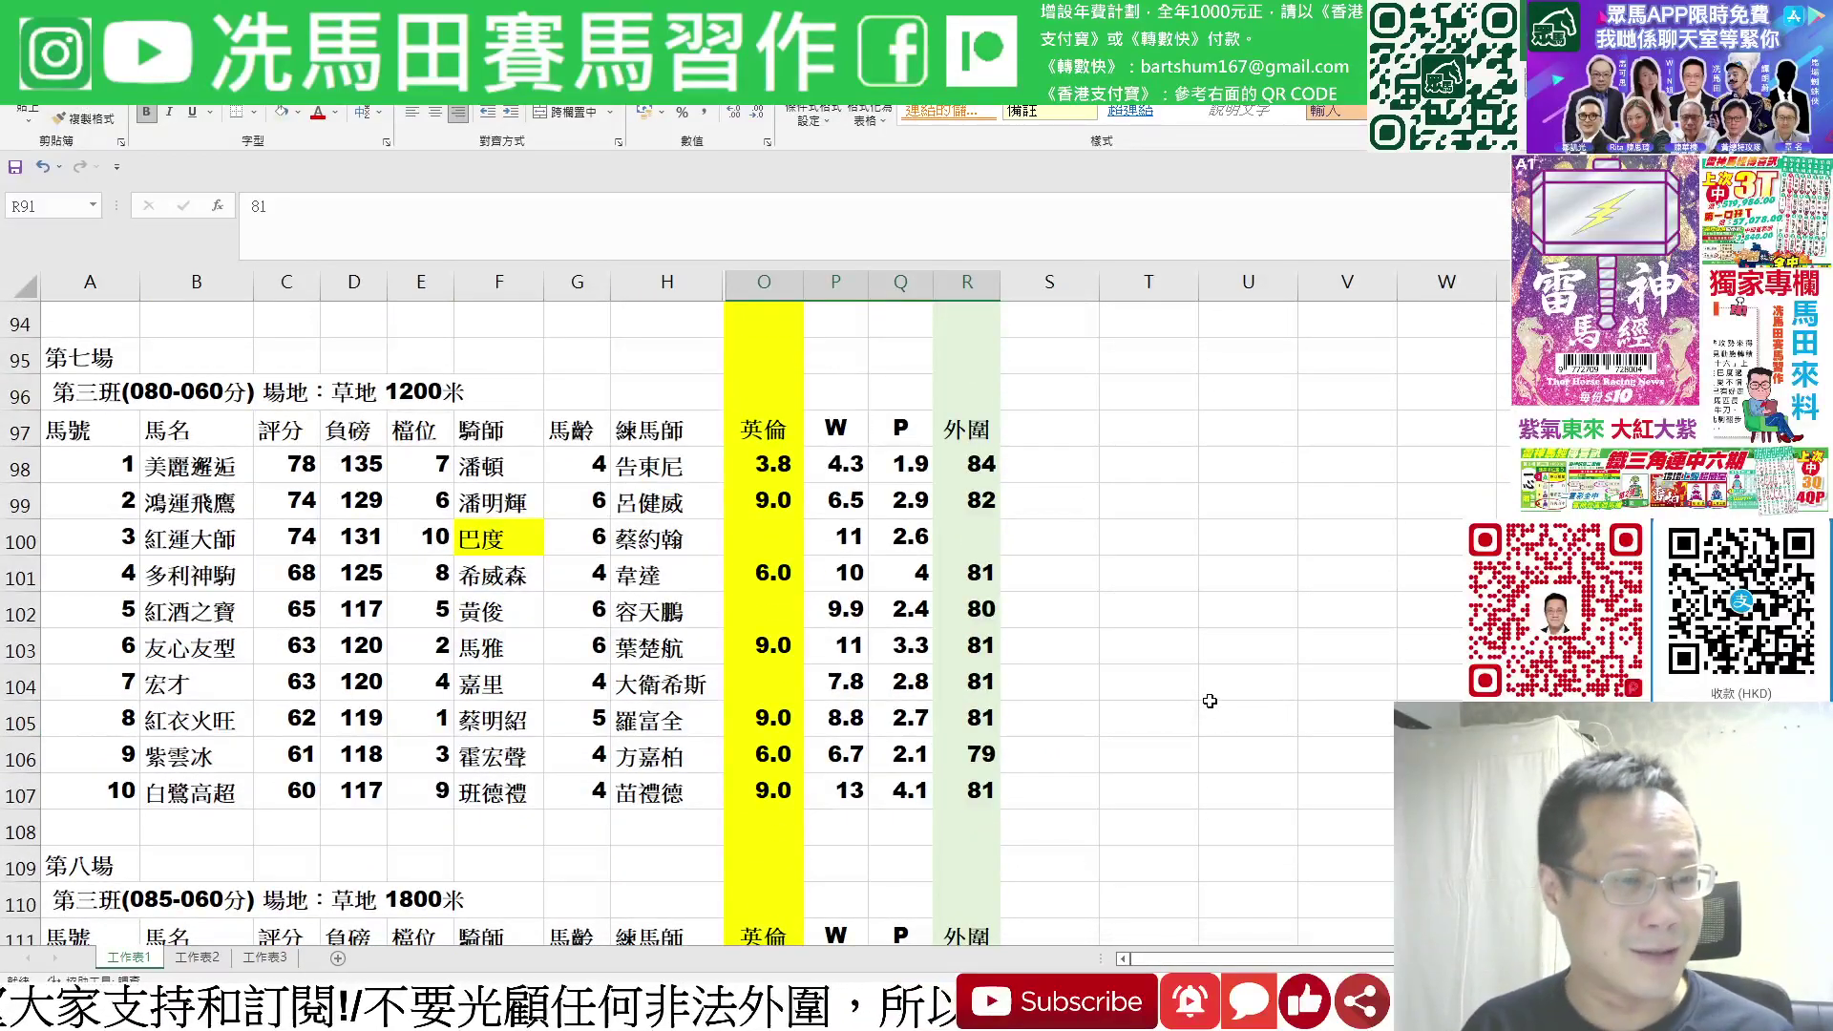
drag(764, 464, 972, 798)
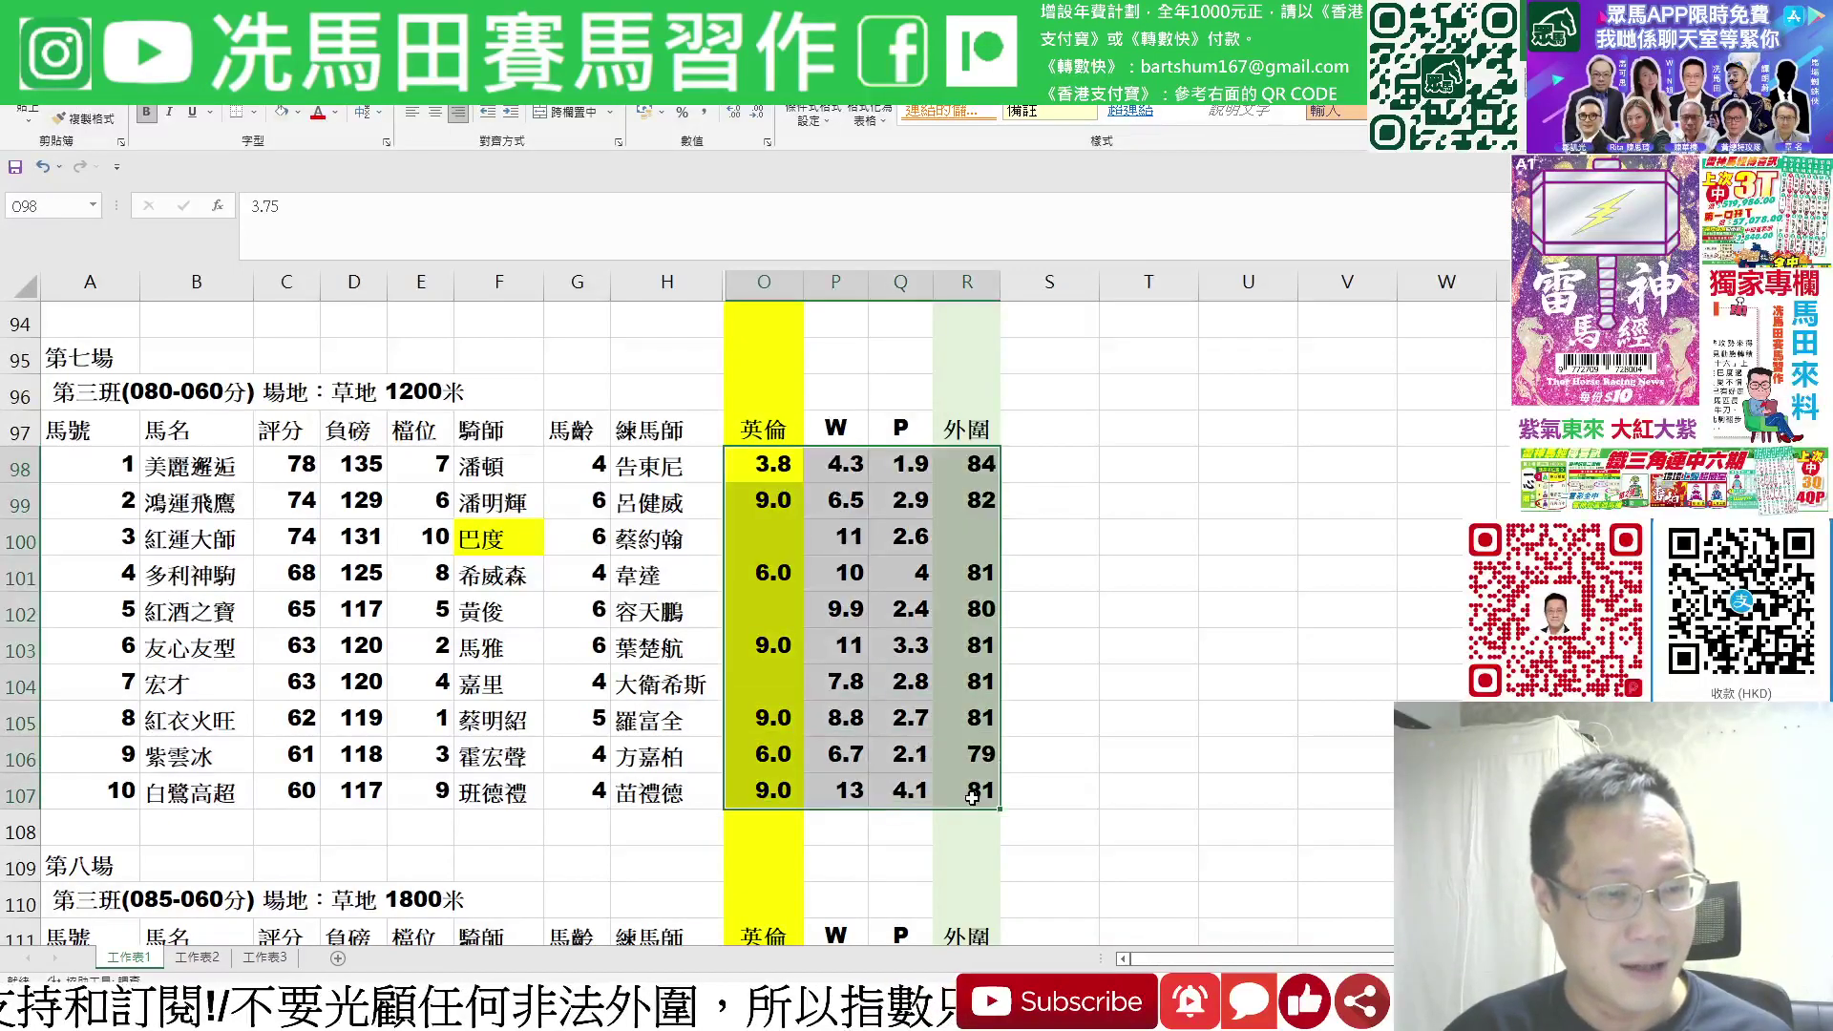
click(1228, 743)
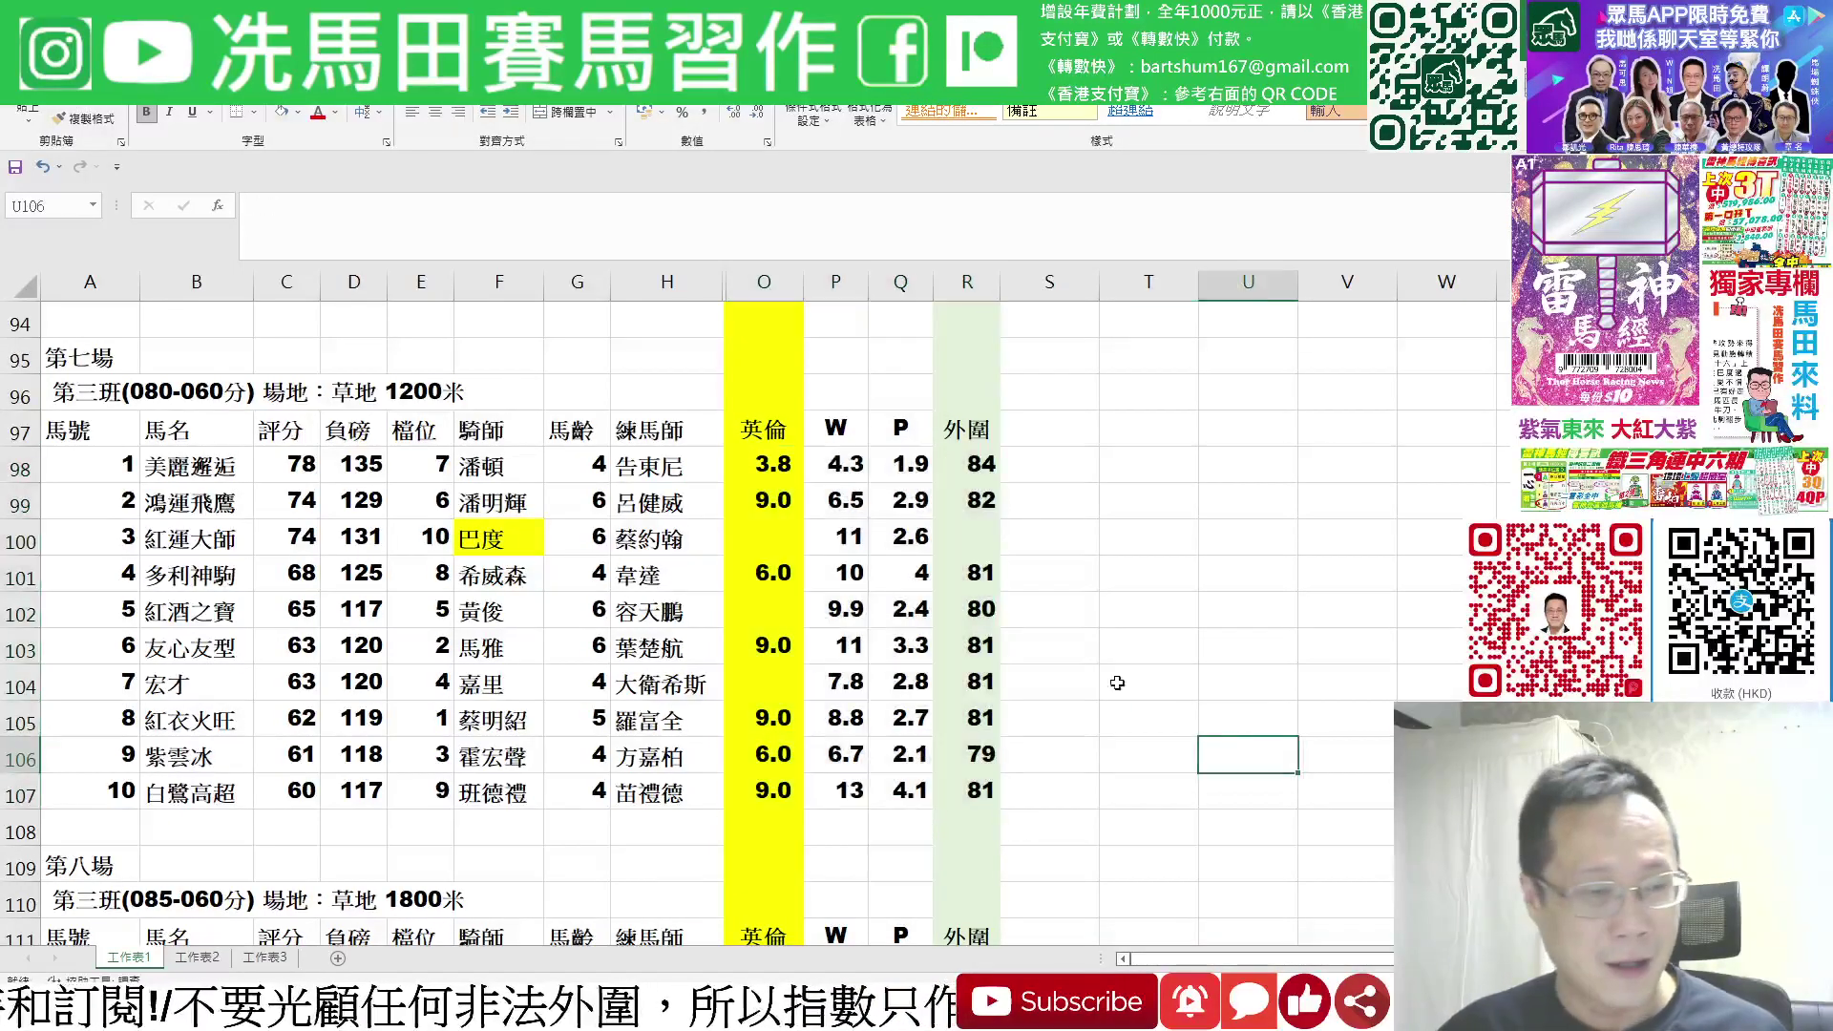
click(757, 474)
drag(757, 475, 979, 472)
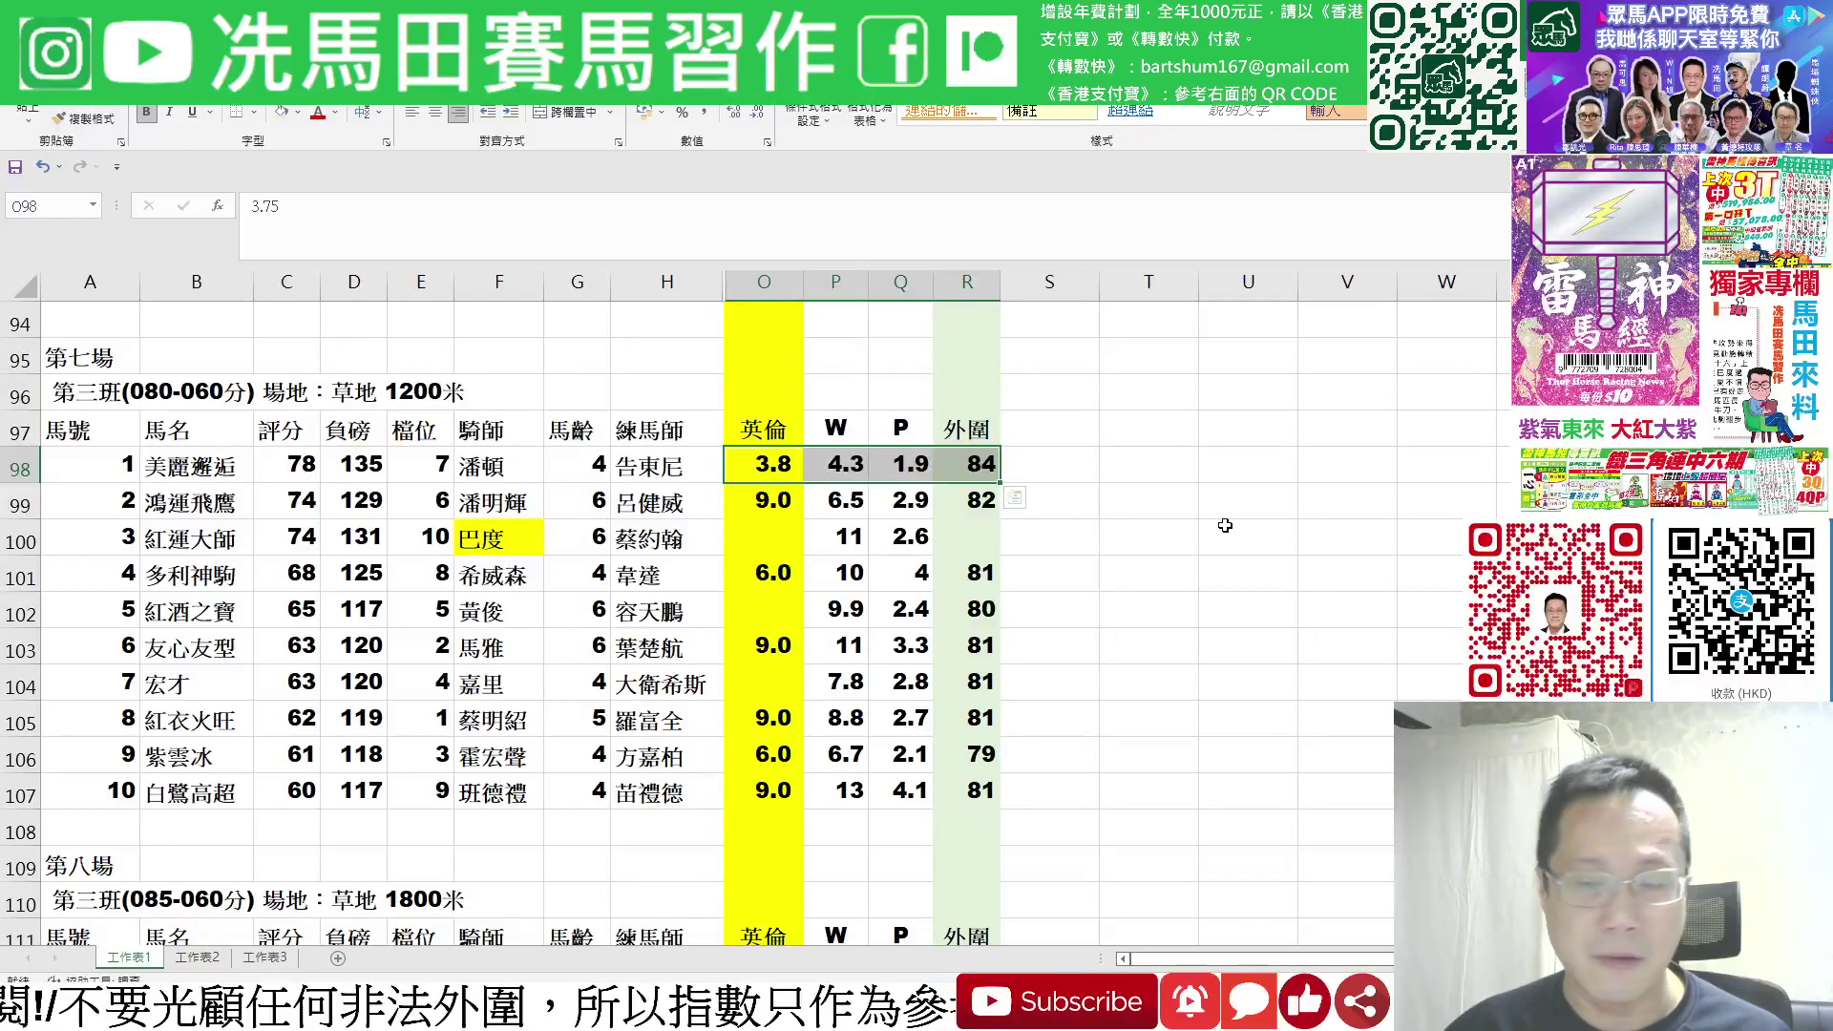
In the seventh race, check the 外圍 cells R98, R99, R102 and R106, and highlight horse 3's figures in O100:R100.
click(988, 466)
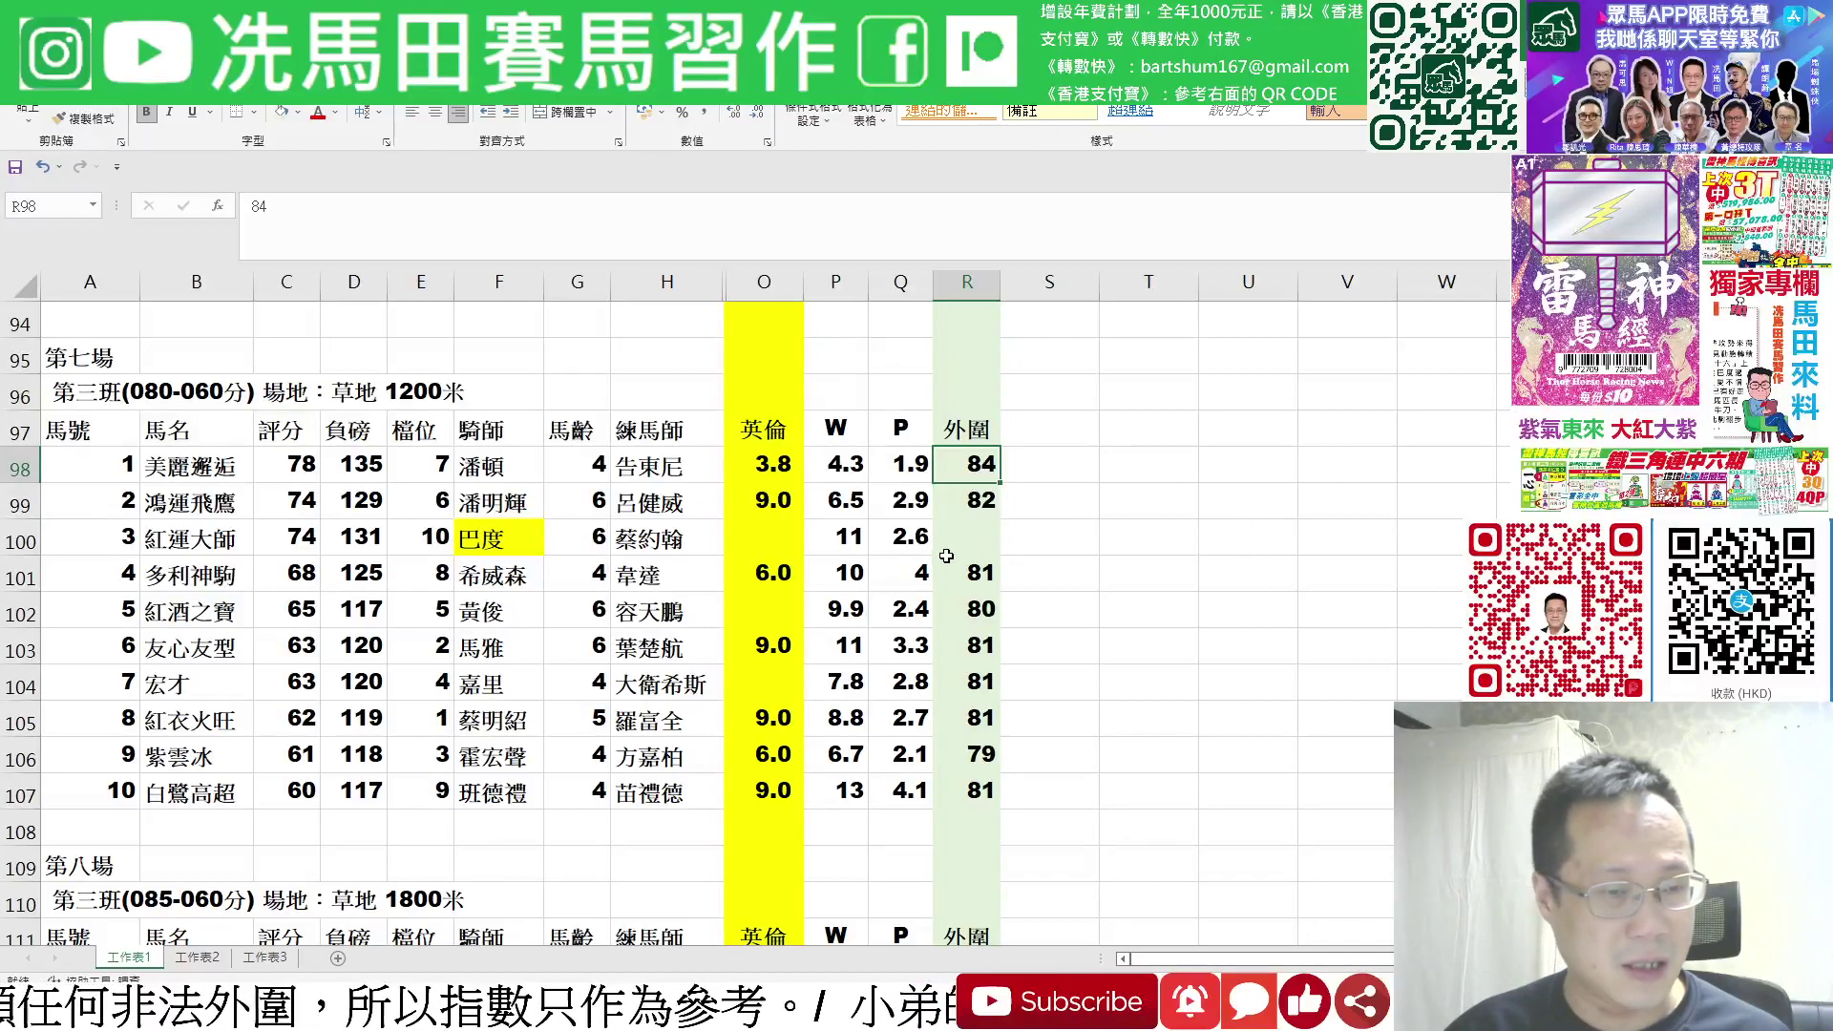
click(981, 500)
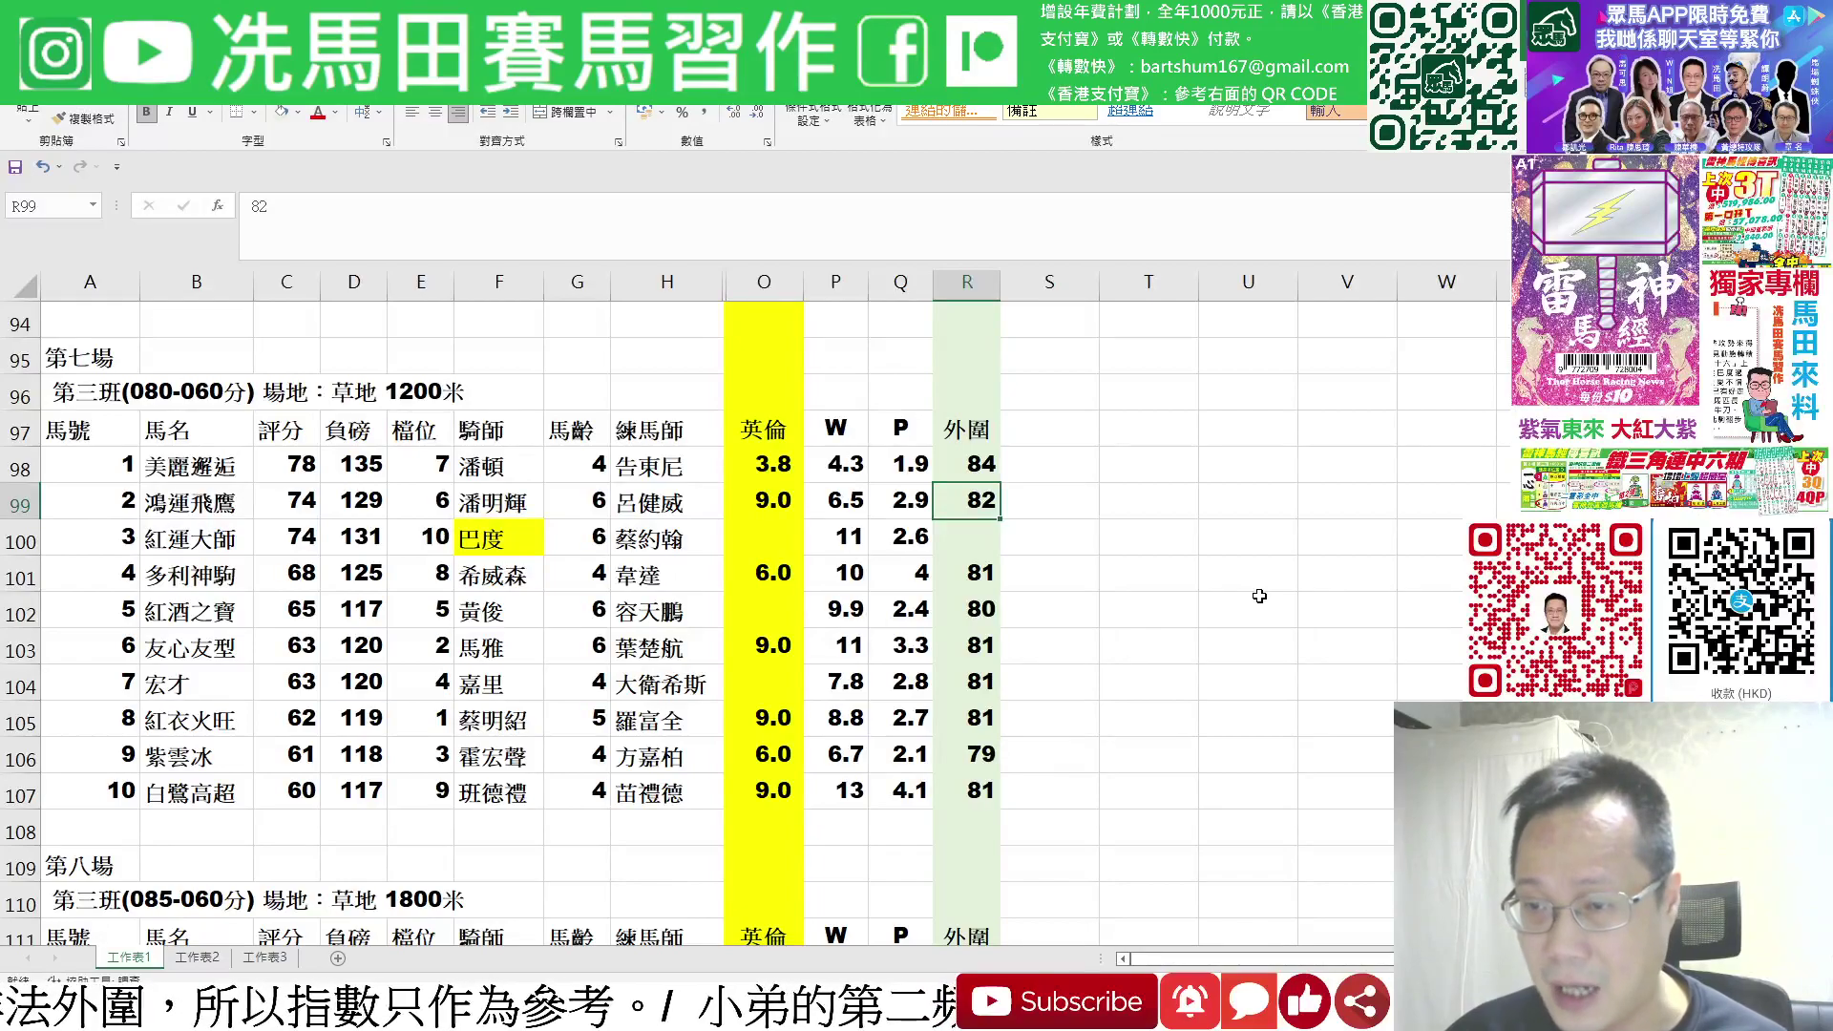
click(974, 611)
click(987, 752)
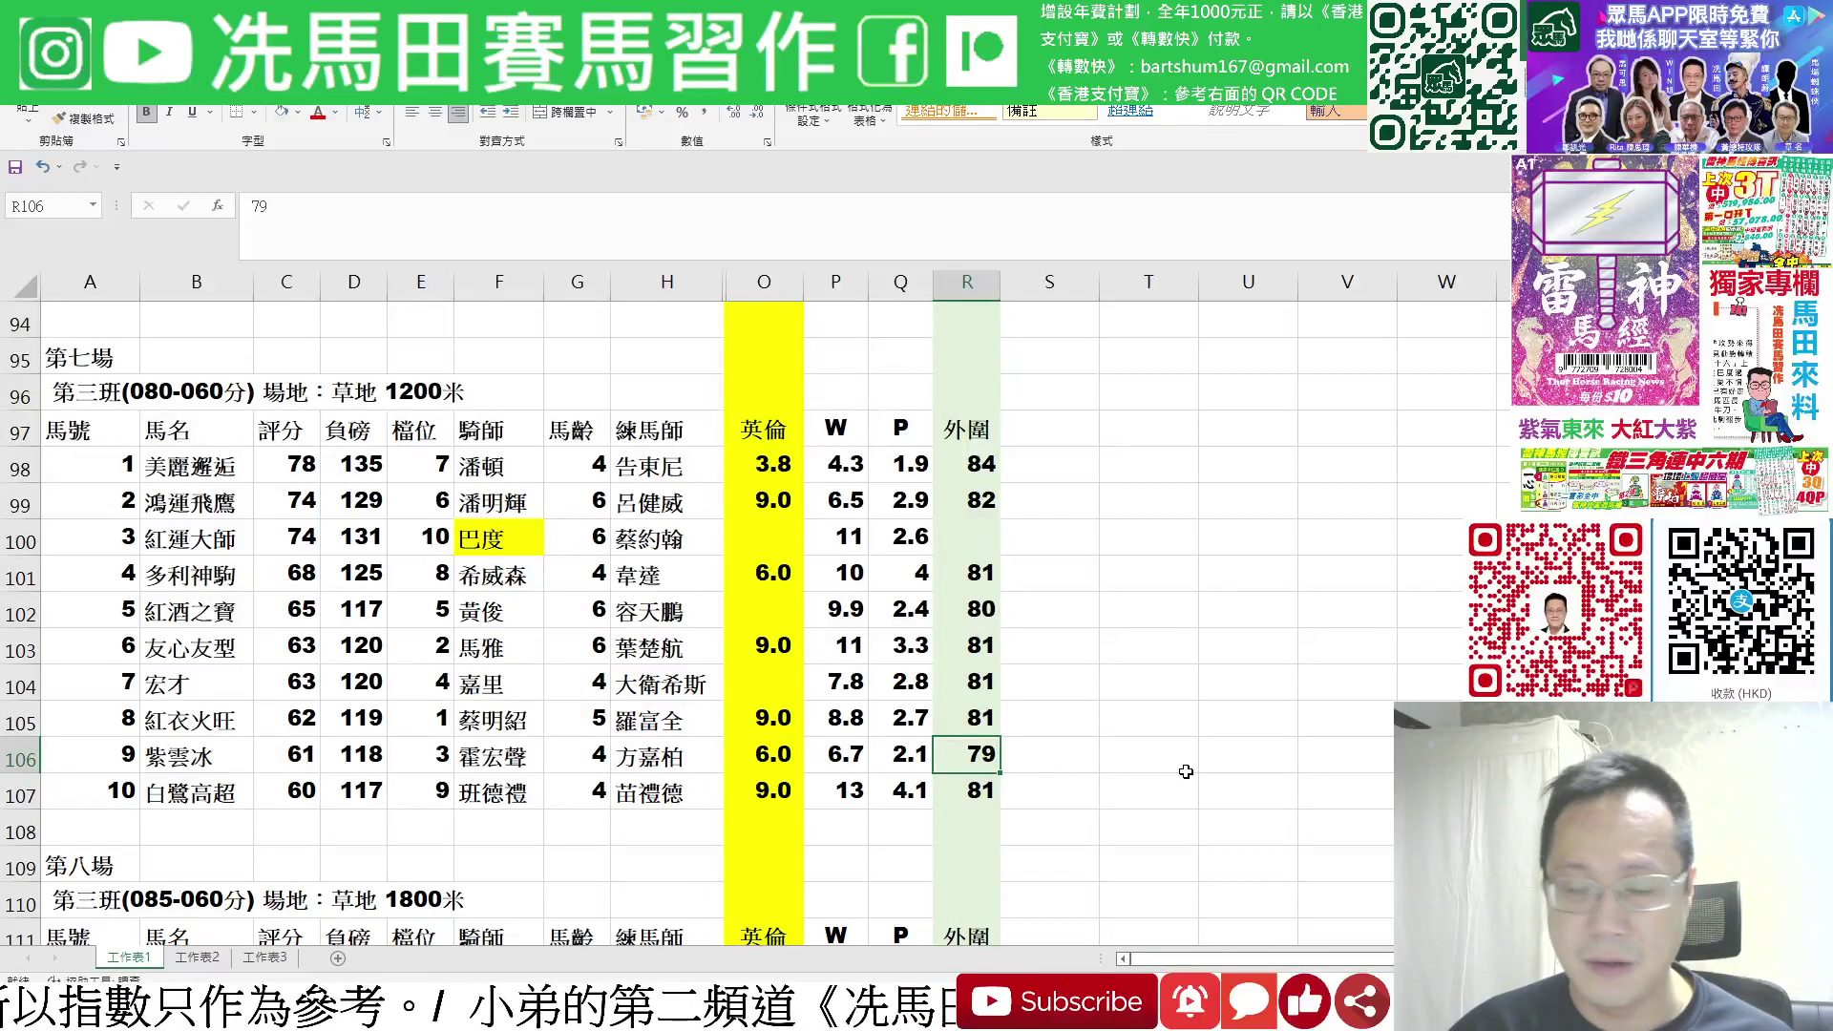
drag(764, 540, 976, 544)
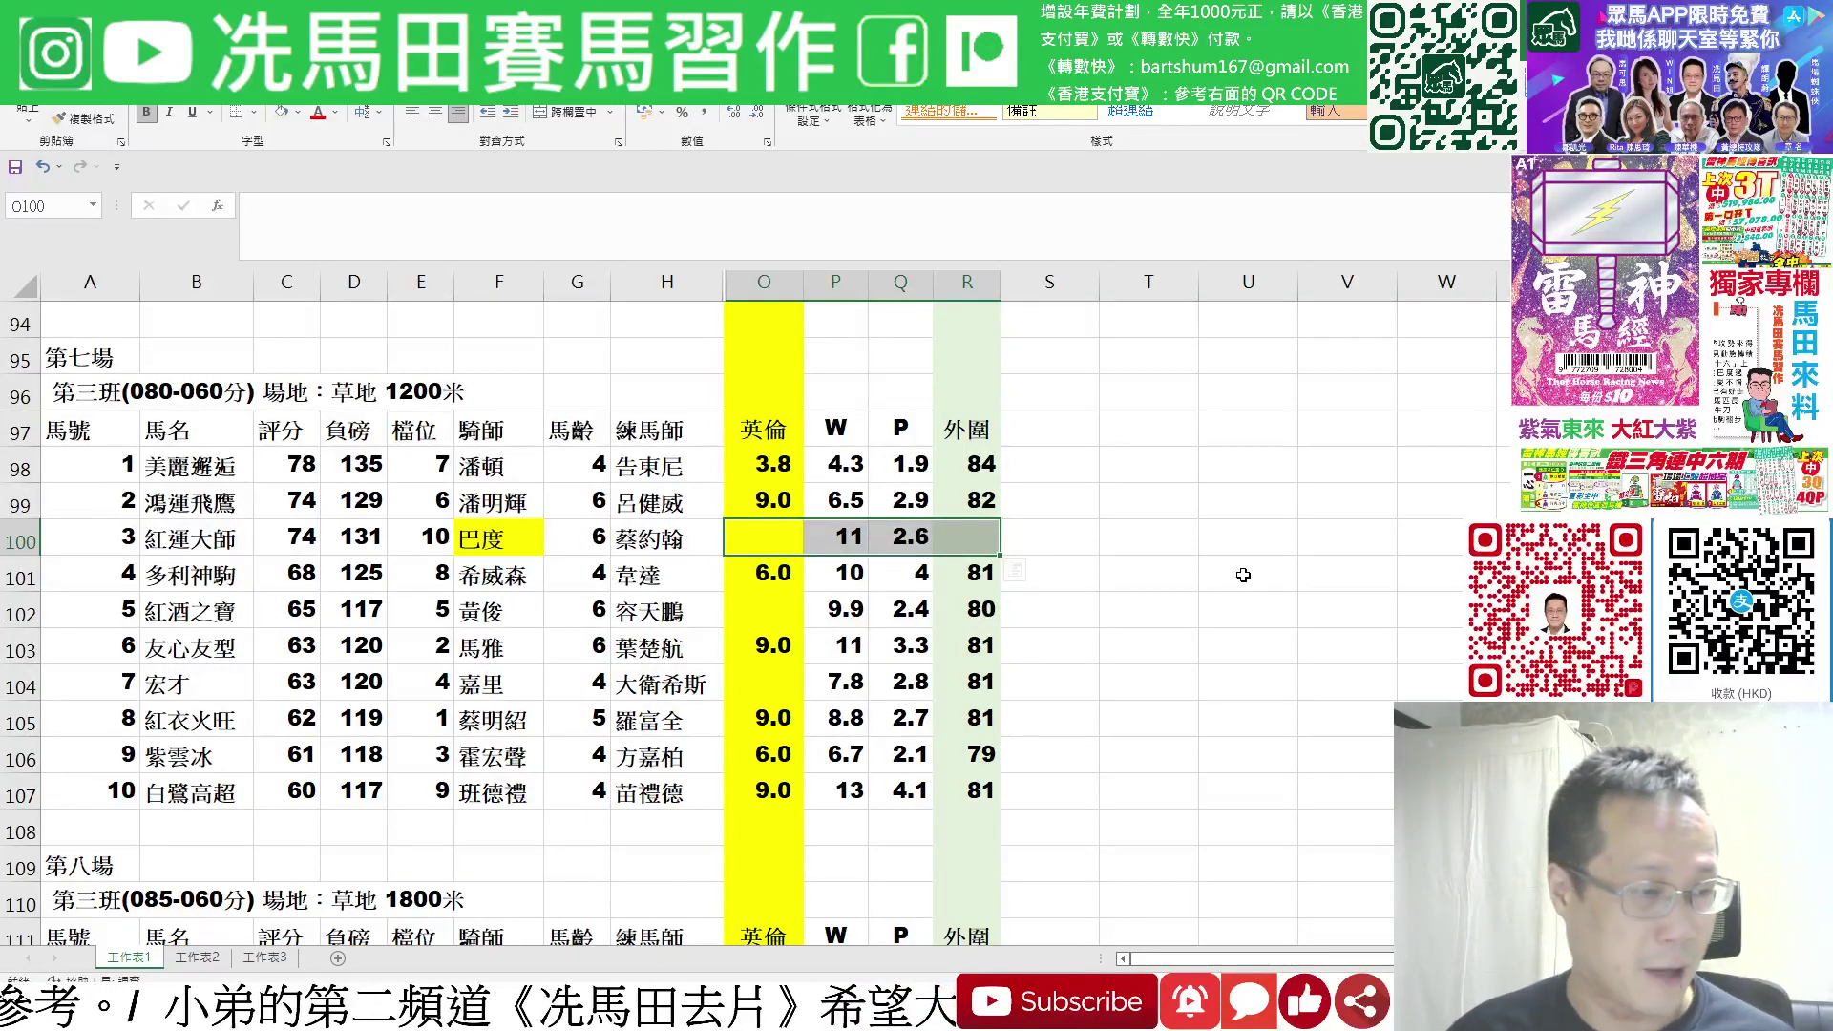
In the eighth race, highlight horse 7's figures in O118:R118, and check cells R118 and O118 and horse 6's 英倫 cell O117.
scroll(1243, 575, down, 4)
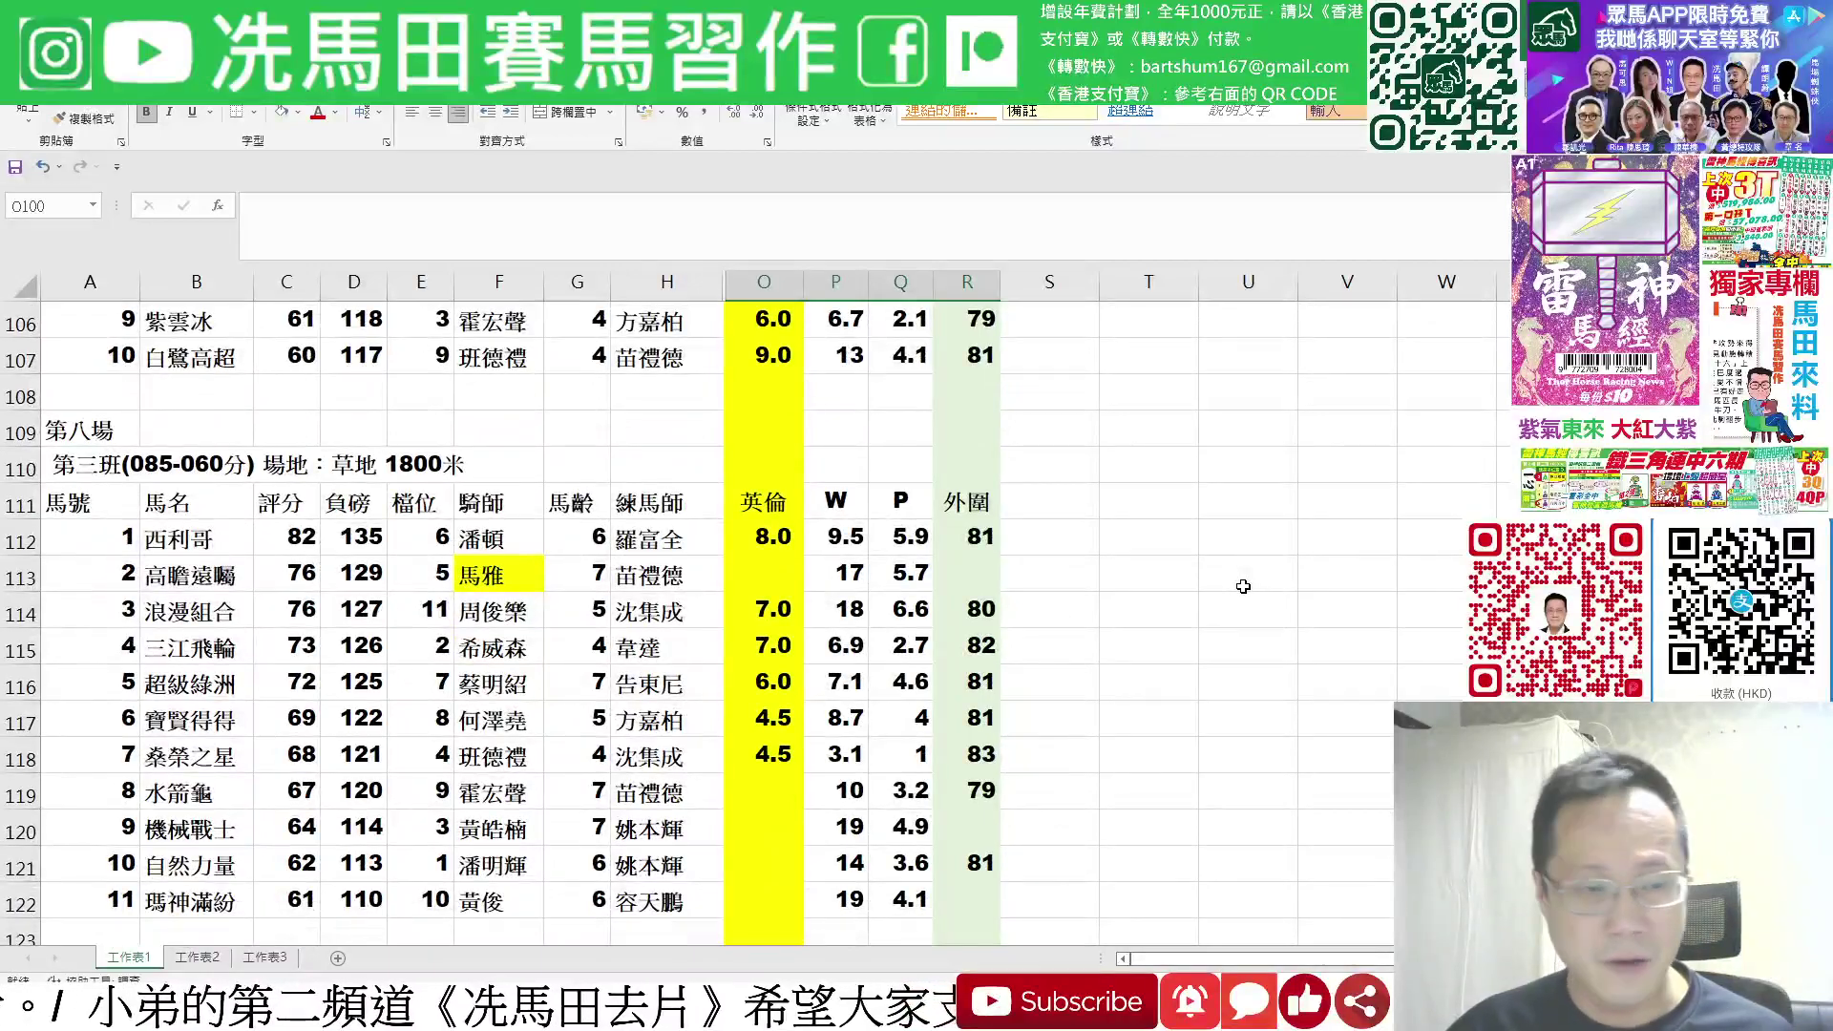
drag(783, 756, 984, 757)
click(983, 756)
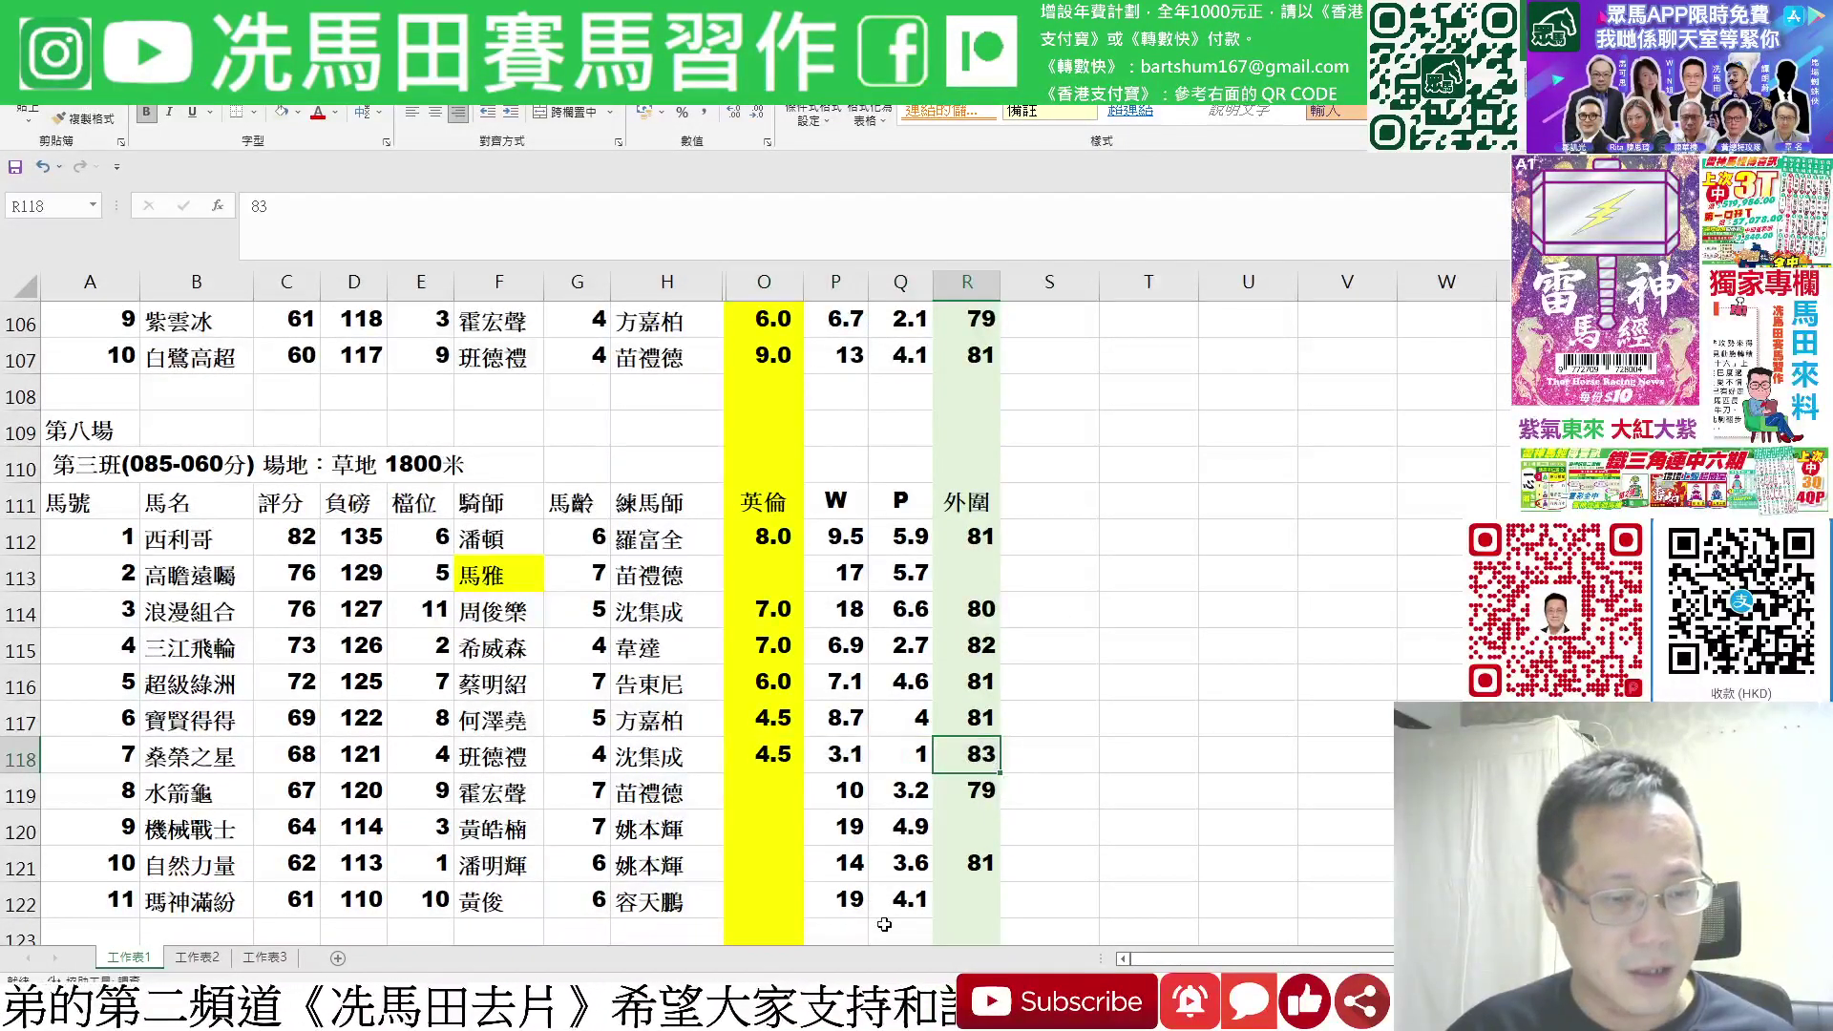
click(770, 754)
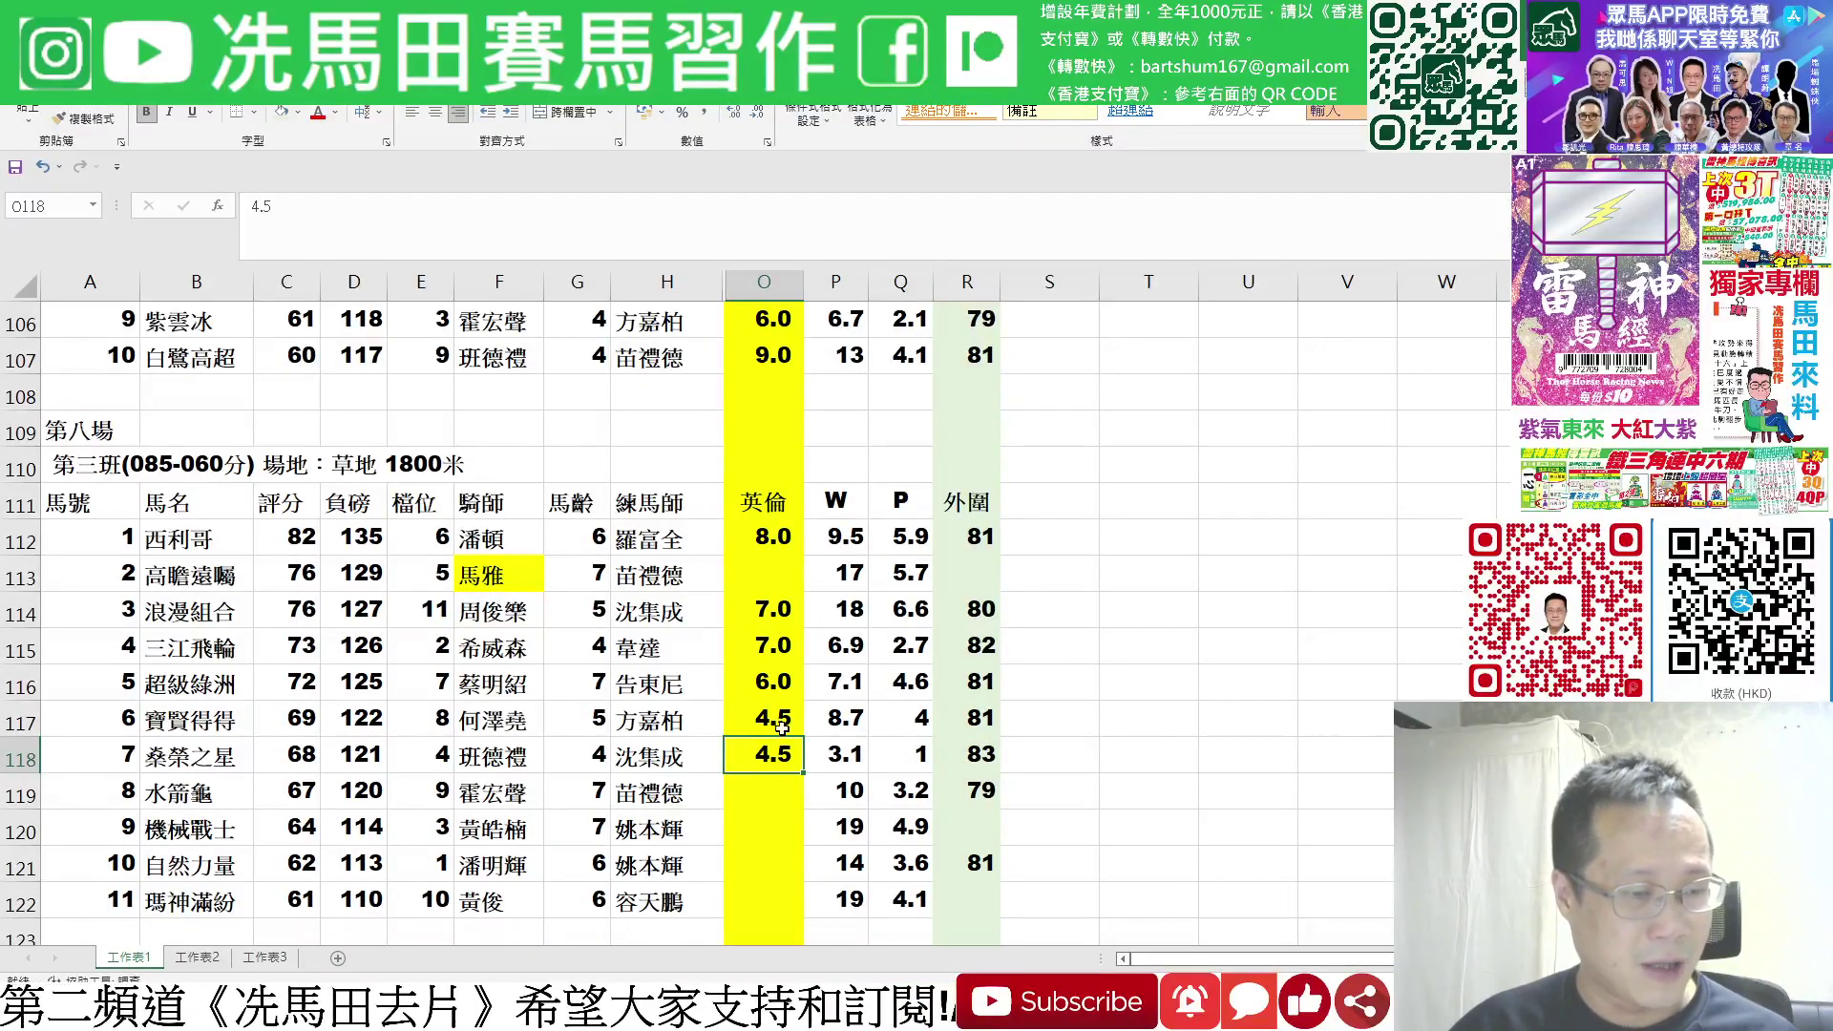
click(781, 723)
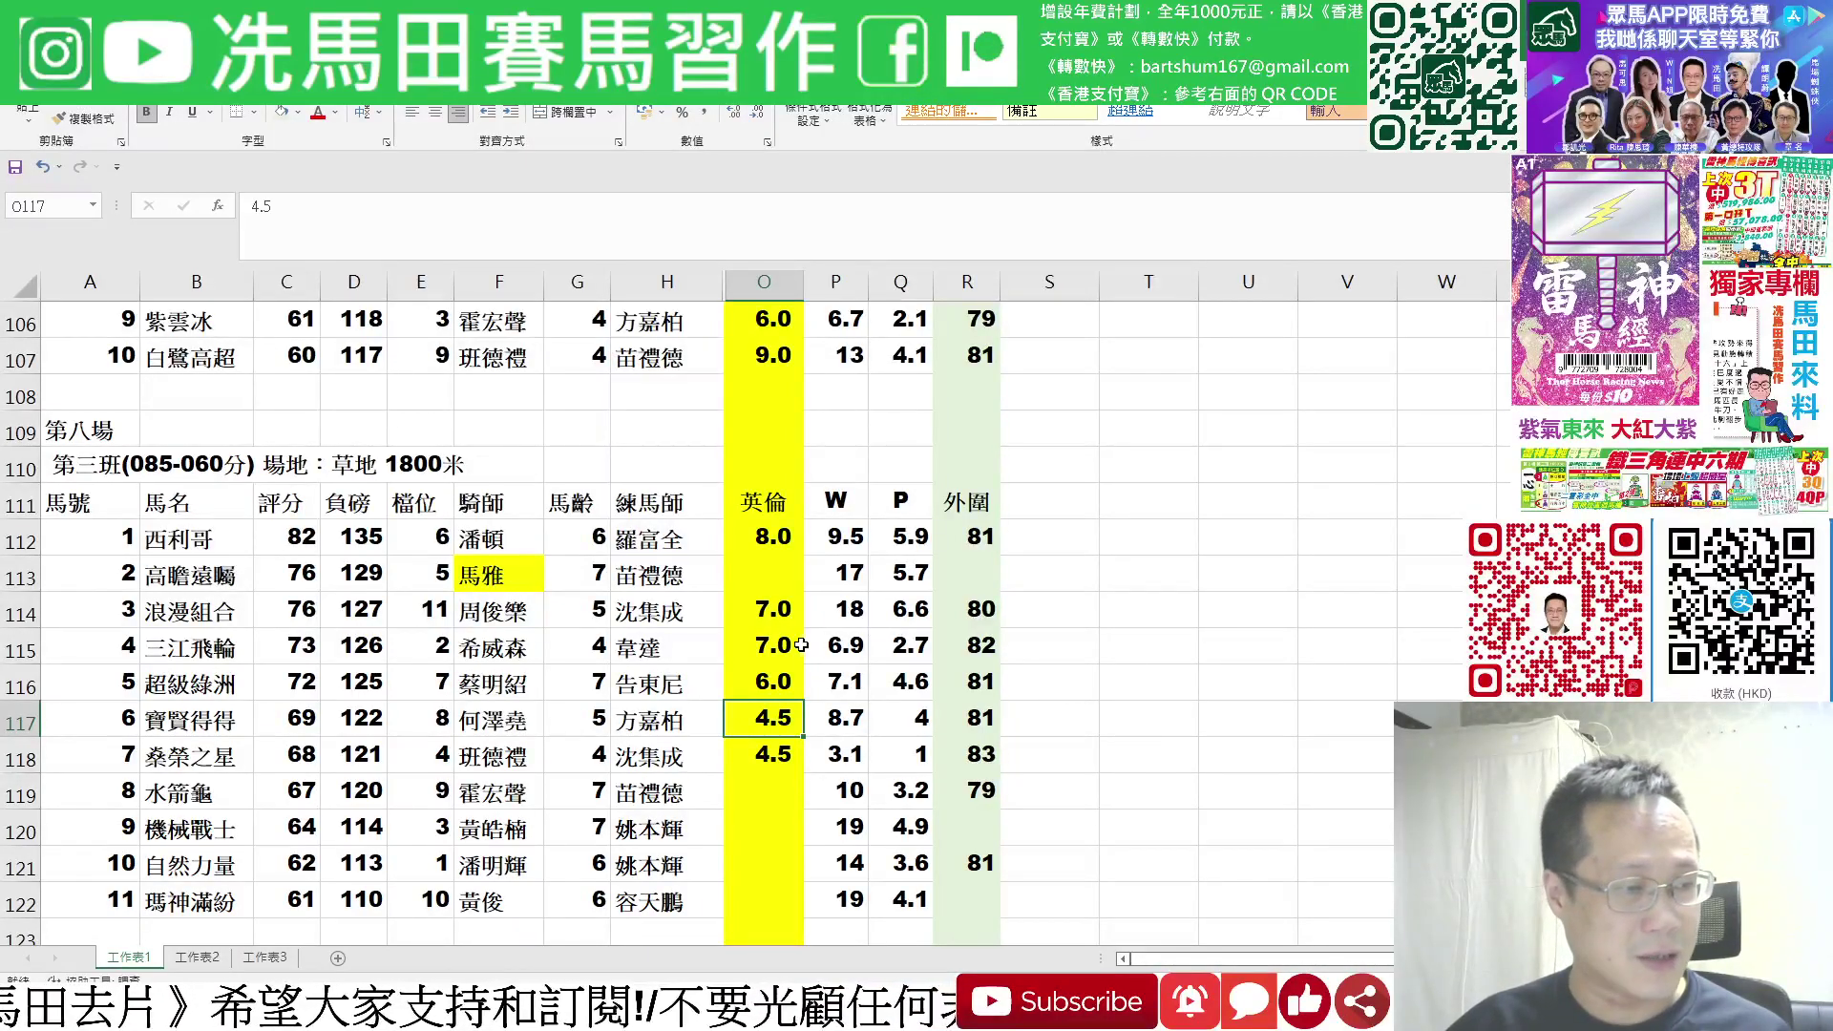
In the eighth race, check the 外圍 cells R115, R118 and R121, and highlight horse 10's figures in O121:R121.
click(976, 659)
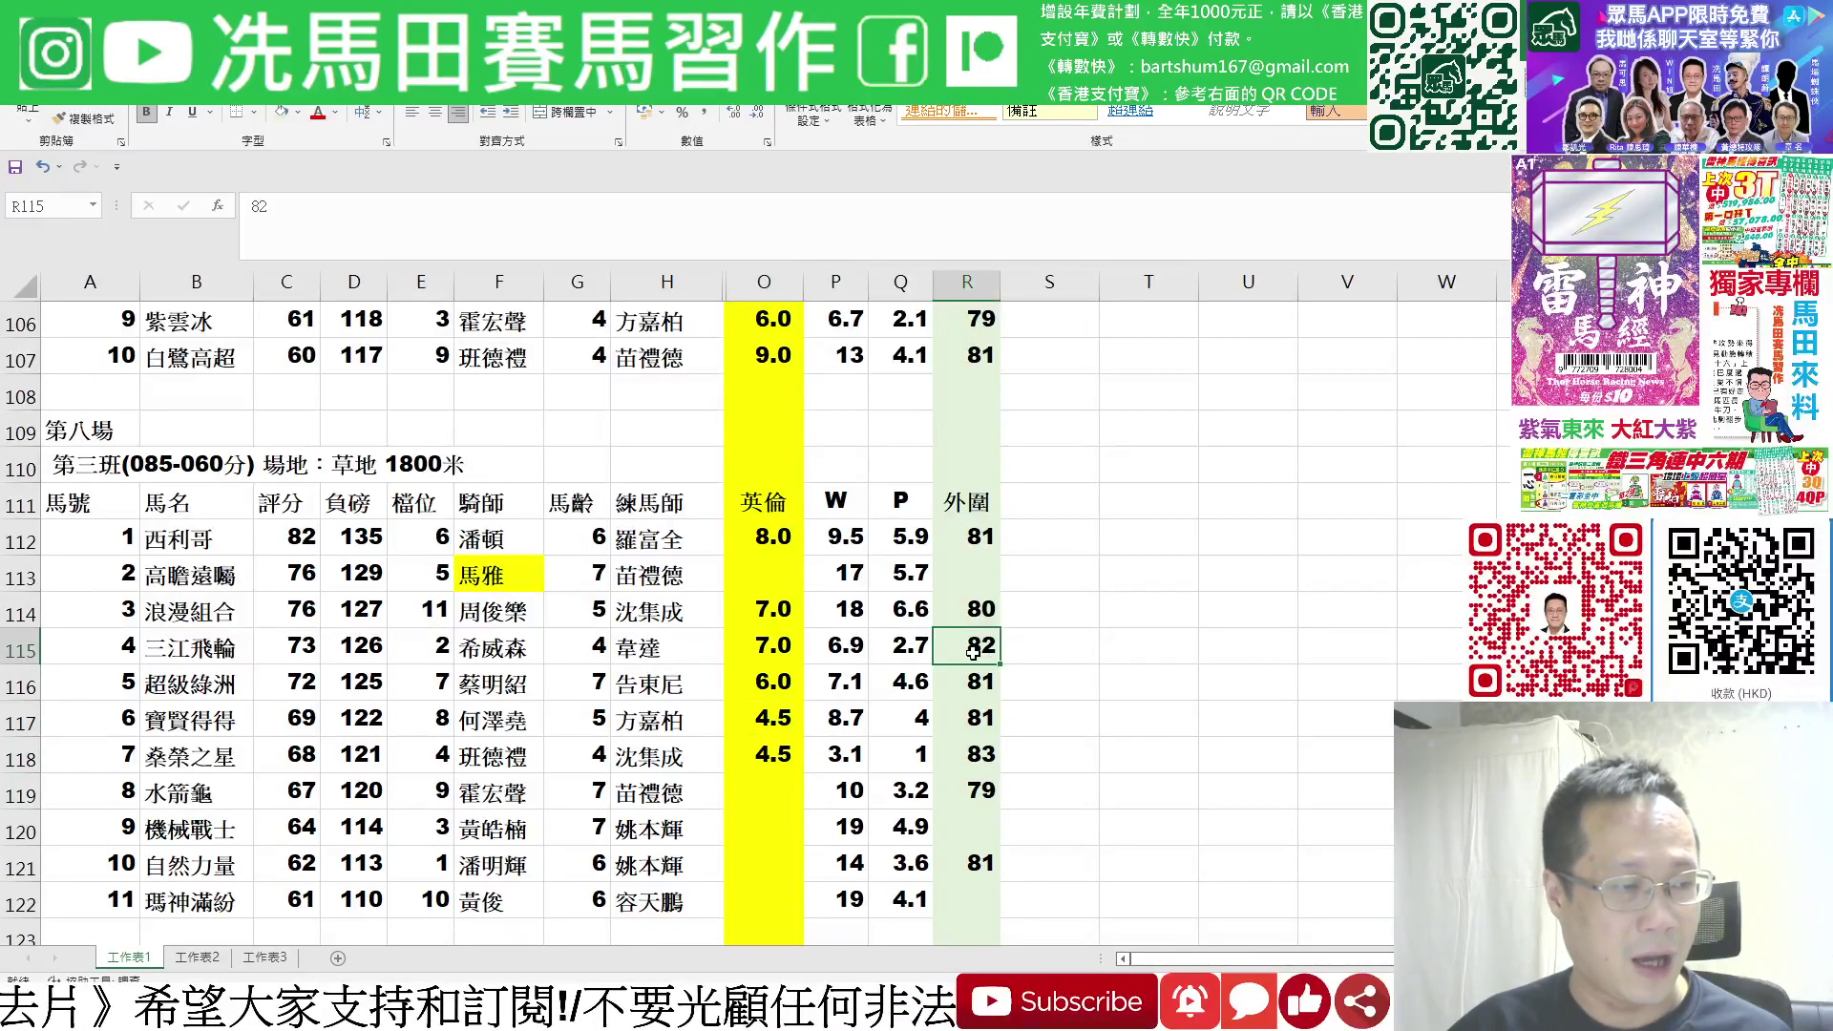
click(983, 751)
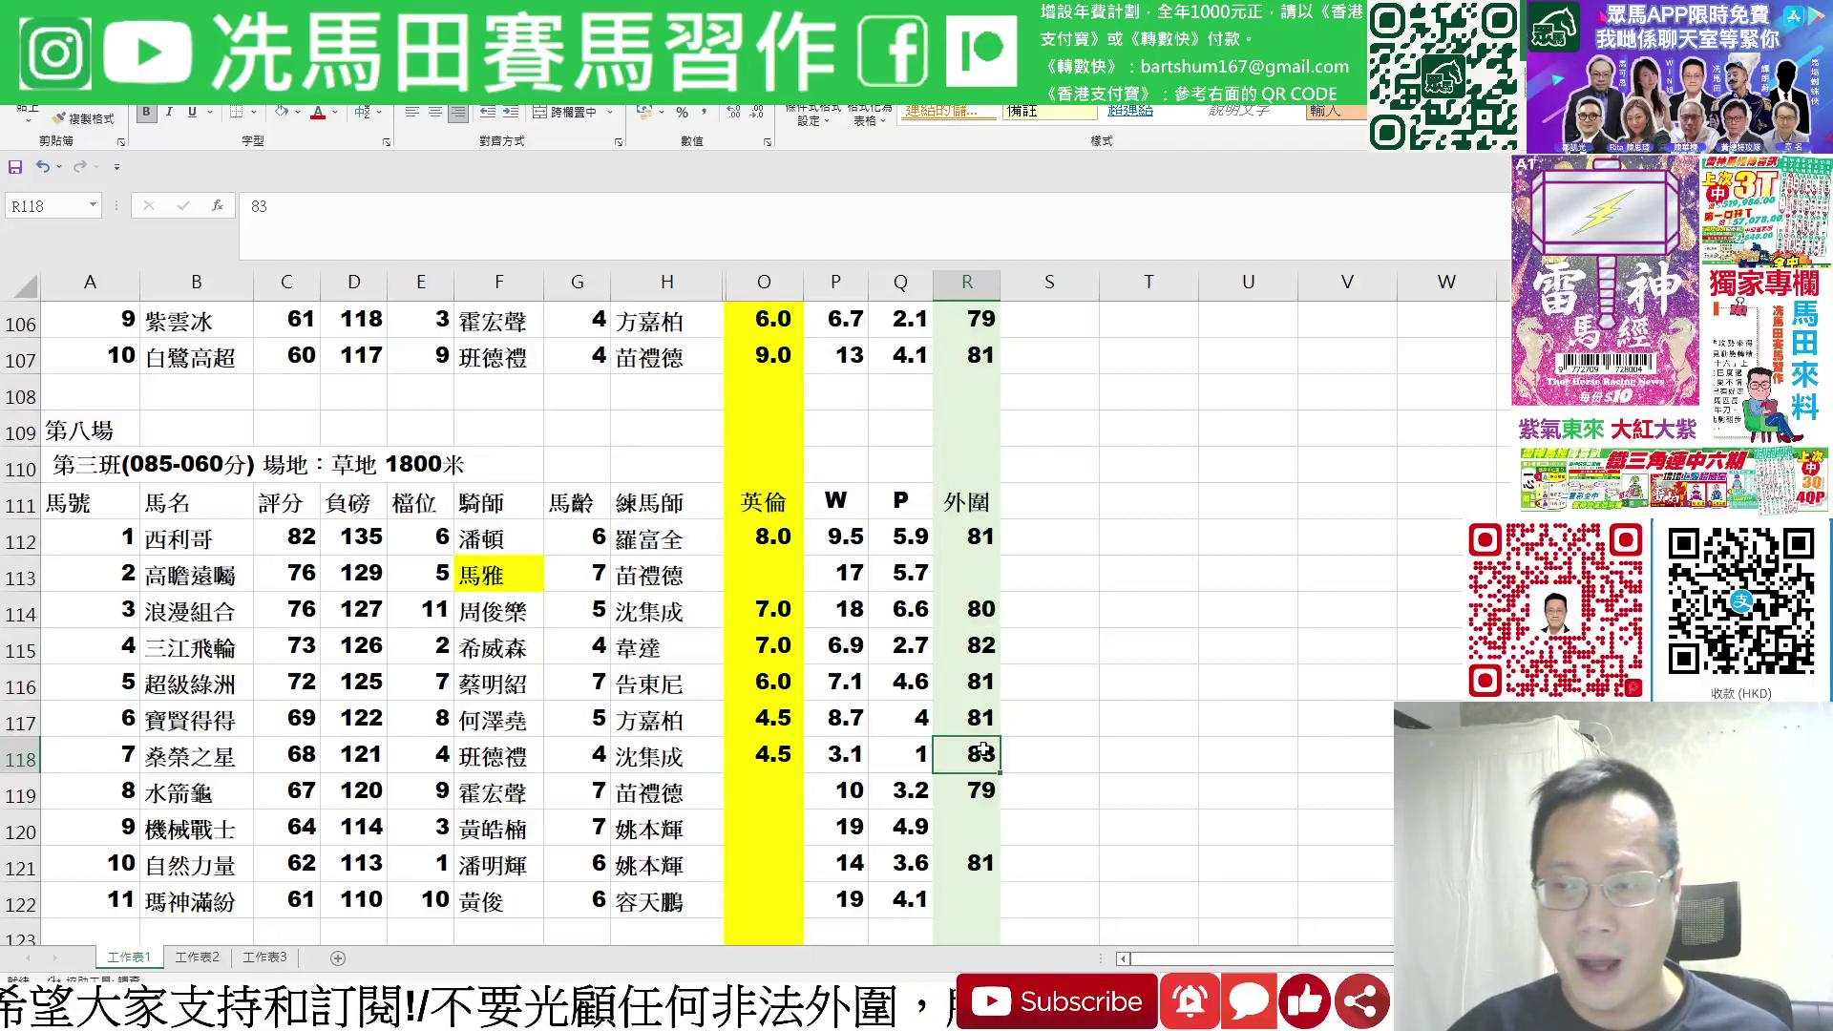
click(980, 865)
scroll(1131, 768, down, 1)
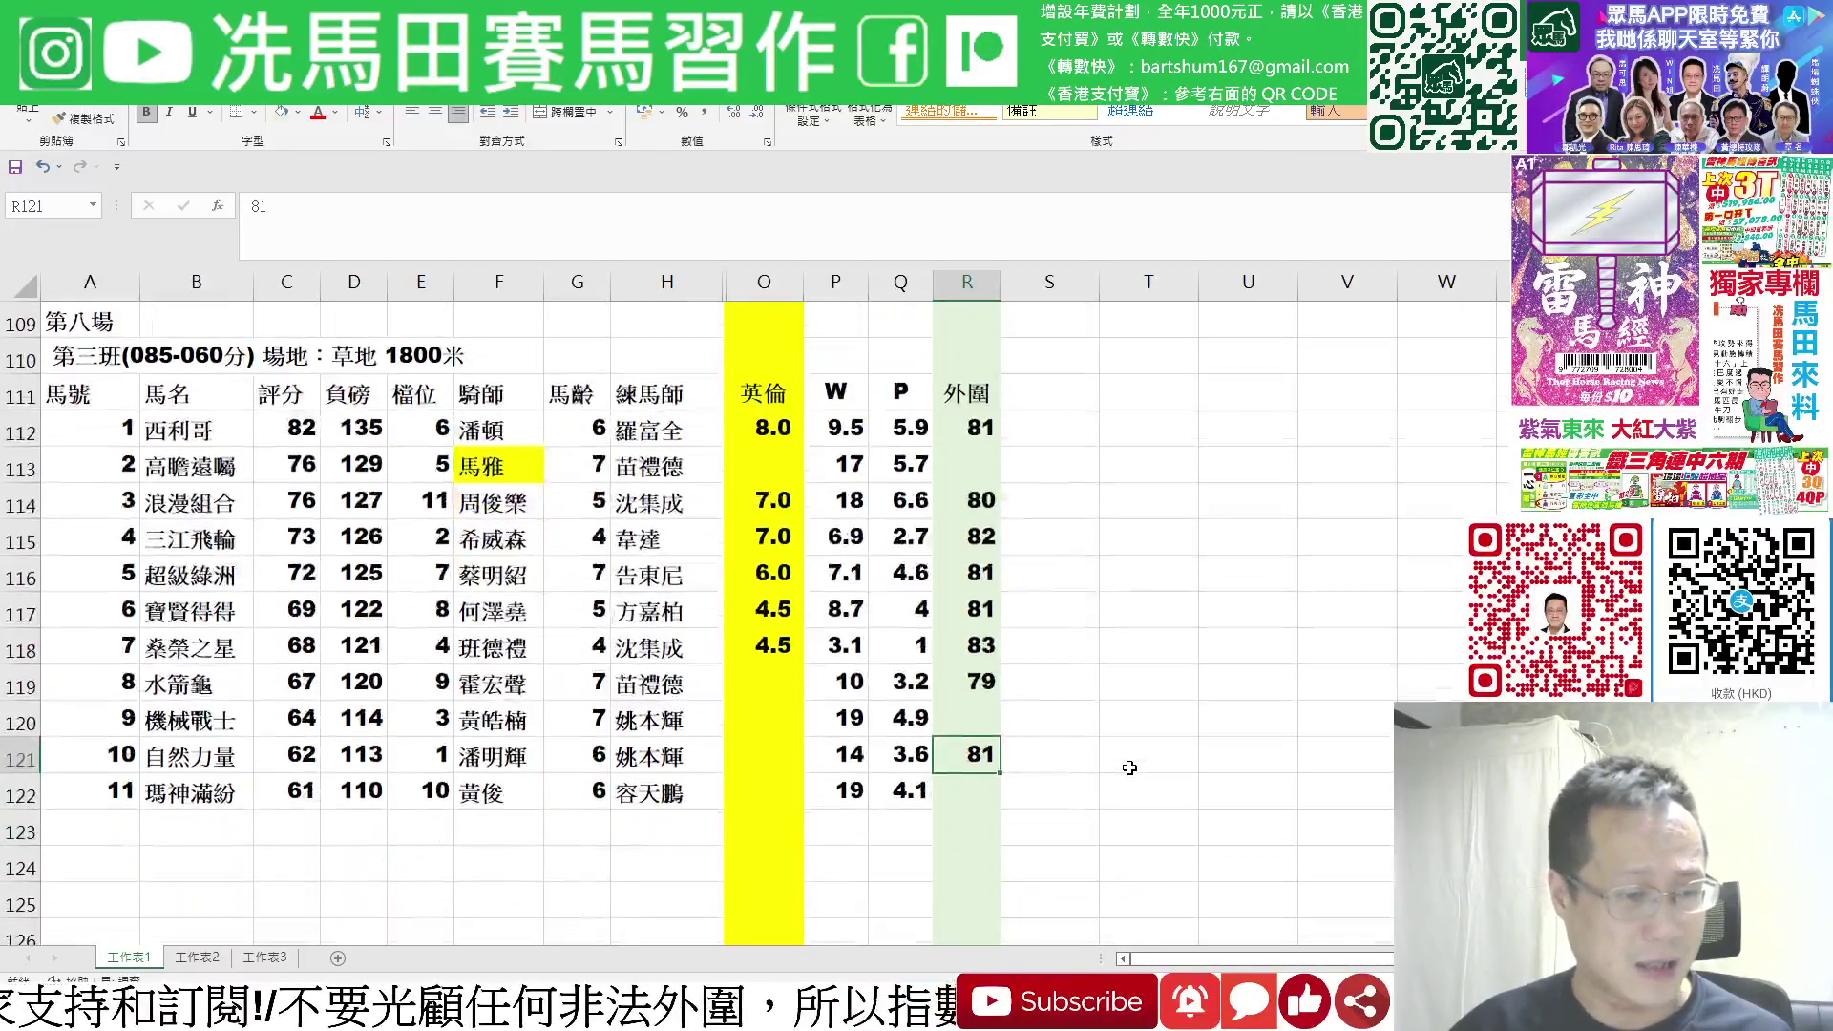
drag(777, 754, 978, 754)
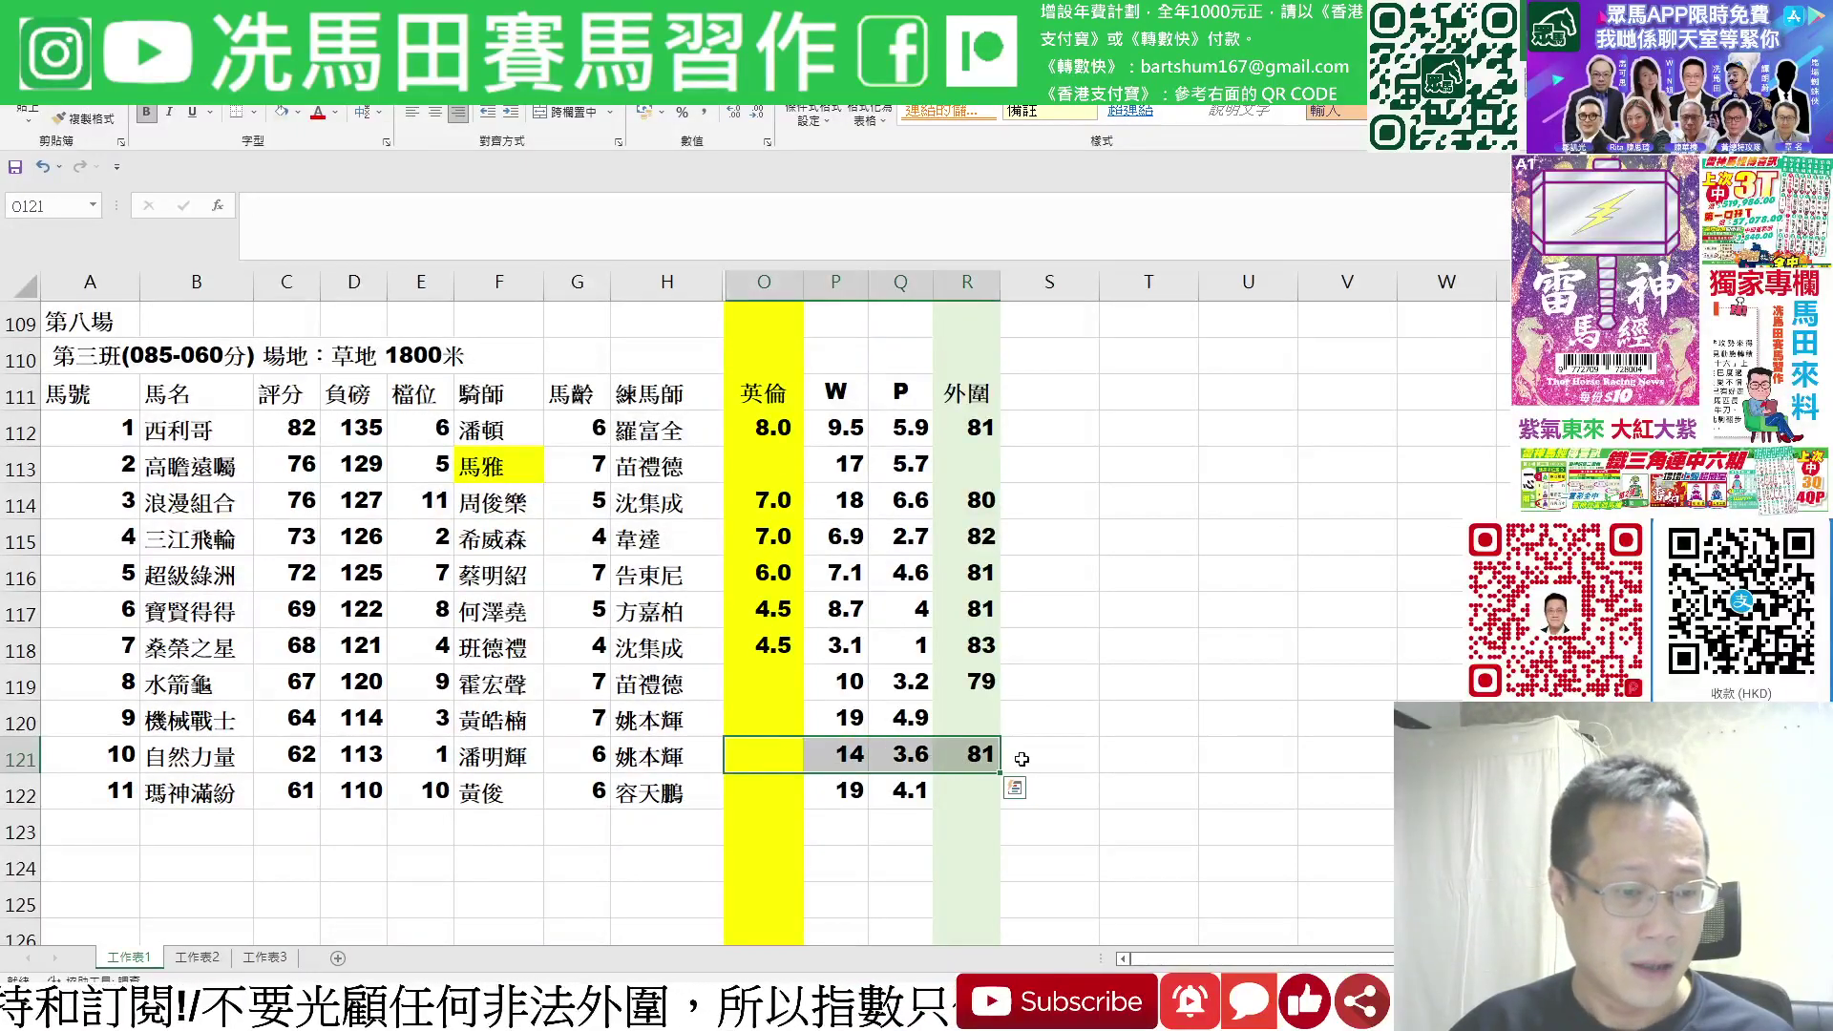